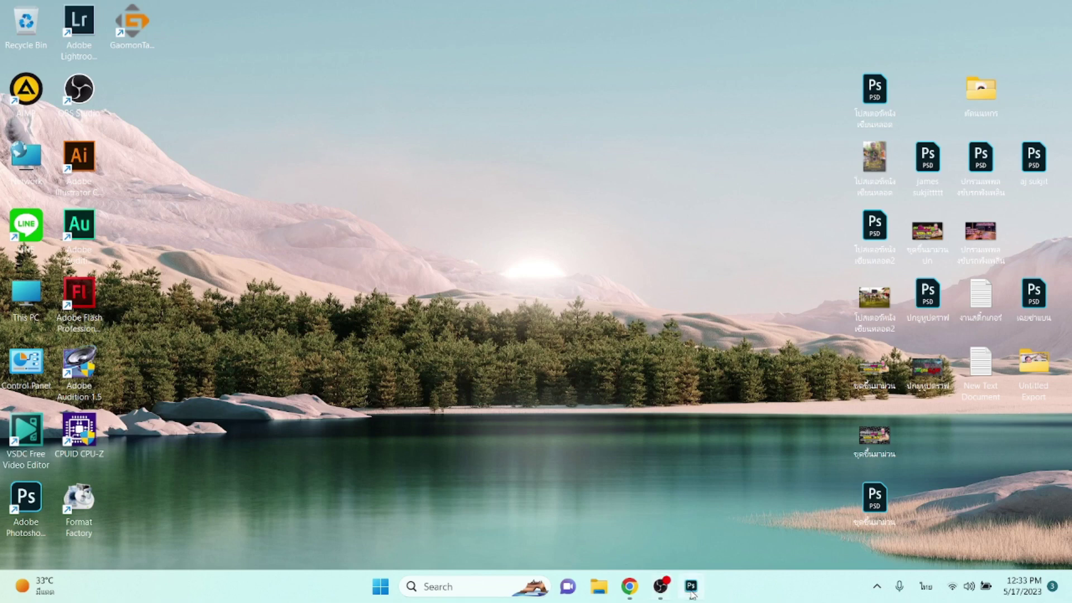
- Bring the blank 1920×1080 Untitled-1 document to the front
{"action": "left_click", "coordinate": [691, 591]}
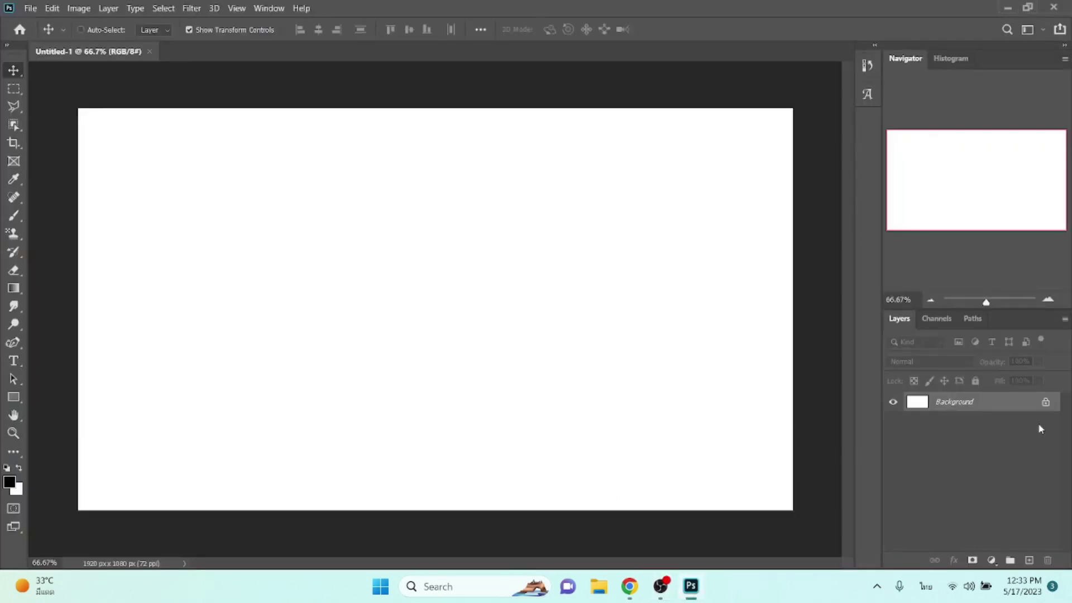
- Unlock the Background layer and type the Thai word ไม่ on the left of the canvas
{"action": "left_click", "coordinate": [1046, 402]}
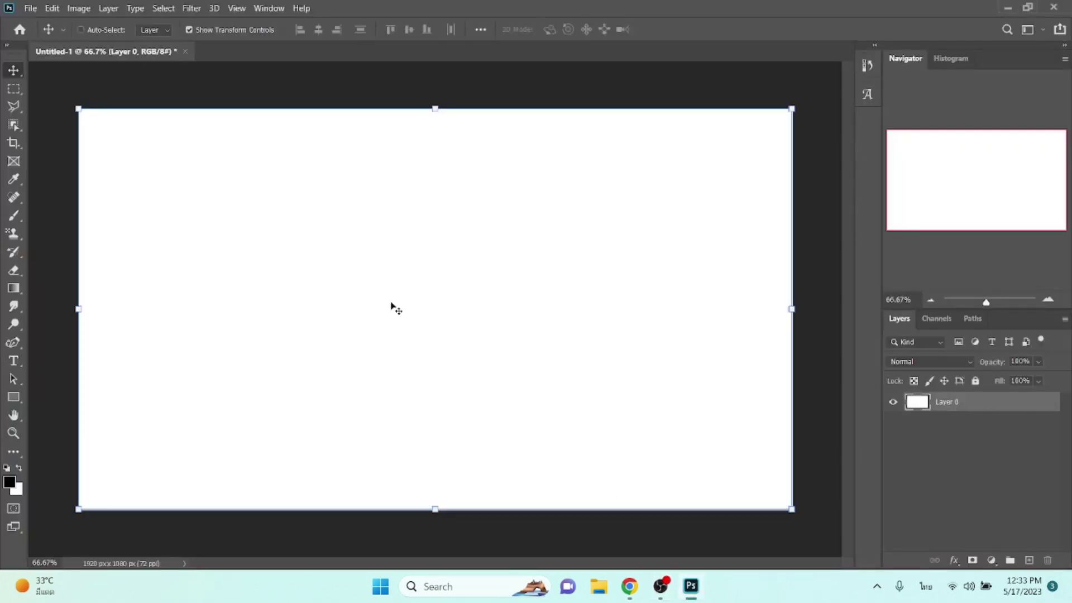
{"action": "key", "text": "t"}
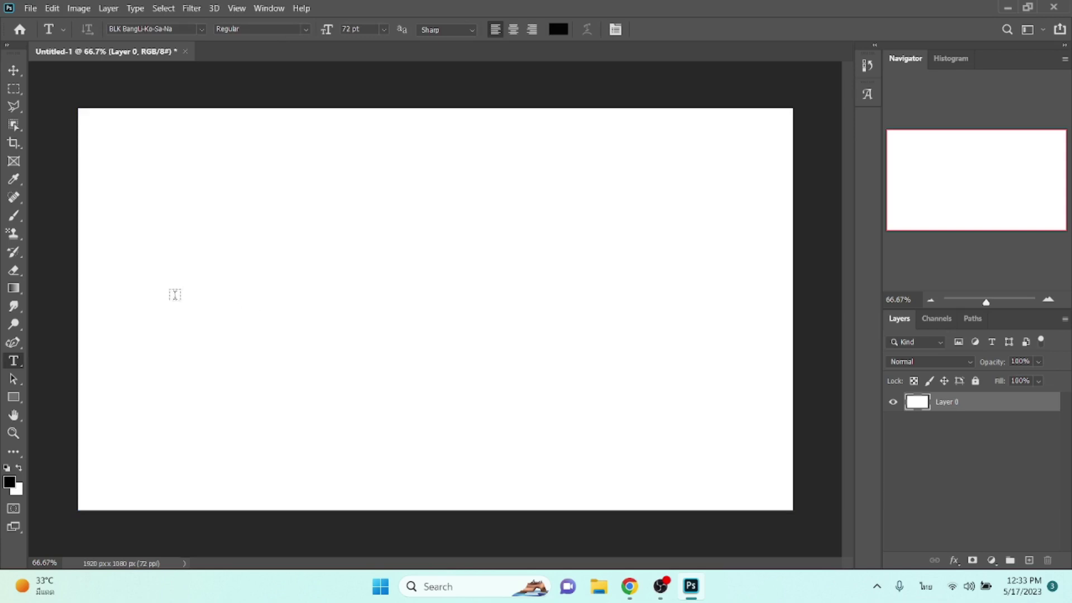
{"action": "left_click", "coordinate": [188, 284]}
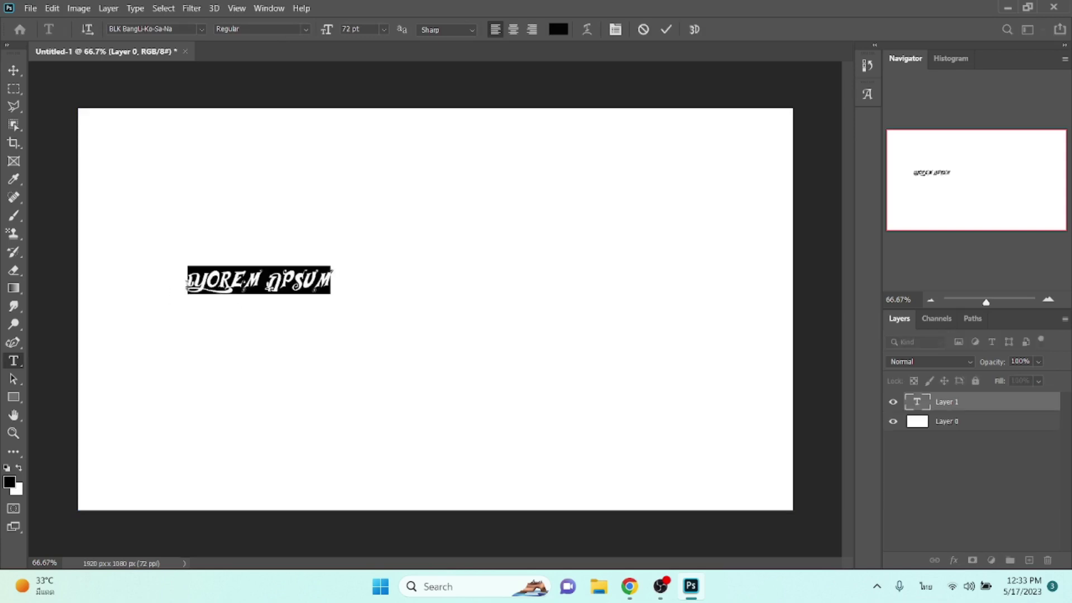
{"action": "type", "text": "ไม่"}
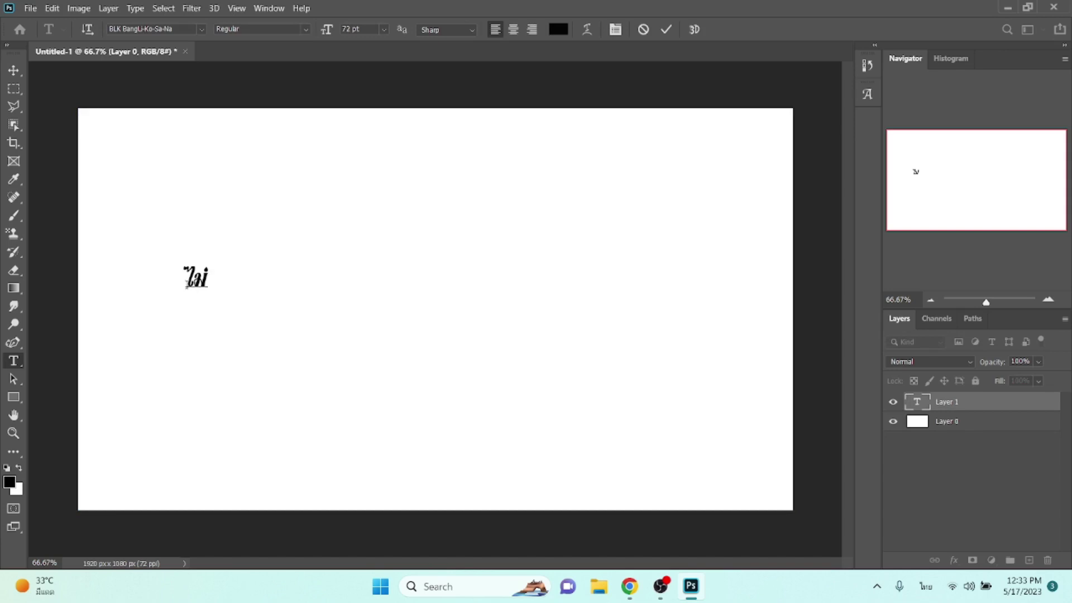
{"action": "left_click", "coordinate": [14, 70]}
- Enlarge ไม่ to about 331% and duplicate its text layer
{"action": "left_click_drag", "start_coordinate": [213, 291], "coordinate": [264, 363]}
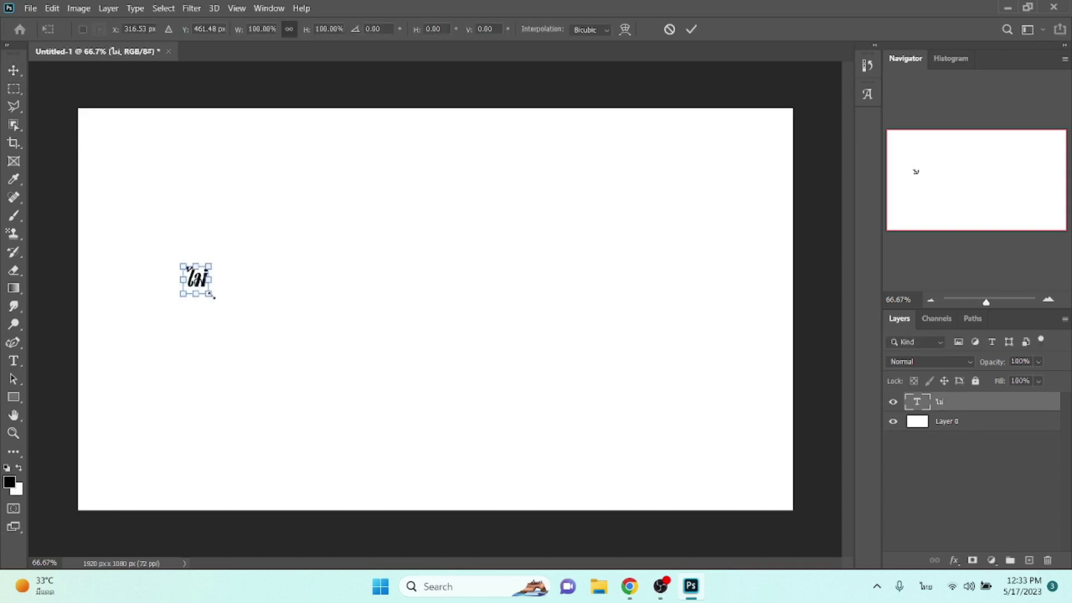
{"action": "key", "text": "Return"}
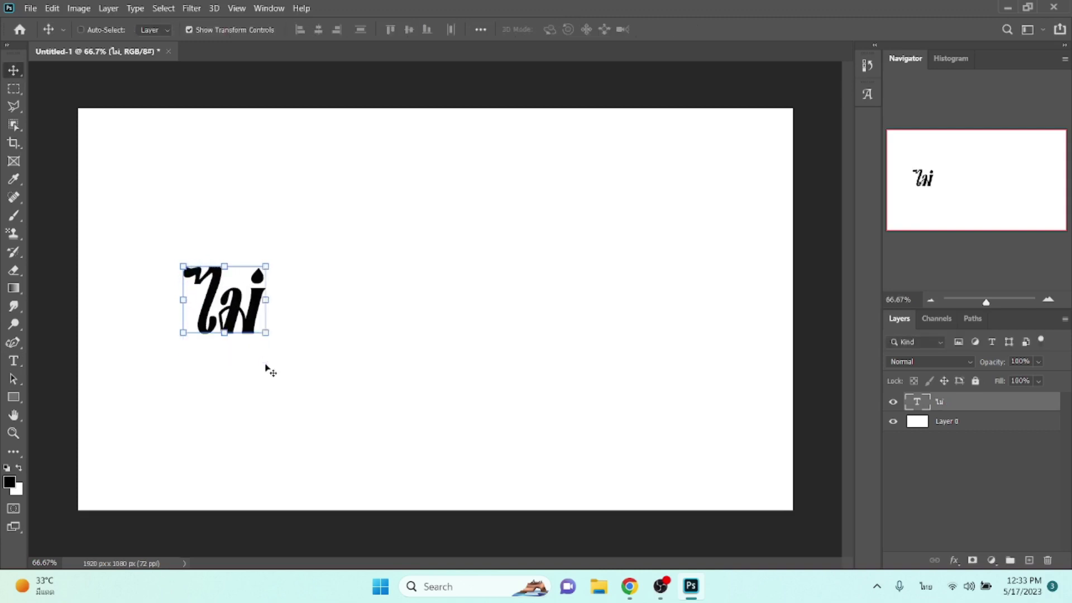
{"action": "key", "text": "ctrl+j"}
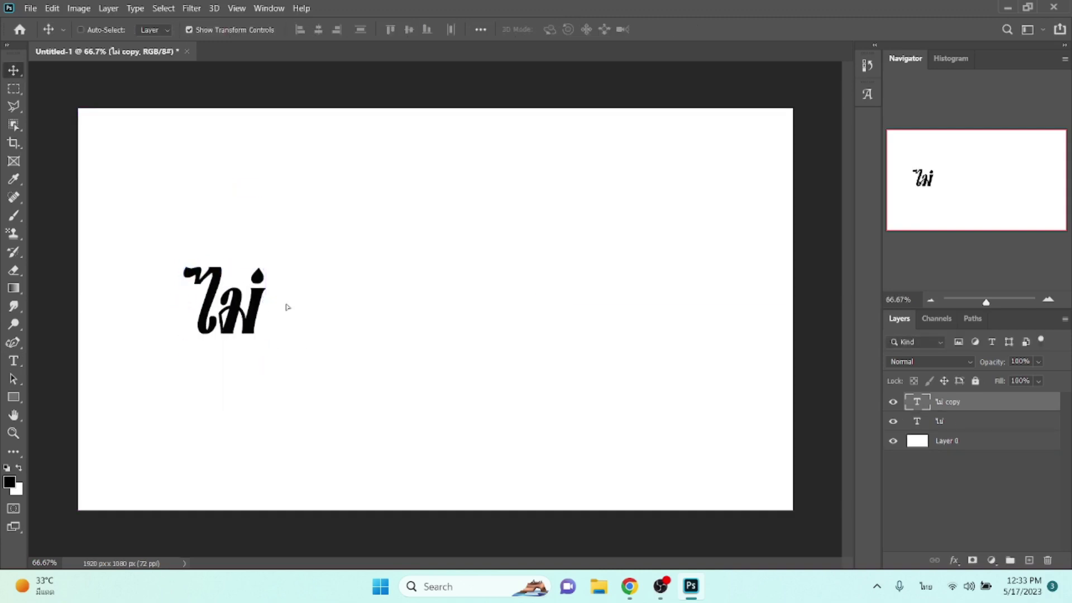
- Move the duplicate right of ไม่ and retype it as มี
{"action": "left_click_drag", "start_coordinate": [237, 320], "coordinate": [316, 319]}
{"action": "double_click", "coordinate": [311, 299]}
{"action": "key", "text": "ctrl+a"}
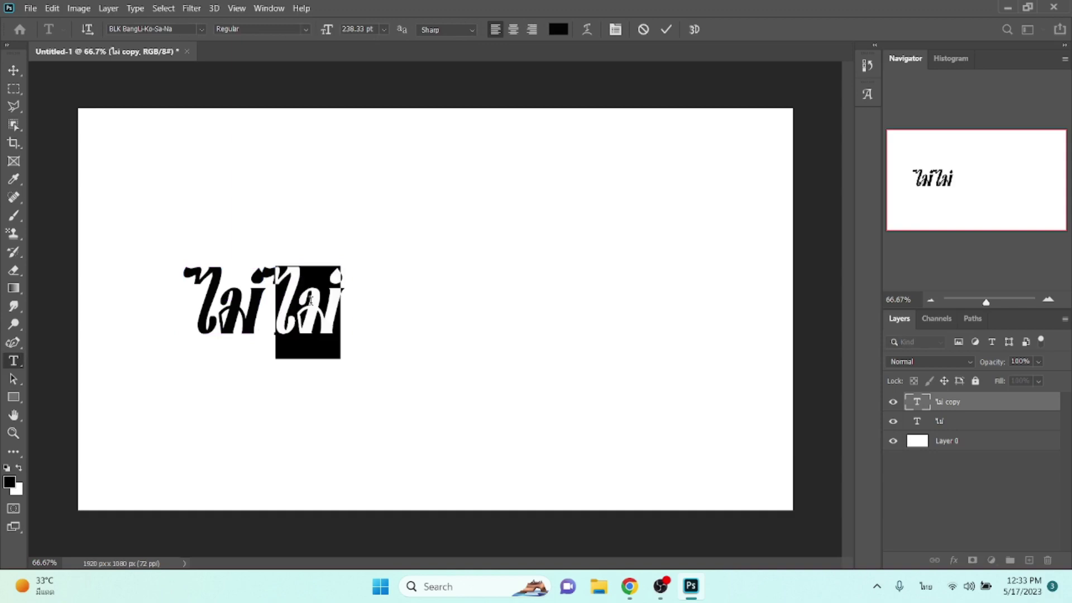
{"action": "type", "text": "มี"}
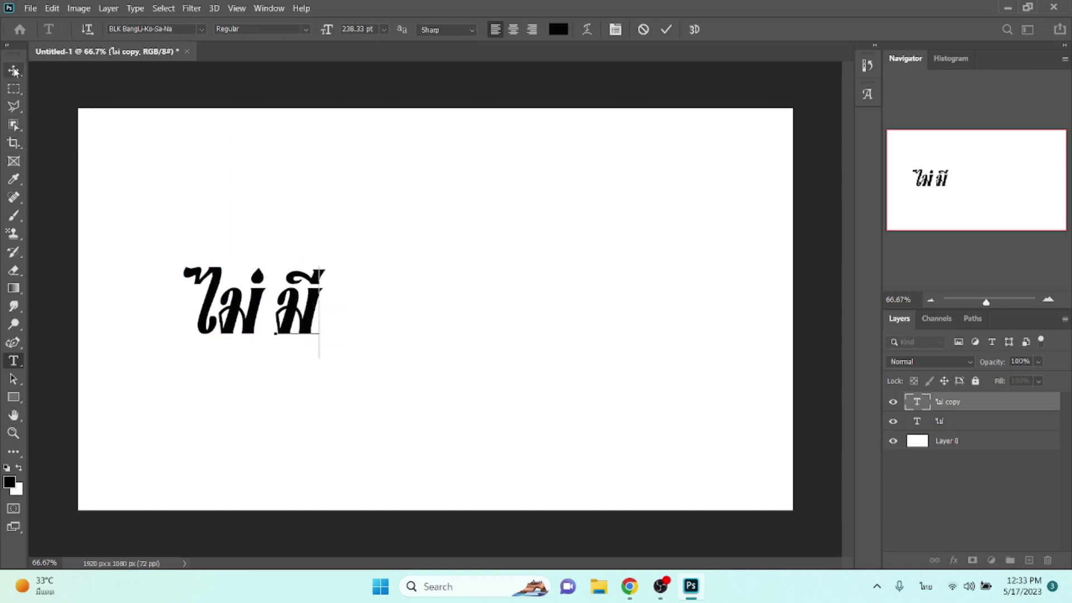
{"action": "left_click", "coordinate": [14, 70]}
{"action": "key", "text": "shift+Left"}
{"action": "key", "text": "shift+Left"}
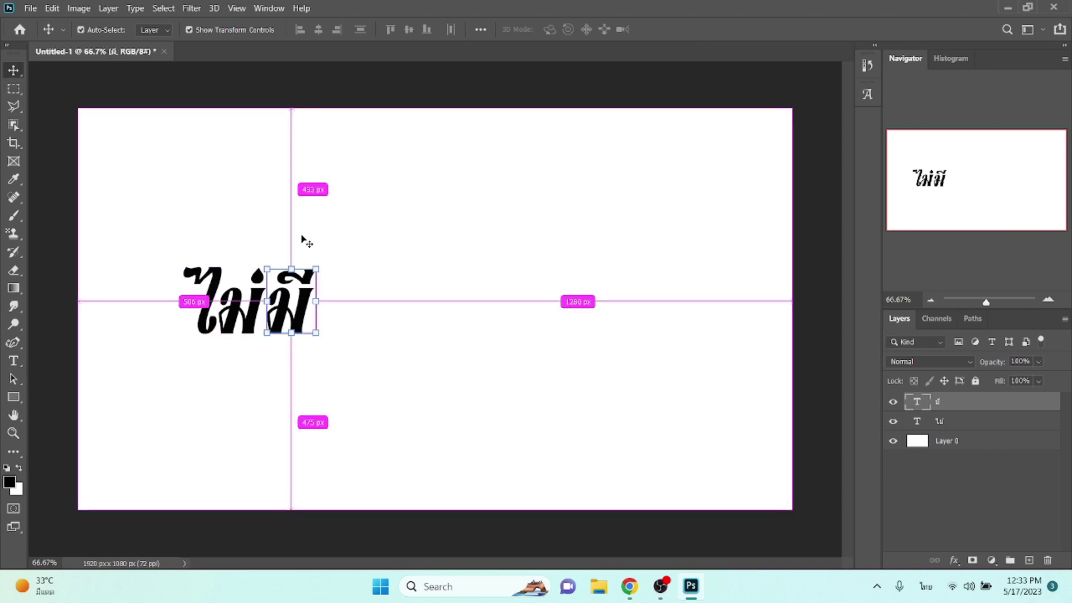
- Copy มี to its right and retype the copy as แล้ว
{"action": "left_click_drag", "start_coordinate": [282, 308], "coordinate": [325, 308]}
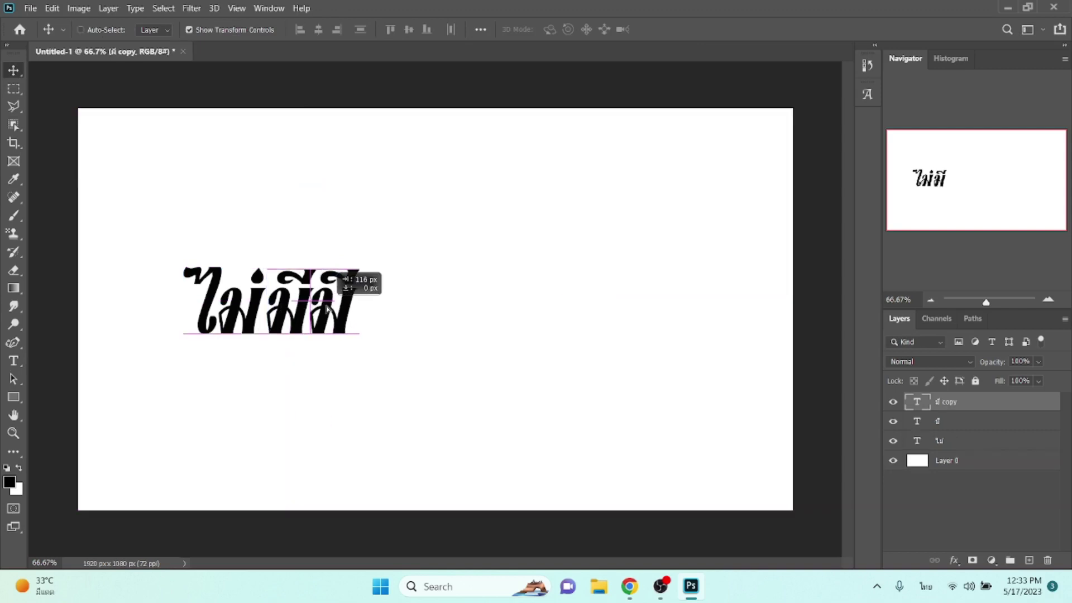
{"action": "left_click_drag", "start_coordinate": [325, 307], "coordinate": [332, 309]}
{"action": "double_click", "coordinate": [332, 307]}
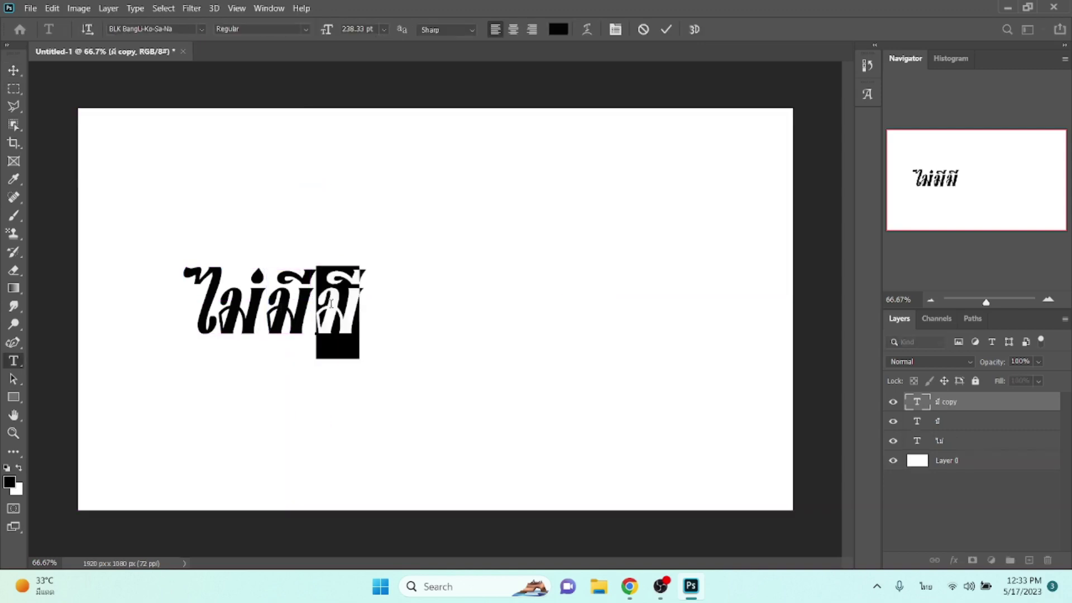
{"action": "type", "text": "แล้"}
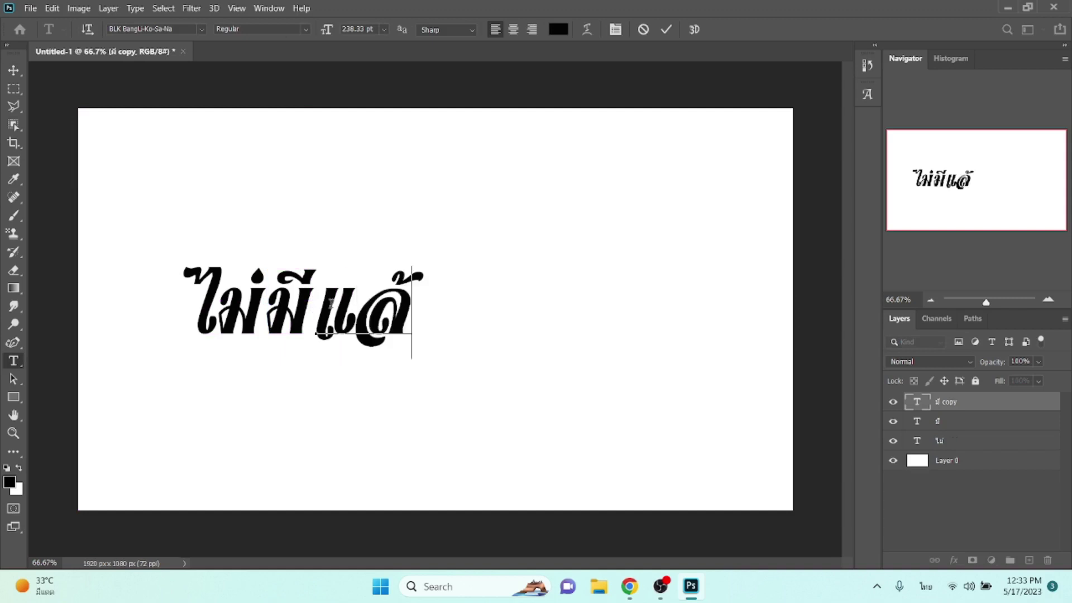
{"action": "type", "text": "ว"}
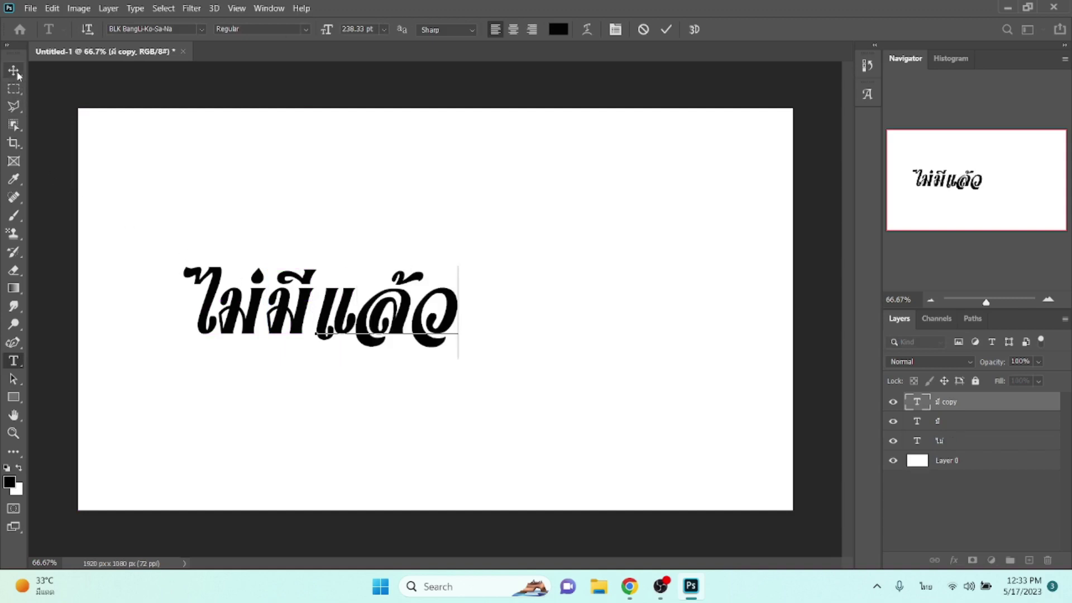
{"action": "left_click", "coordinate": [14, 70]}
- Duplicate แล้ว, move the copy right and retype it as ด่า
{"action": "key", "text": "ctrl+j"}
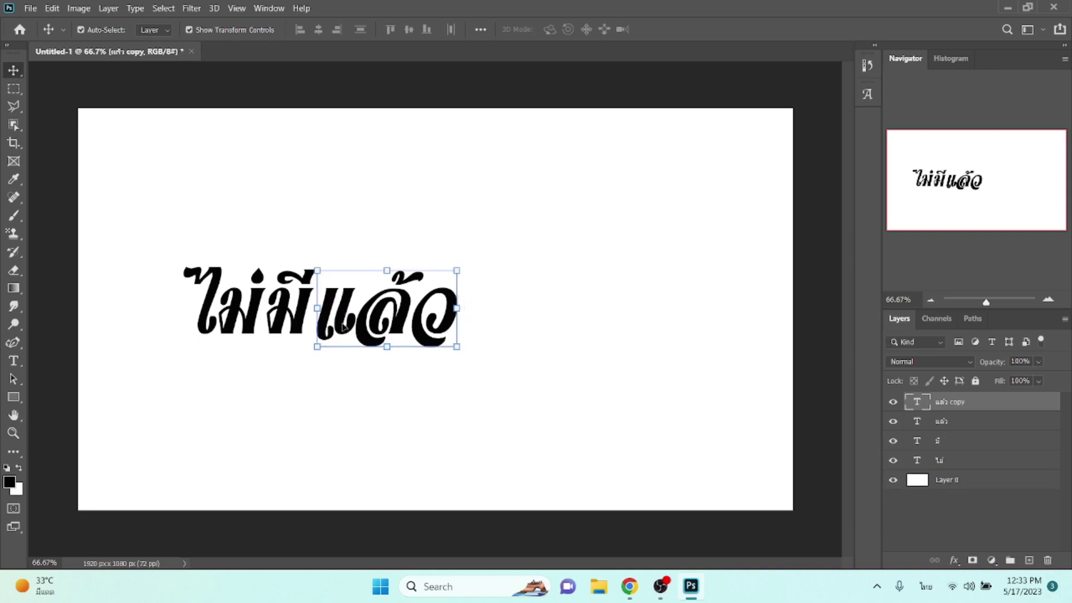
{"action": "left_click_drag", "start_coordinate": [357, 327], "coordinate": [502, 330]}
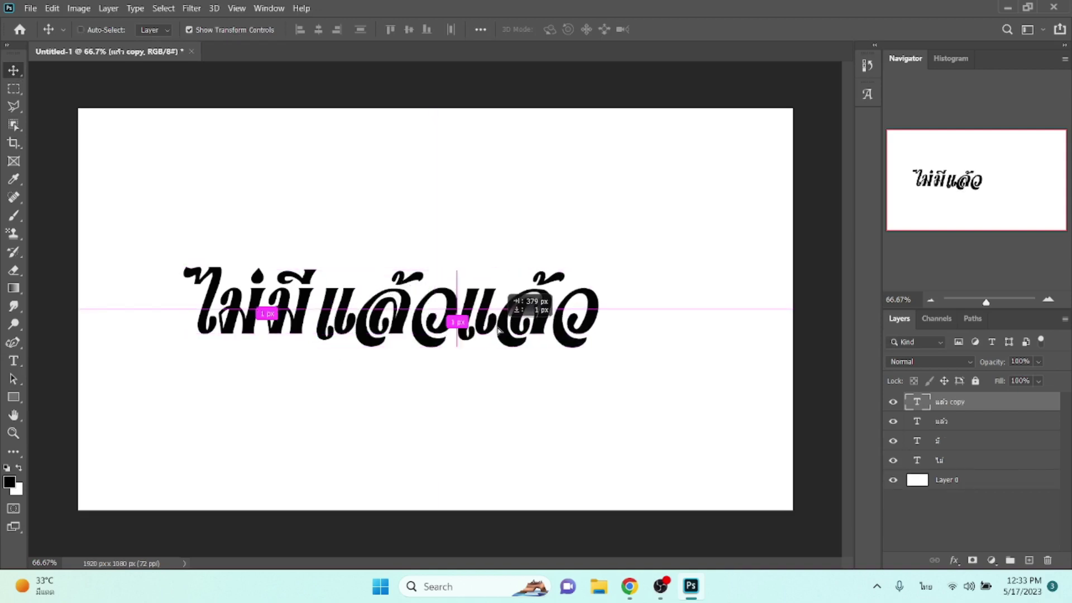
{"action": "double_click", "coordinate": [511, 335]}
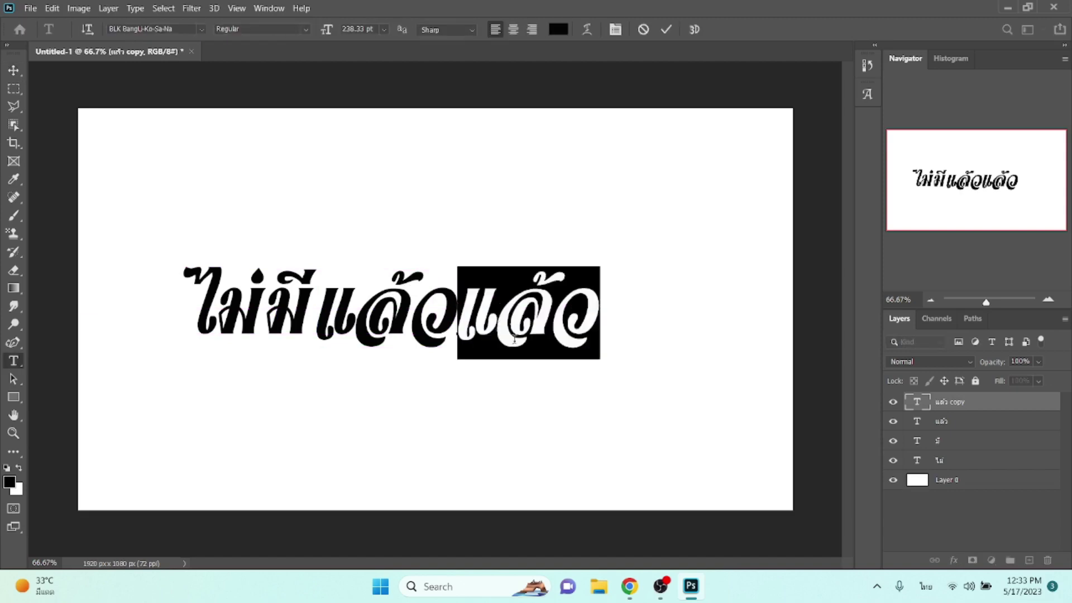
{"action": "type", "text": "ด่า"}
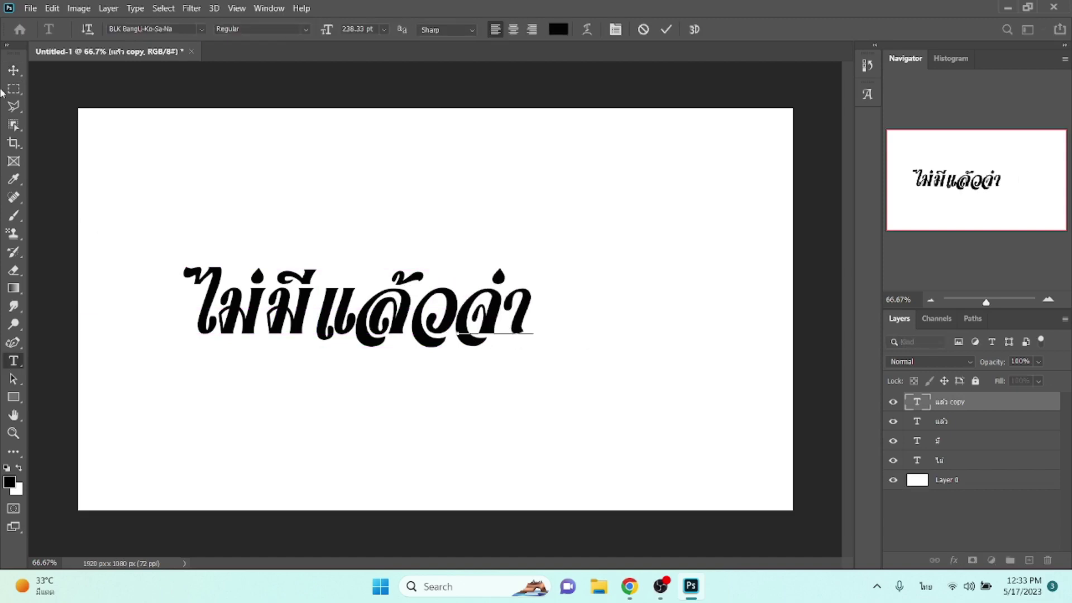
{"action": "left_click", "coordinate": [13, 70]}
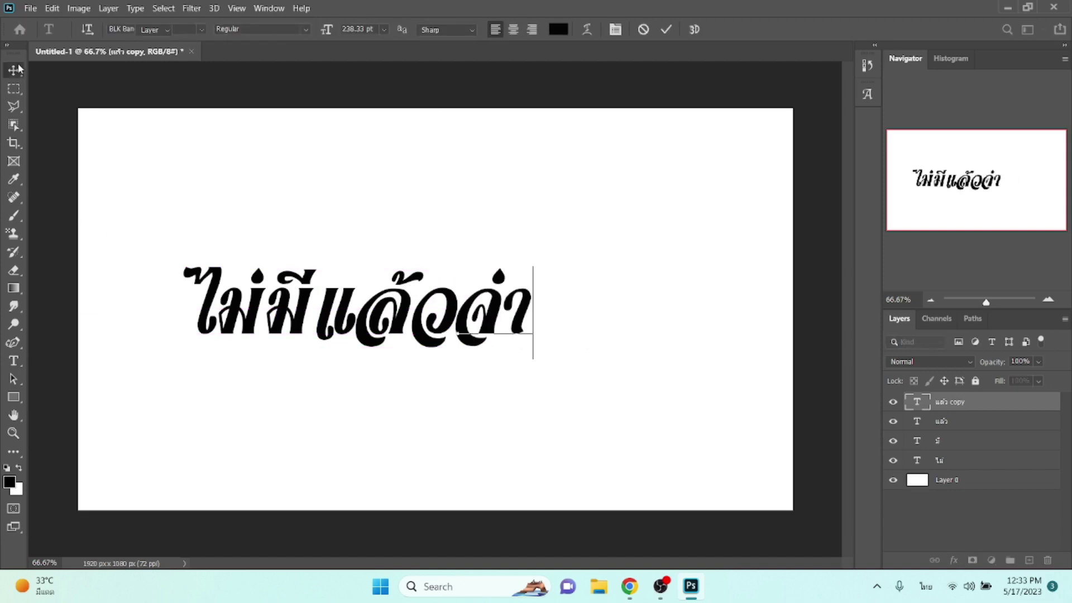
- Nudge แล้ว and ด่า left to tighten the word spacing
{"action": "left_click", "coordinate": [958, 422]}
{"action": "key", "text": "Left"}
{"action": "key", "text": "Left"}
{"action": "key", "text": "Left"}
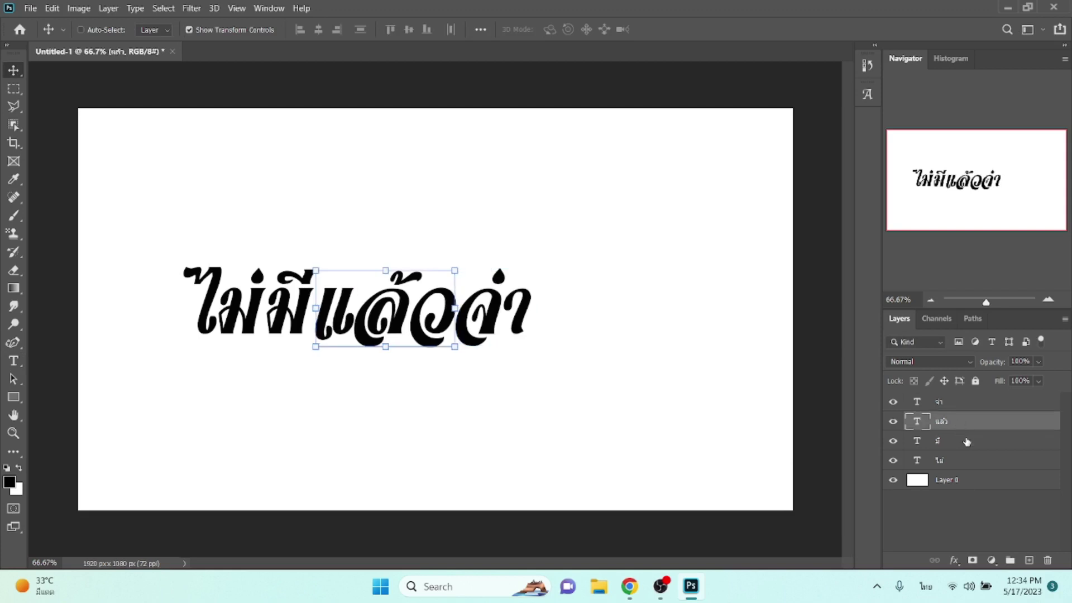
{"action": "key", "text": "Left"}
{"action": "key", "text": "Left"}
{"action": "key", "text": "Left"}
{"action": "key", "text": "Left"}
{"action": "key", "text": "Left"}
{"action": "key", "text": "Left"}
{"action": "key", "text": "Left"}
{"action": "key", "text": "Left"}
{"action": "key", "text": "Left"}
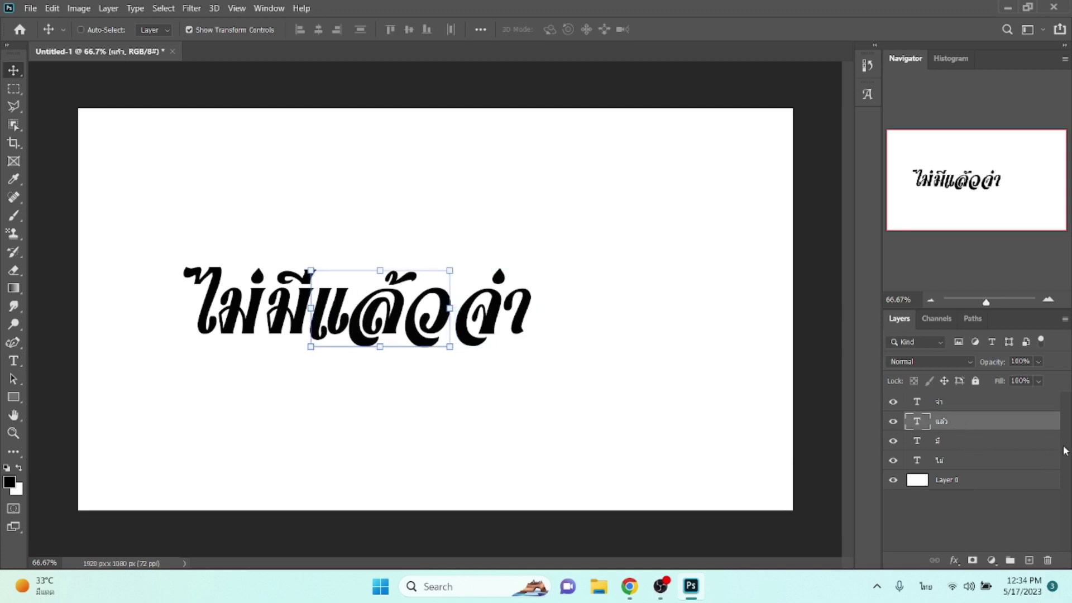
{"action": "left_click", "coordinate": [971, 404]}
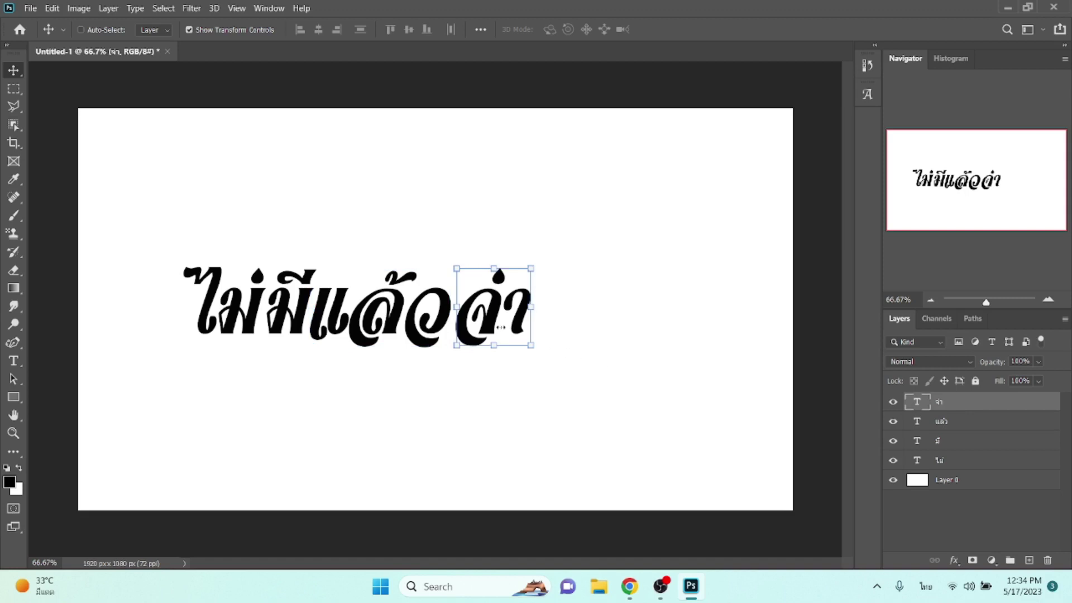
{"action": "left_click_drag", "start_coordinate": [501, 328], "coordinate": [501, 329]}
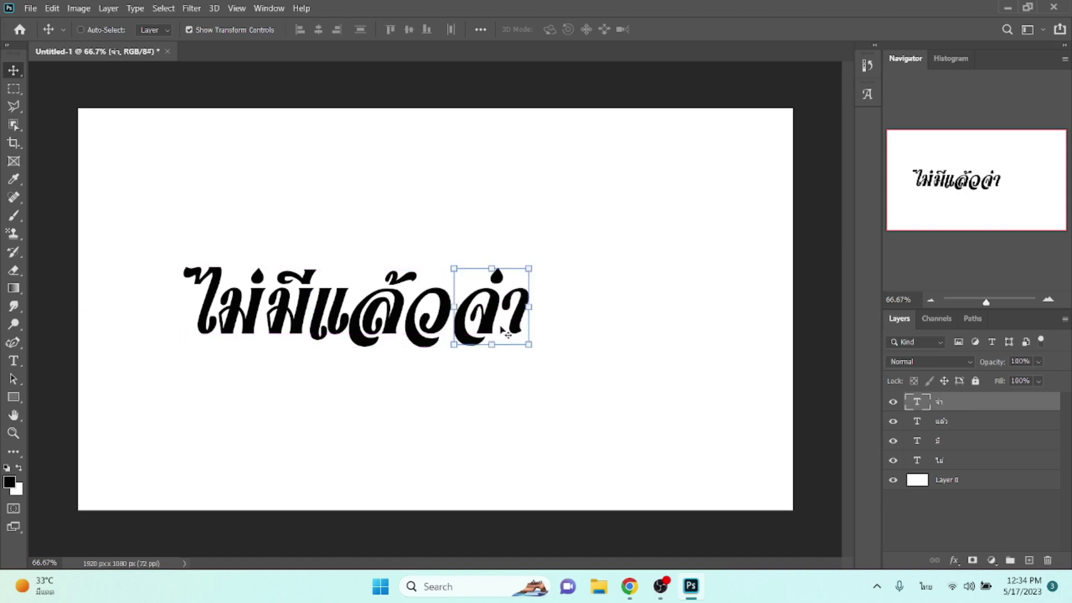
- Scale all four word layers together to about 135% and shift the phrase left
{"action": "left_click", "coordinate": [972, 461], "text": "shift"}
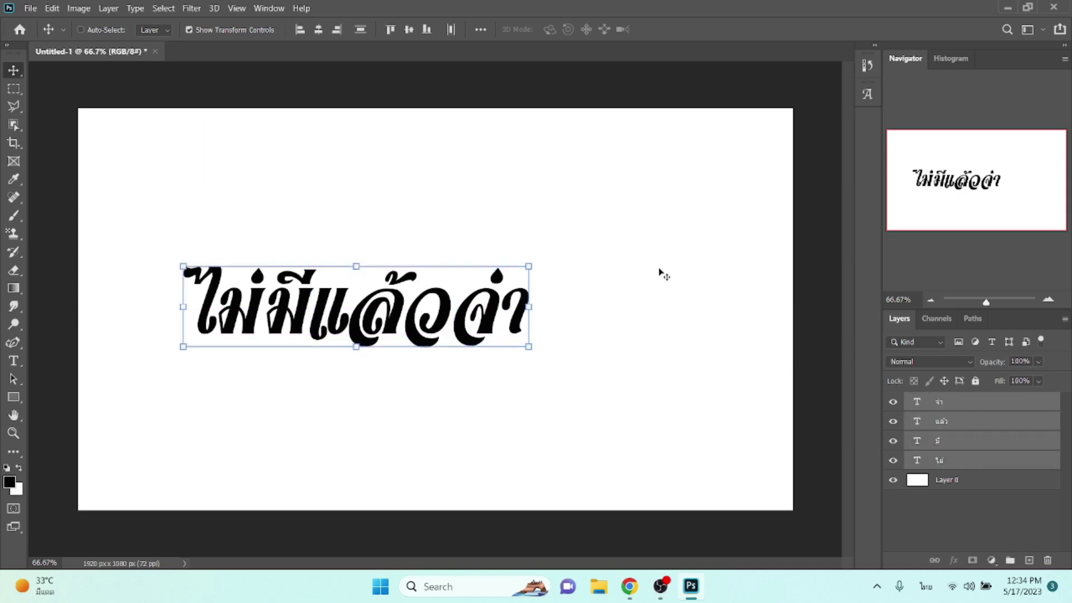
{"action": "left_click", "coordinate": [524, 270]}
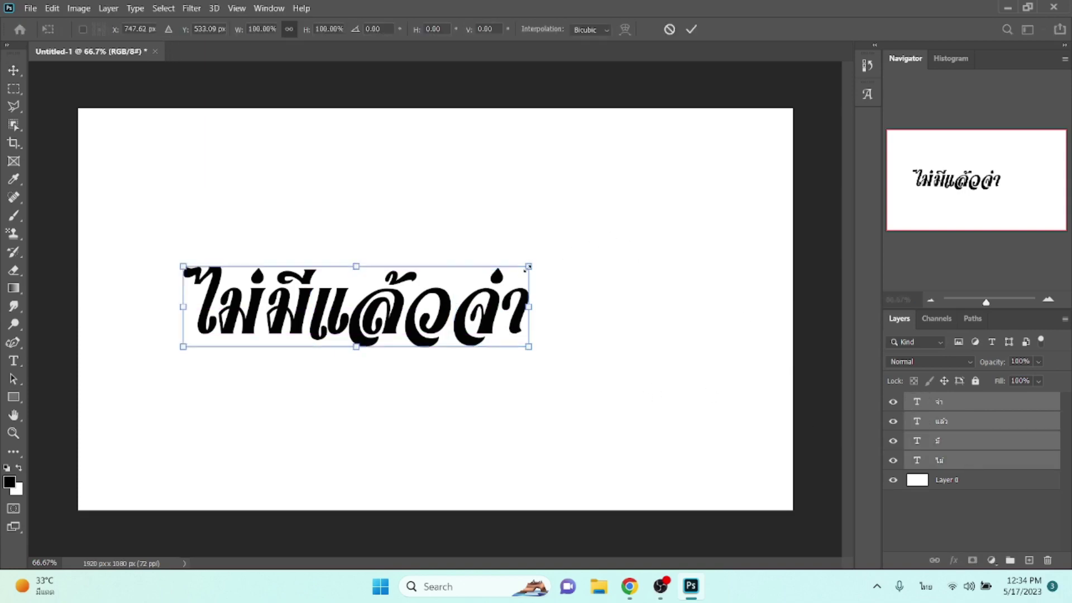
{"action": "left_click_drag", "start_coordinate": [525, 270], "coordinate": [648, 236]}
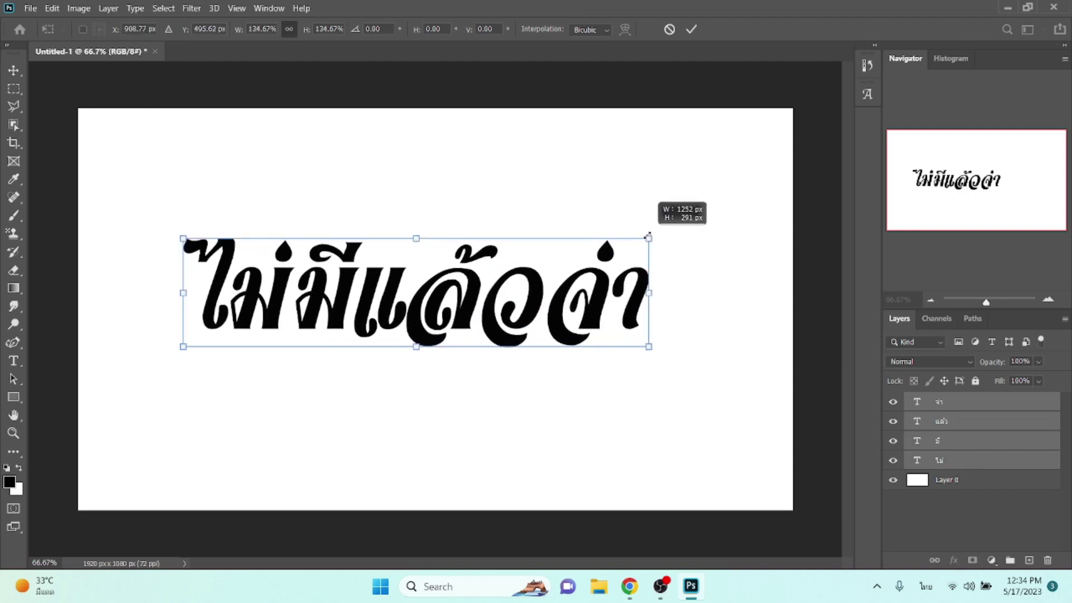
{"action": "key", "text": "Return"}
{"action": "left_click_drag", "start_coordinate": [385, 304], "coordinate": [306, 302]}
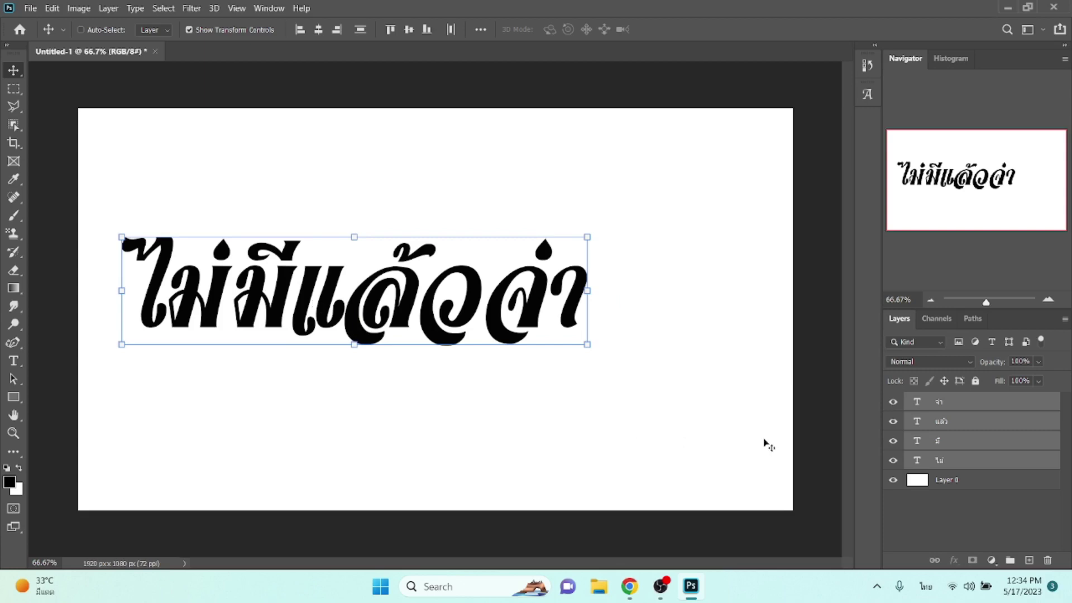
{"action": "left_click", "coordinate": [946, 529]}
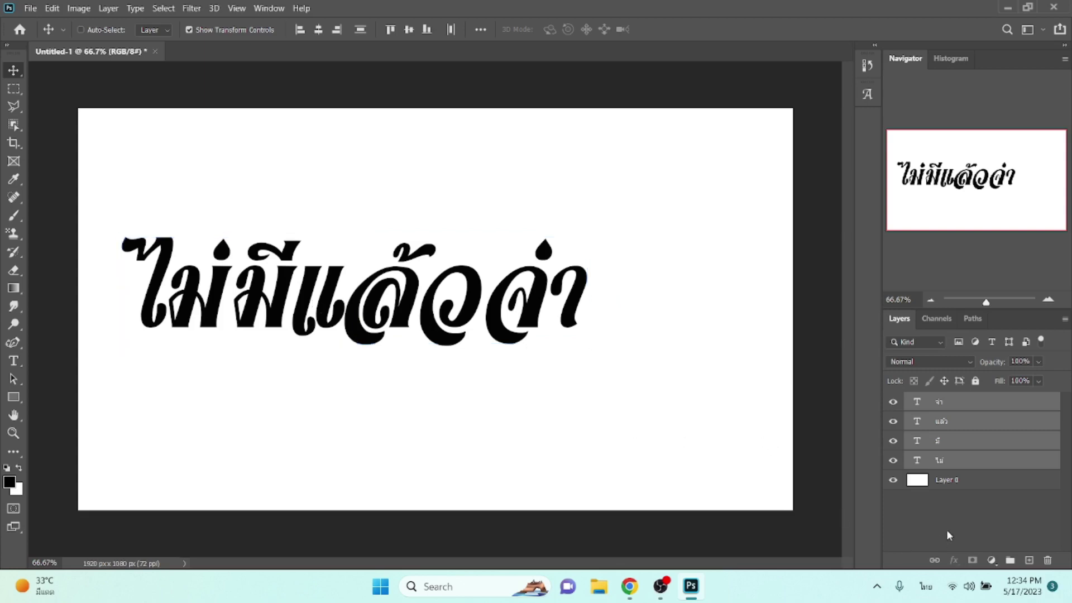
{"action": "left_click", "coordinate": [941, 461]}
- Give ไม่ a black Stroke and a white Color Overlay
{"action": "left_click", "coordinate": [955, 558]}
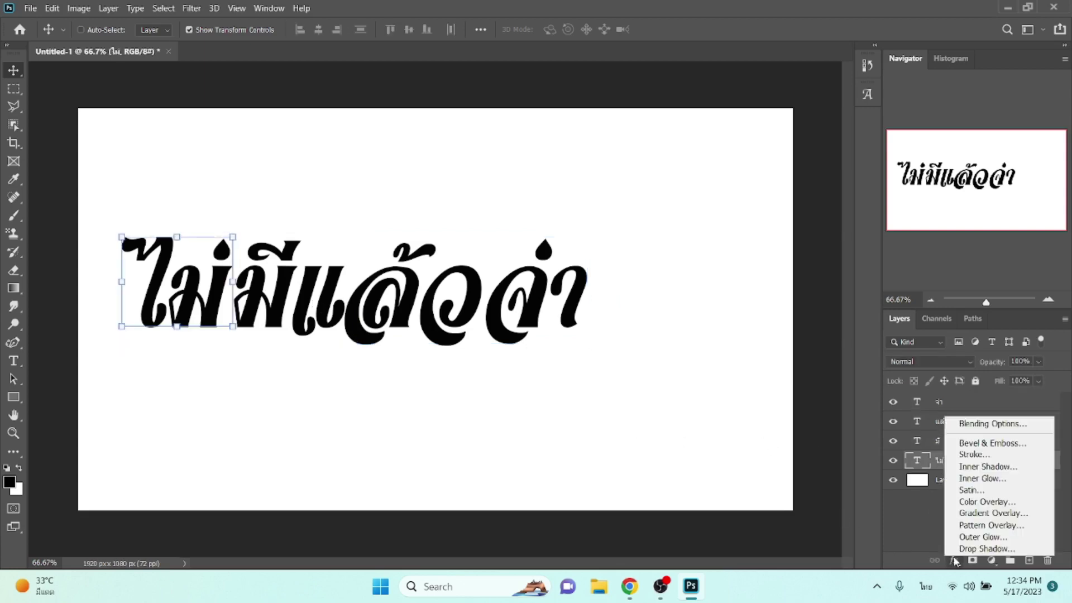
{"action": "left_click", "coordinate": [968, 459]}
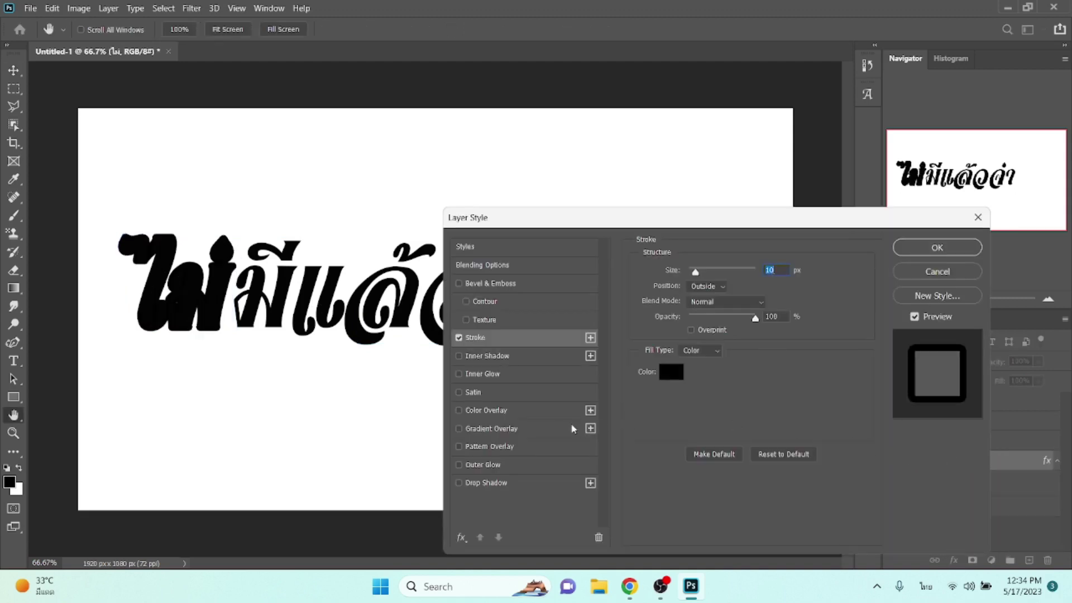
{"action": "left_click", "coordinate": [523, 410]}
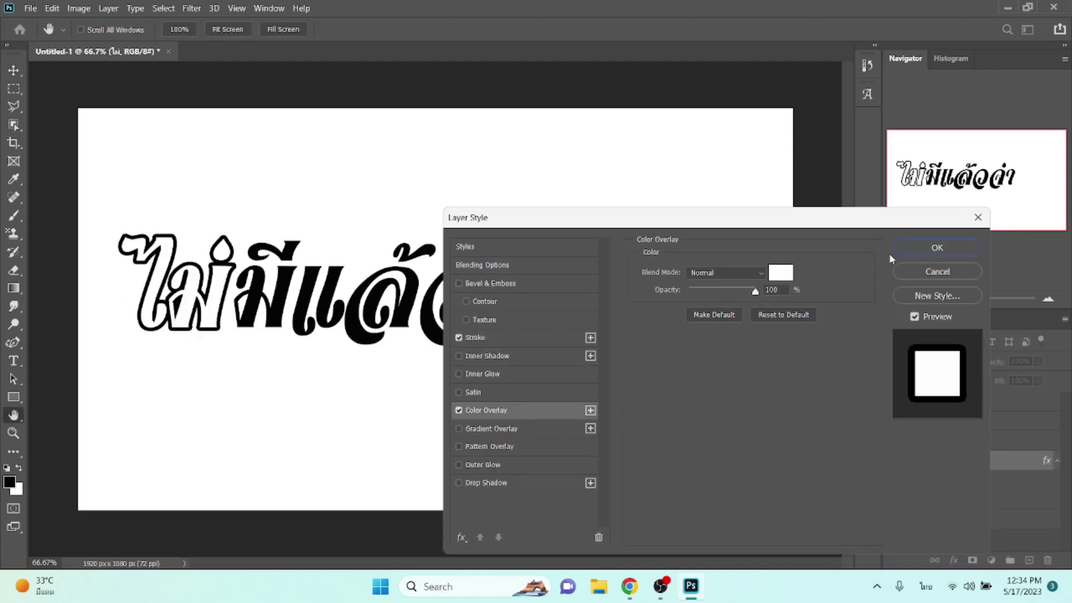
{"action": "left_click", "coordinate": [902, 244]}
- Give มี a black Stroke and green #01fc42 overlay, then nudge it left
{"action": "left_click", "coordinate": [951, 442]}
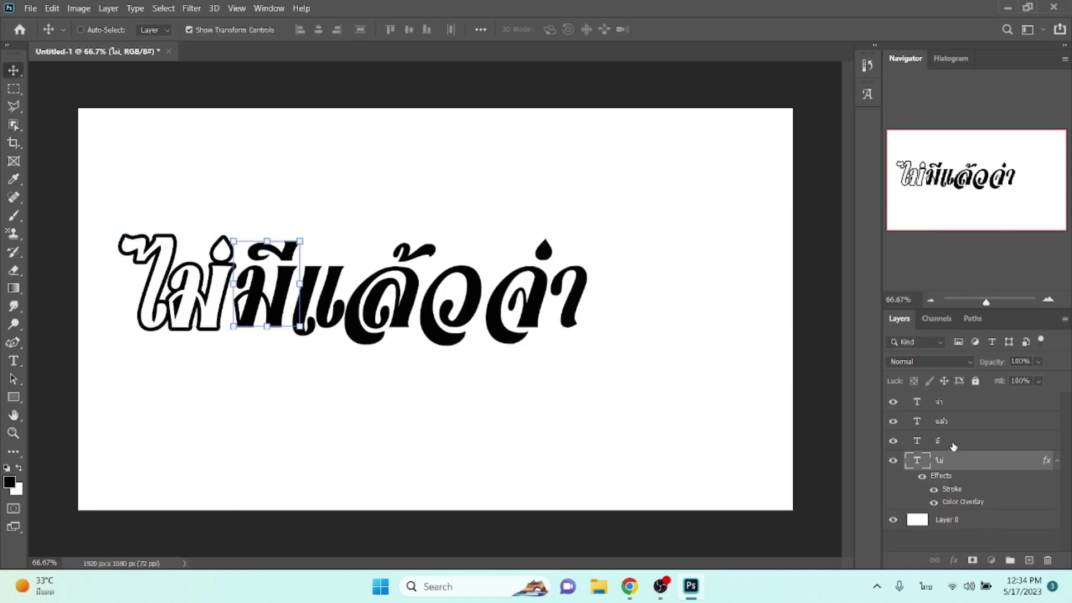
{"action": "left_click", "coordinate": [954, 559]}
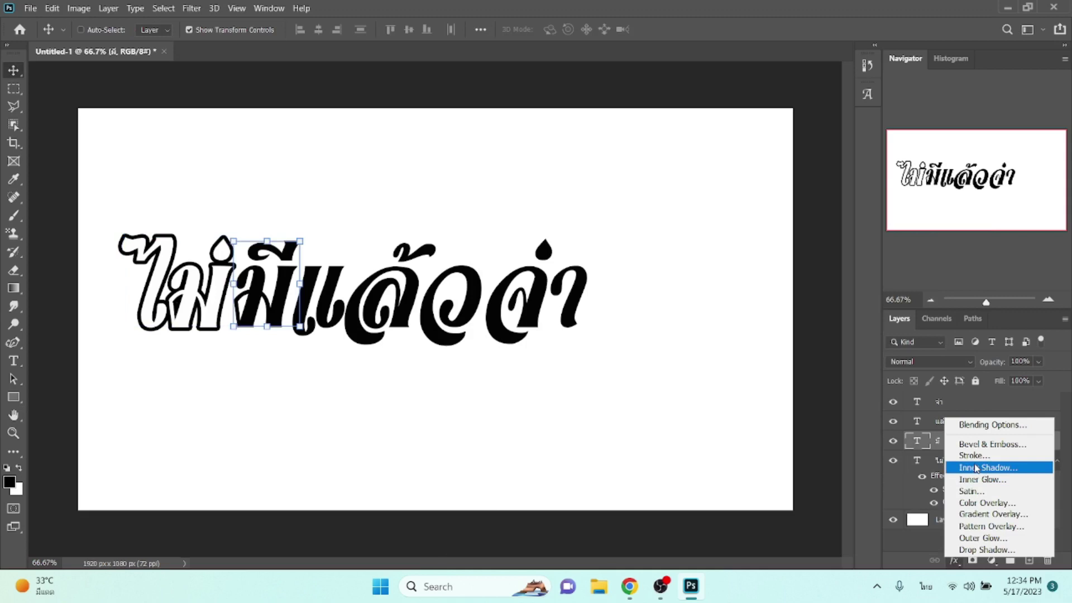
{"action": "left_click", "coordinate": [973, 456]}
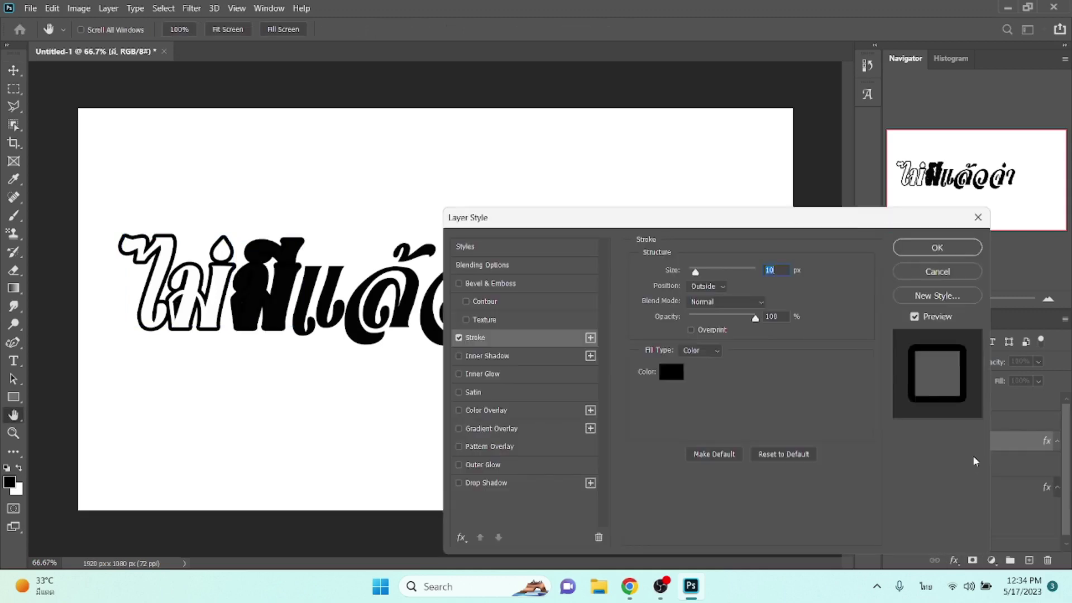
{"action": "left_click", "coordinate": [511, 409]}
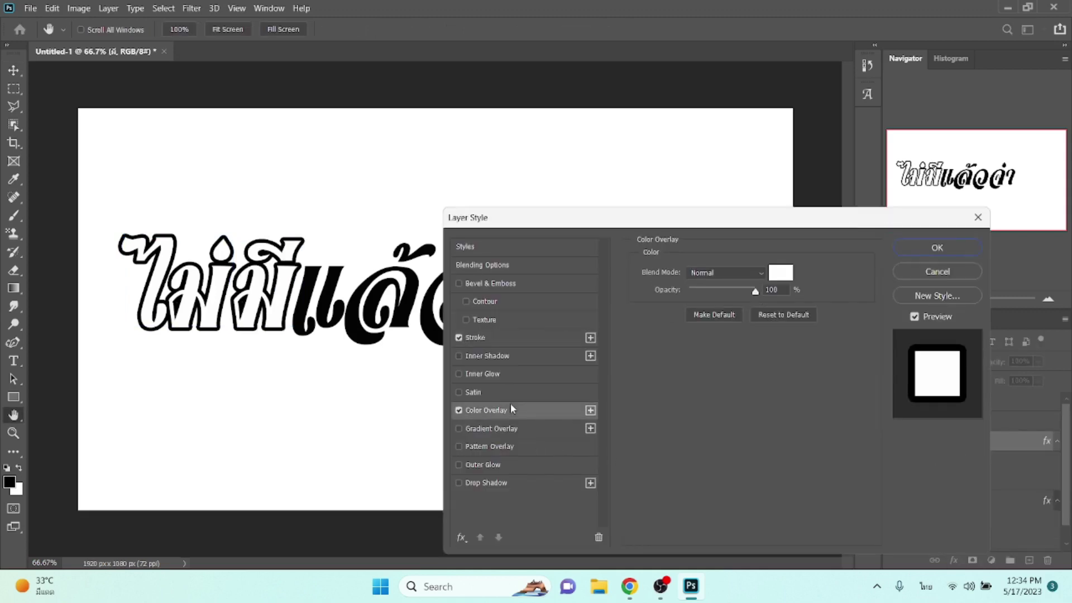
{"action": "left_click", "coordinate": [780, 273]}
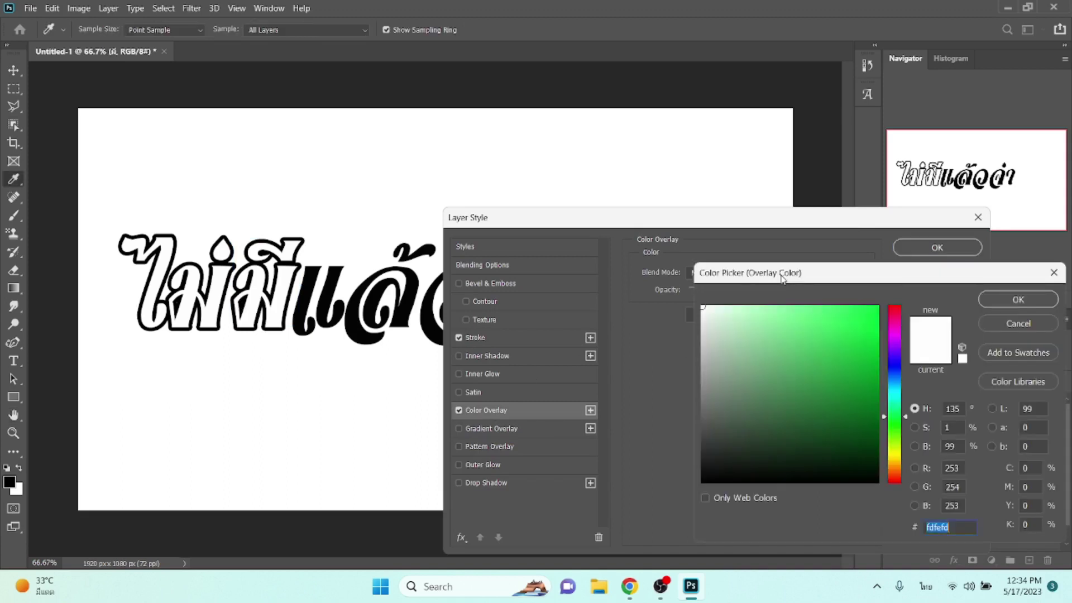
{"action": "left_click", "coordinate": [878, 307]}
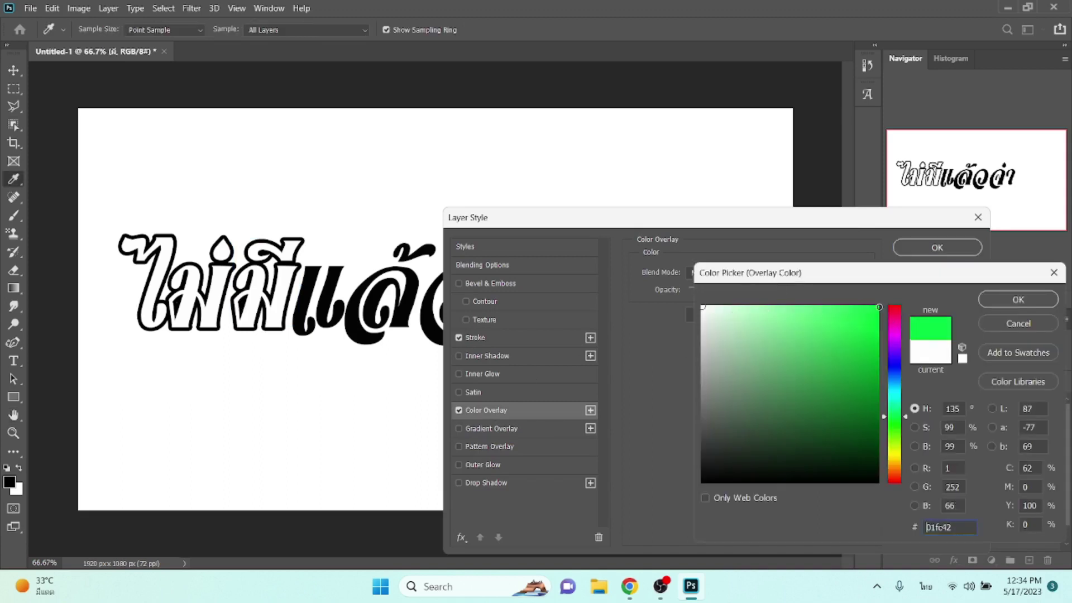
{"action": "key", "text": "Return"}
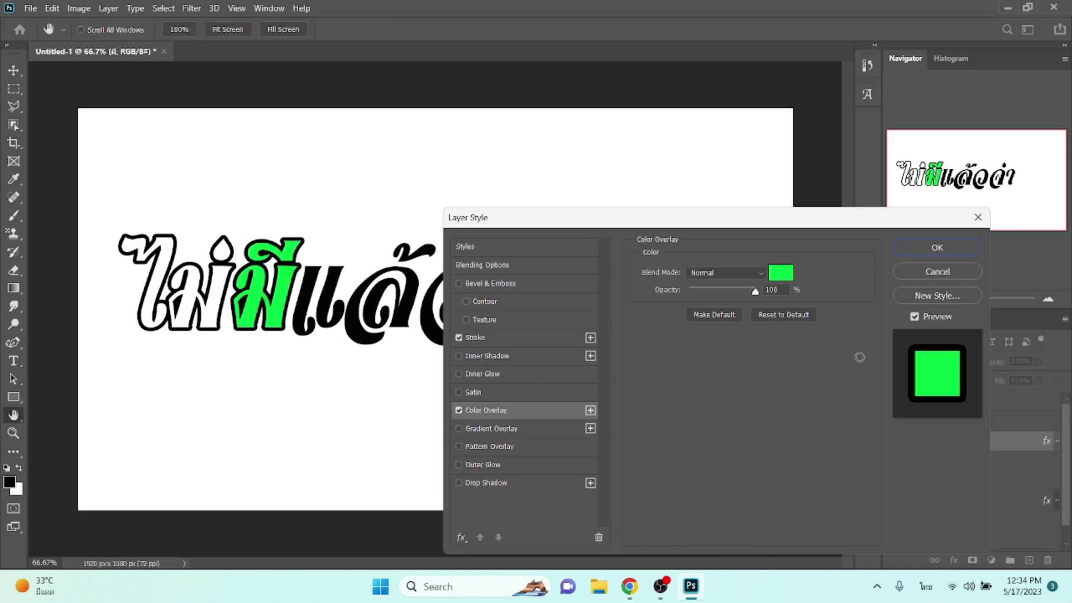
{"action": "key", "text": "Return"}
{"action": "key", "text": "Left"}
{"action": "key", "text": "Left"}
{"action": "key", "text": "Left"}
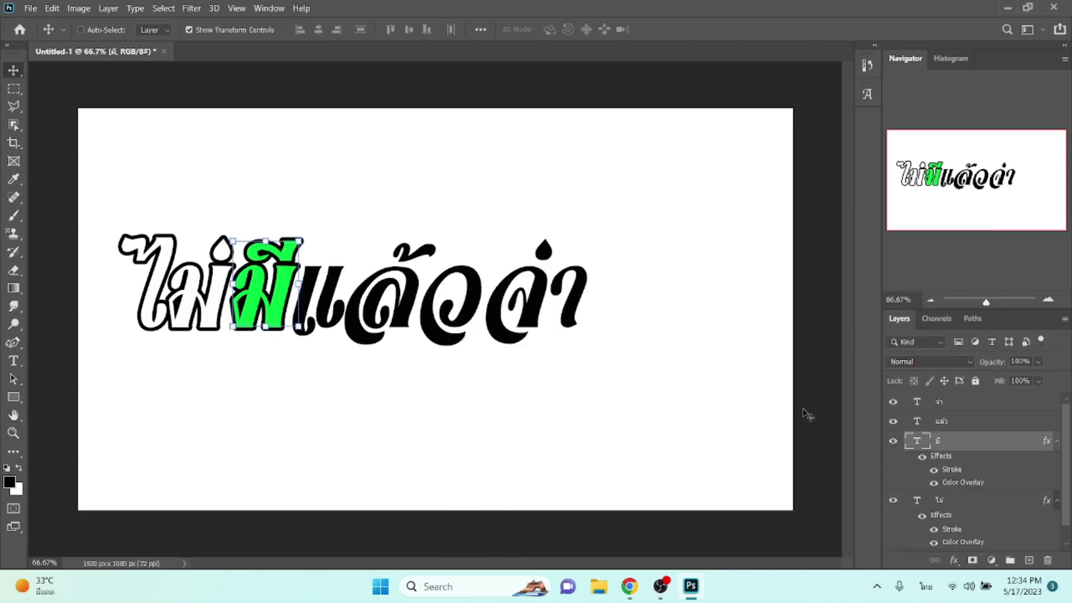
{"action": "key", "text": "Left"}
{"action": "key", "text": "Left"}
{"action": "key", "text": "Left"}
{"action": "key", "text": "Left"}
{"action": "key", "text": "Left"}
{"action": "key", "text": "Left"}
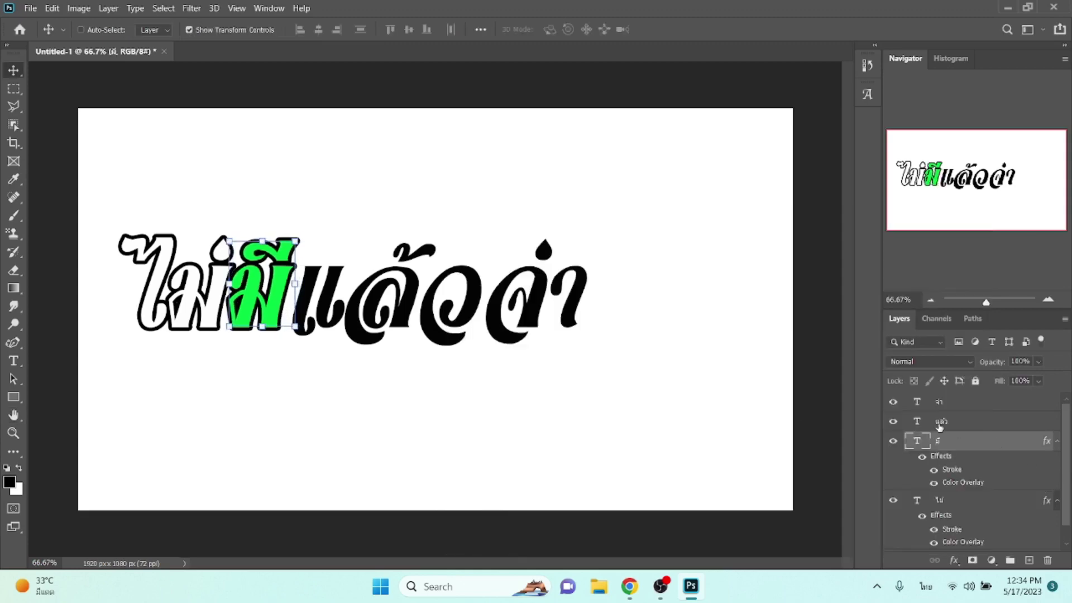
- Give แล้ว a black Stroke and yellow #fcdc01 overlay, then nudge it left
{"action": "left_click", "coordinate": [939, 425]}
{"action": "left_click", "coordinate": [955, 559]}
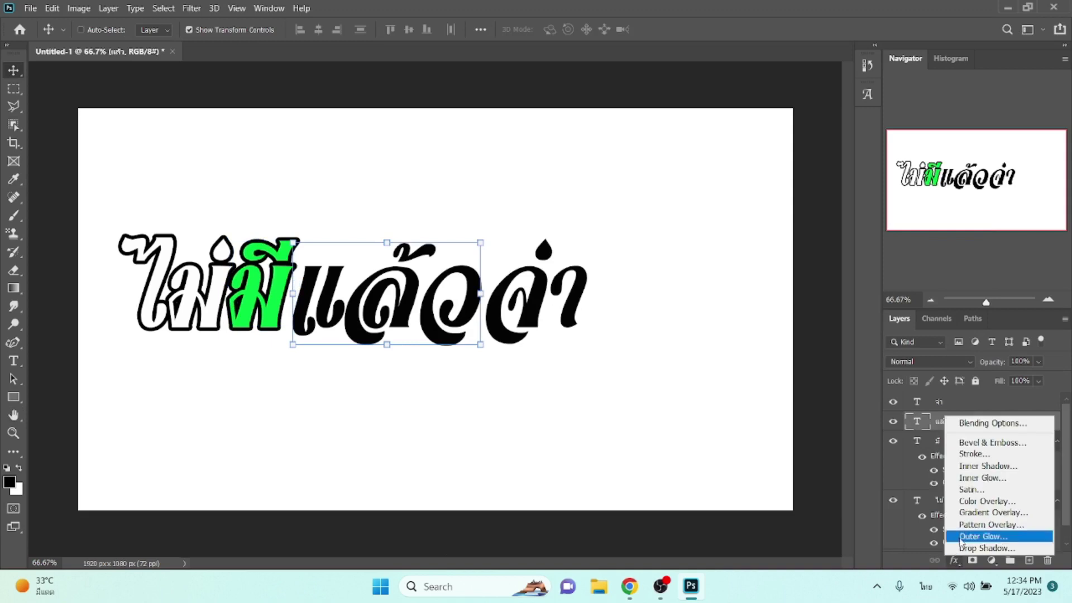
{"action": "left_click", "coordinate": [905, 473]}
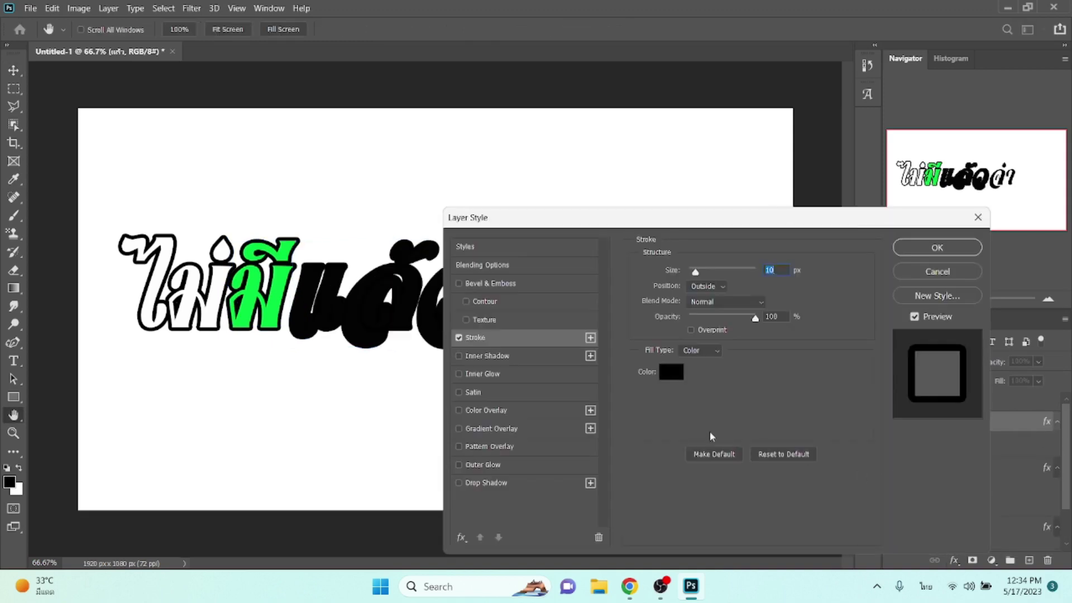
{"action": "left_click", "coordinate": [548, 409]}
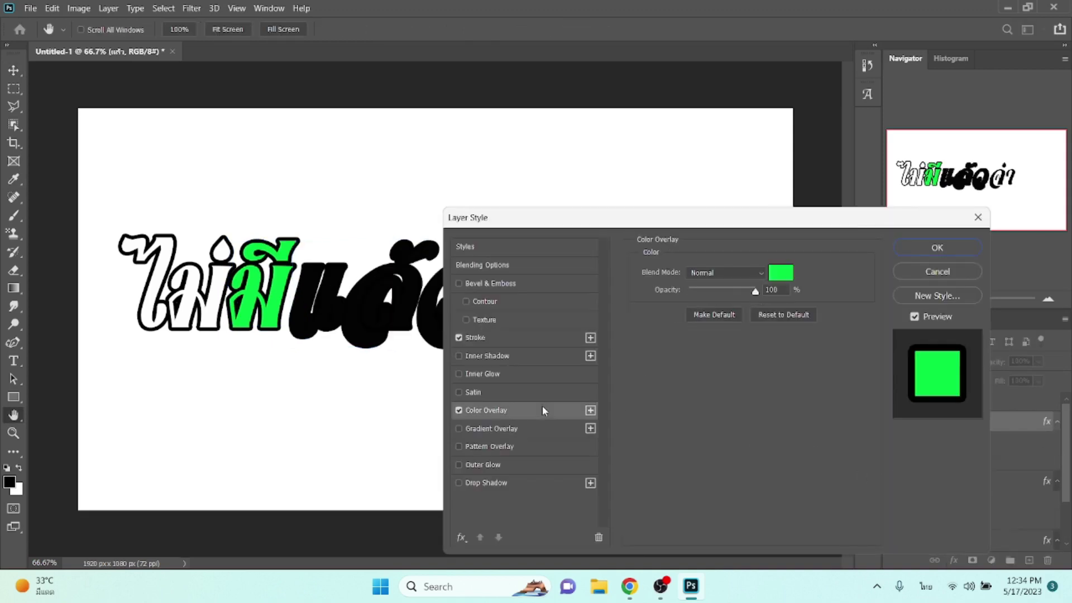
{"action": "left_click", "coordinate": [780, 273]}
{"action": "left_click", "coordinate": [900, 461]}
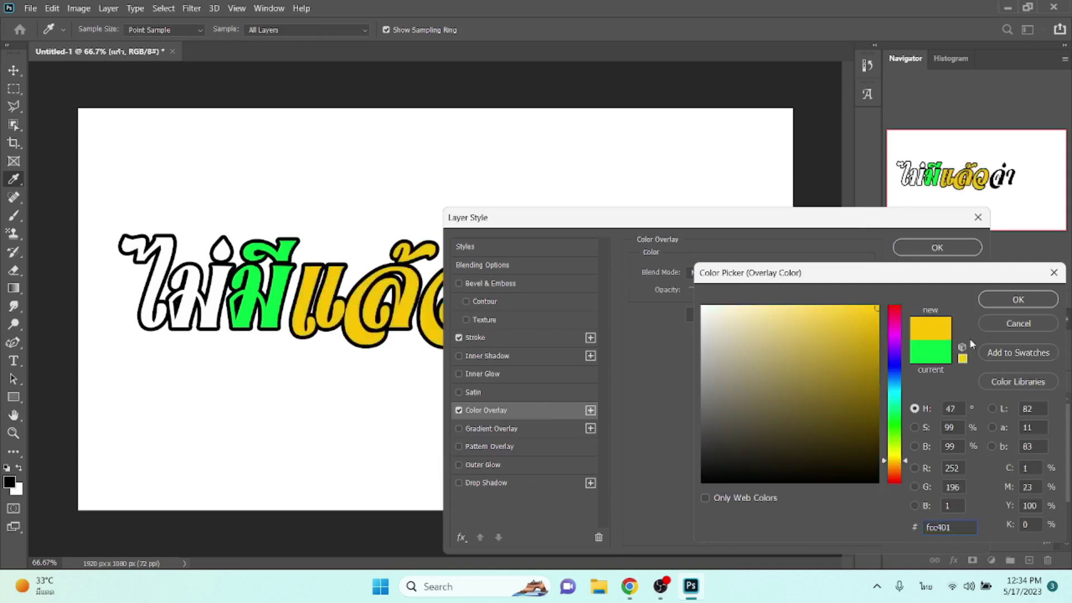
{"action": "key", "text": "ctrl+a"}
{"action": "left_click", "coordinate": [899, 459]}
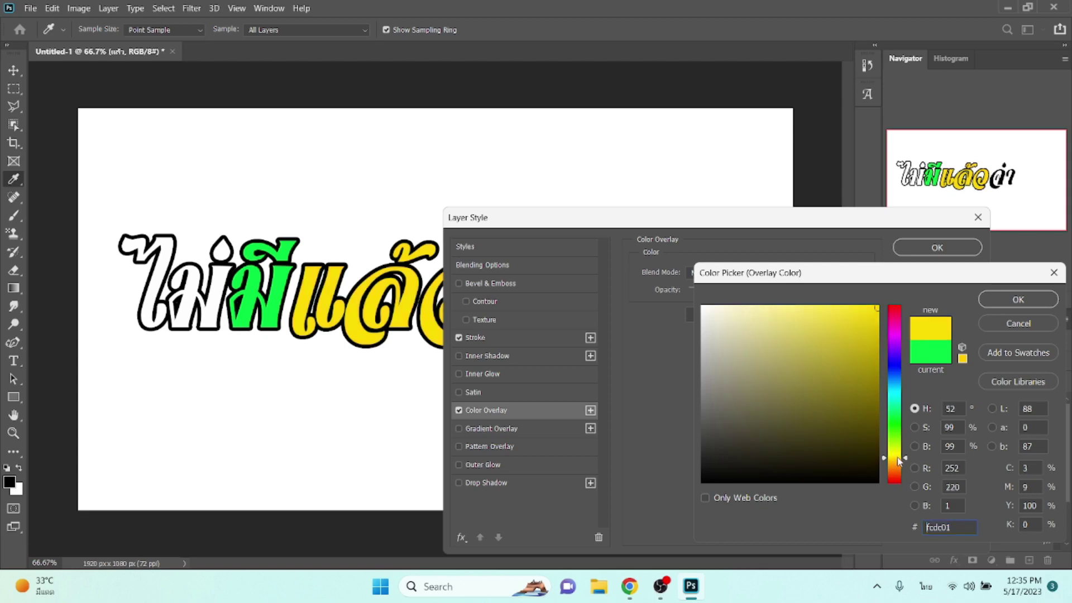
{"action": "key", "text": "Return"}
{"action": "key", "text": "Return"}
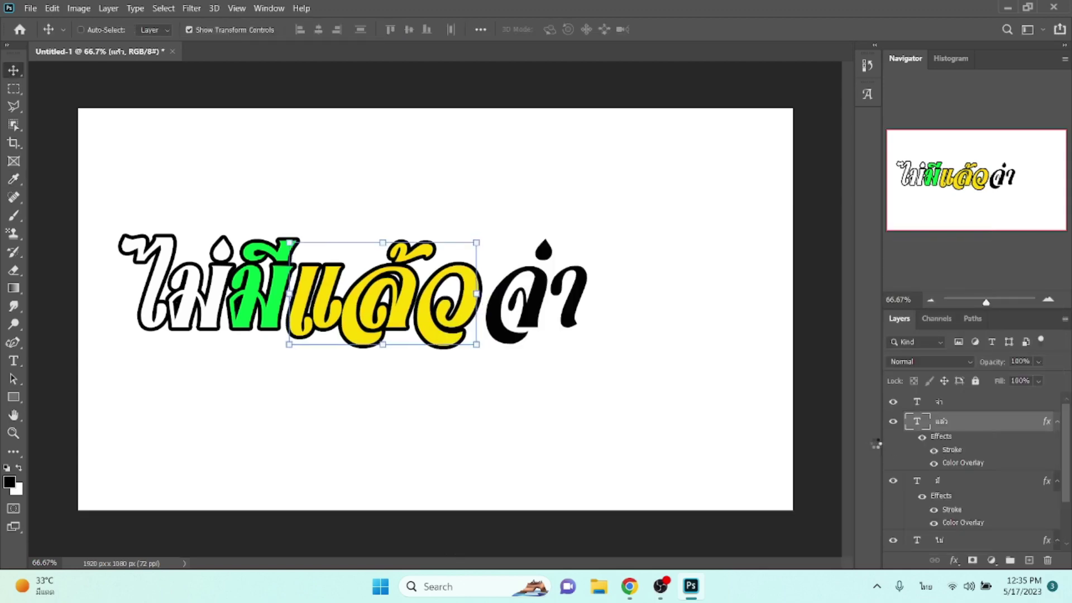
{"action": "key", "text": "Left"}
{"action": "key", "text": "Left"}
{"action": "key", "text": "Left"}
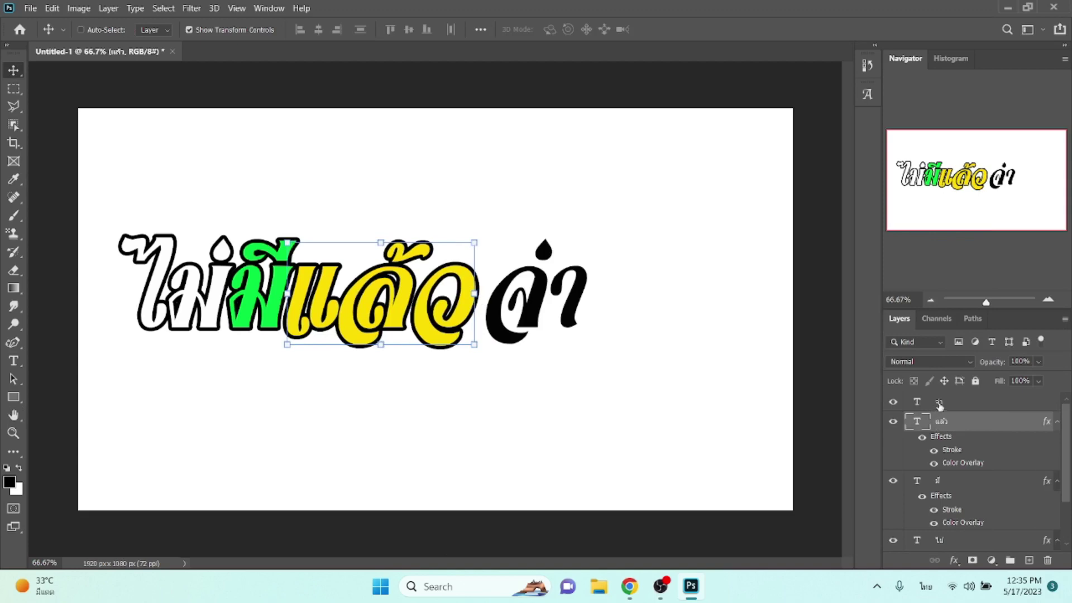
- Give จ้า a black Stroke and magenta #fc0183 overlay, then shift it toward แล้ว
{"action": "left_click", "coordinate": [948, 402]}
{"action": "left_click", "coordinate": [954, 560]}
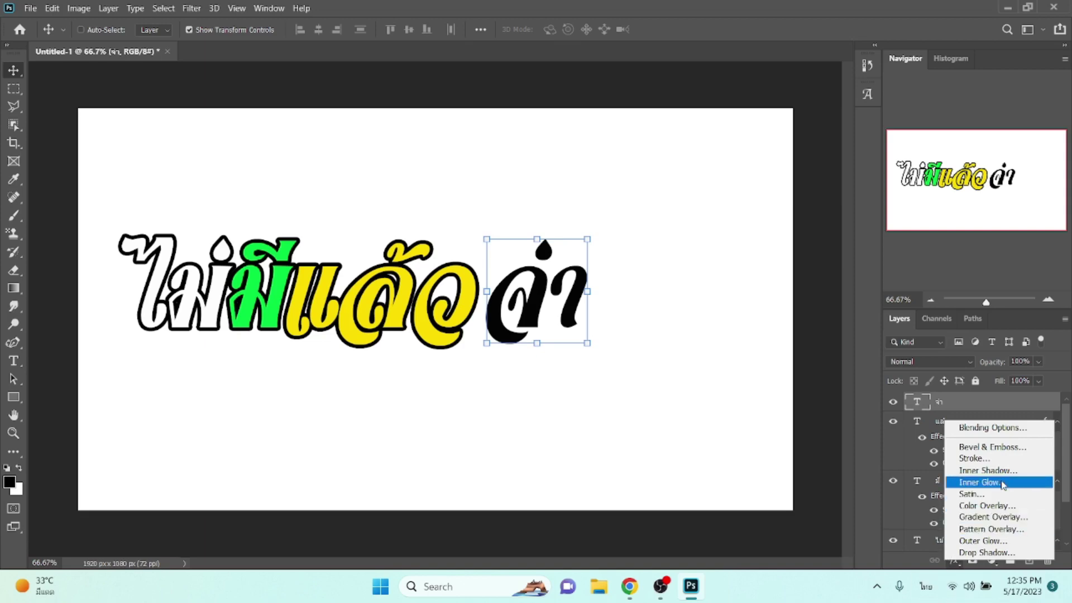
{"action": "left_click", "coordinate": [983, 461]}
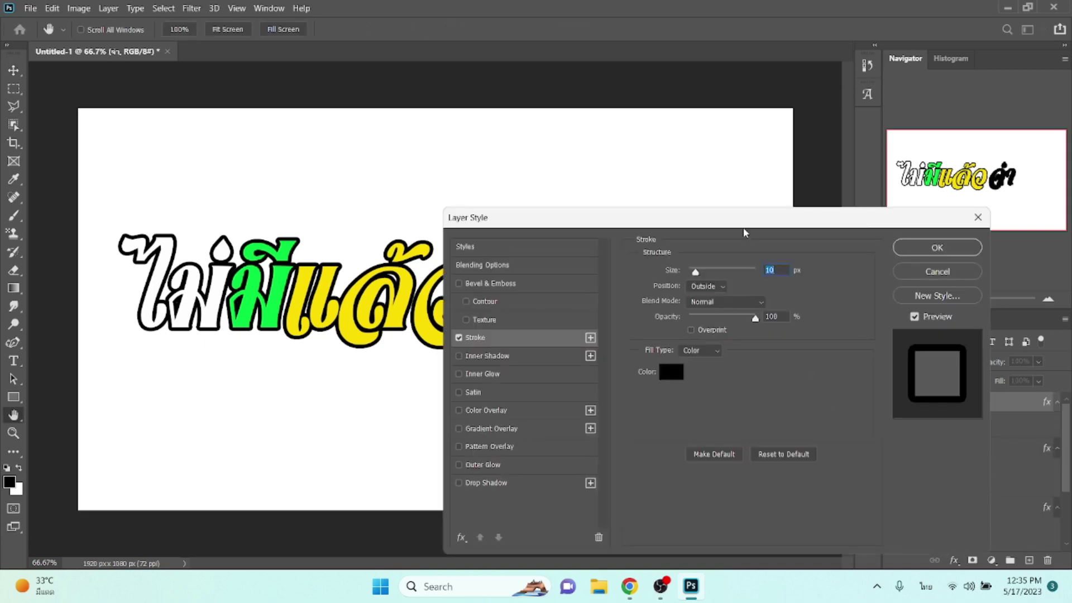
{"action": "left_click_drag", "start_coordinate": [744, 226], "coordinate": [798, 297]}
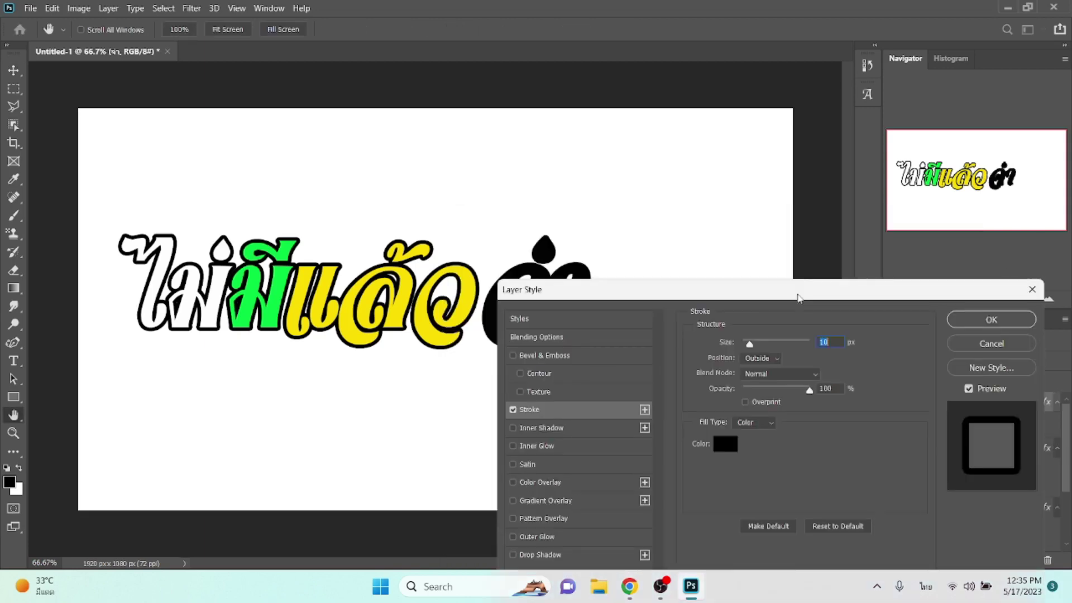
{"action": "left_click", "coordinate": [568, 486]}
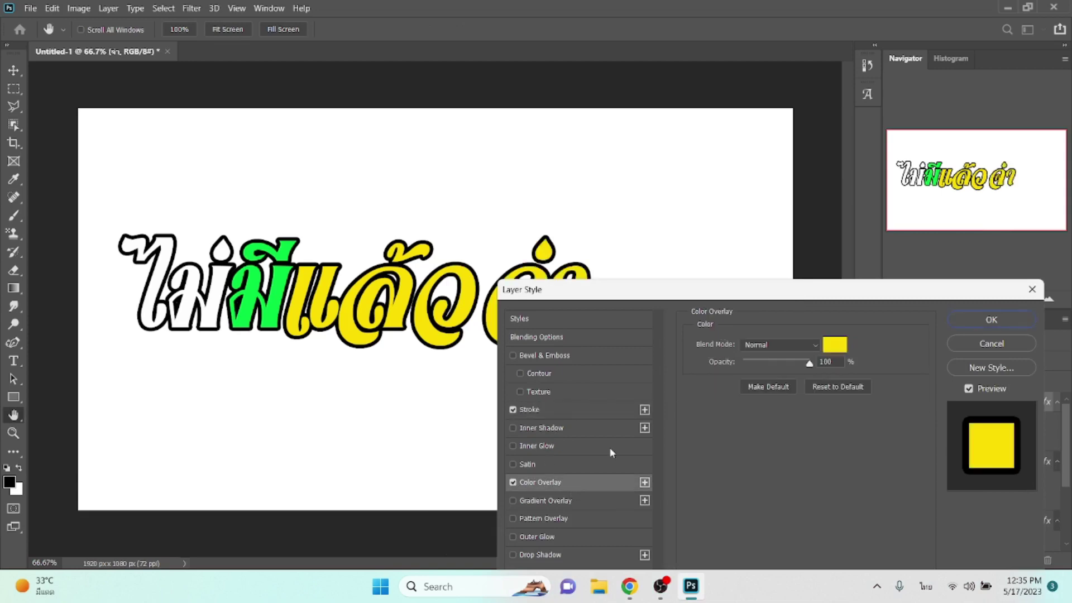
{"action": "left_click", "coordinate": [830, 351]}
{"action": "left_click", "coordinate": [894, 322]}
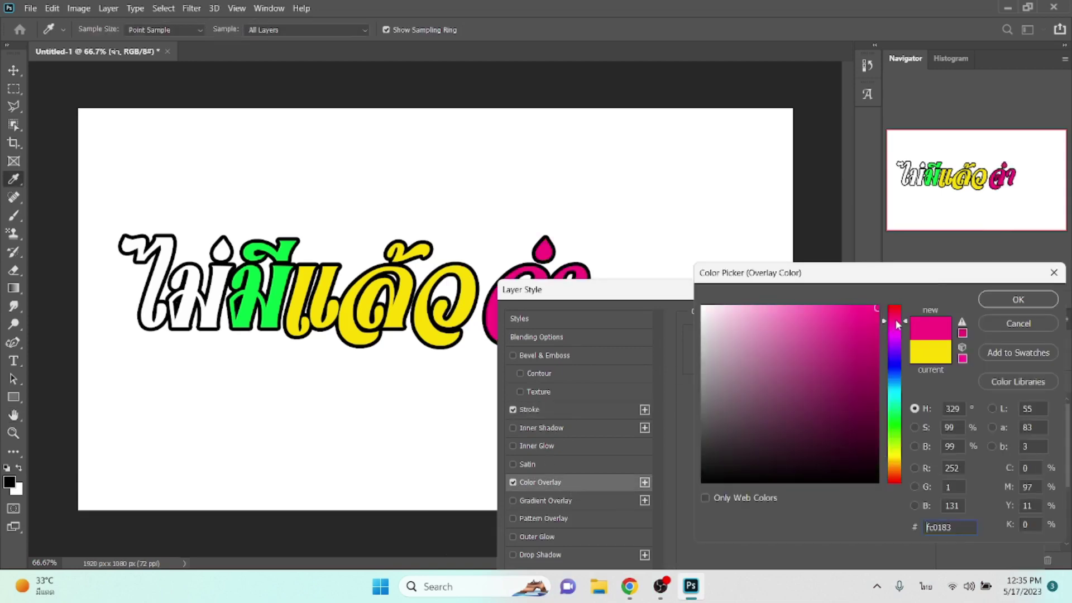
{"action": "key", "text": "Return"}
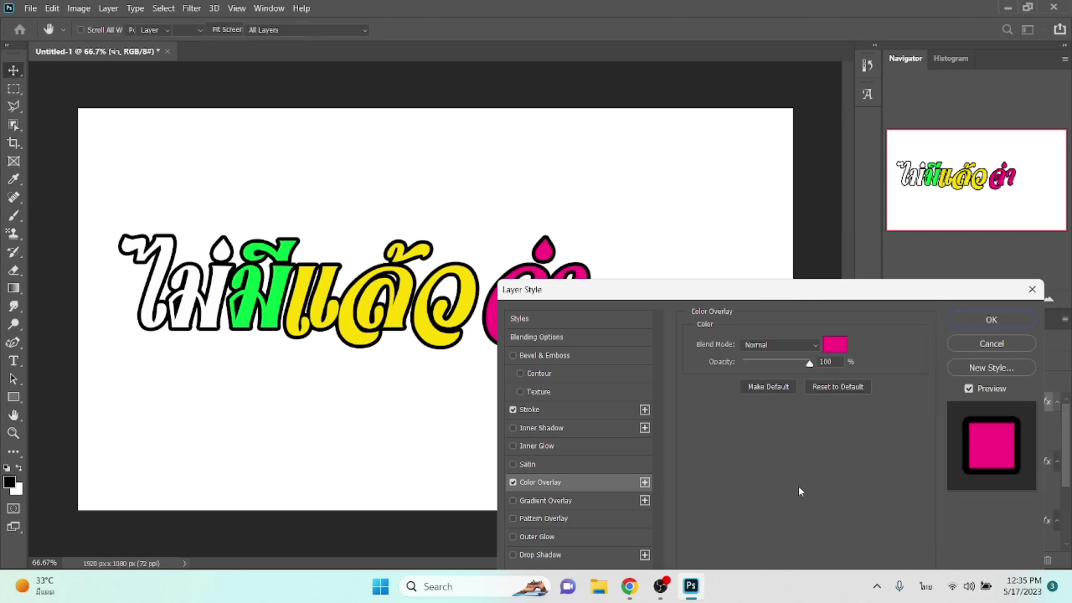
{"action": "key", "text": "Return"}
{"action": "left_click_drag", "start_coordinate": [780, 492], "coordinate": [759, 490]}
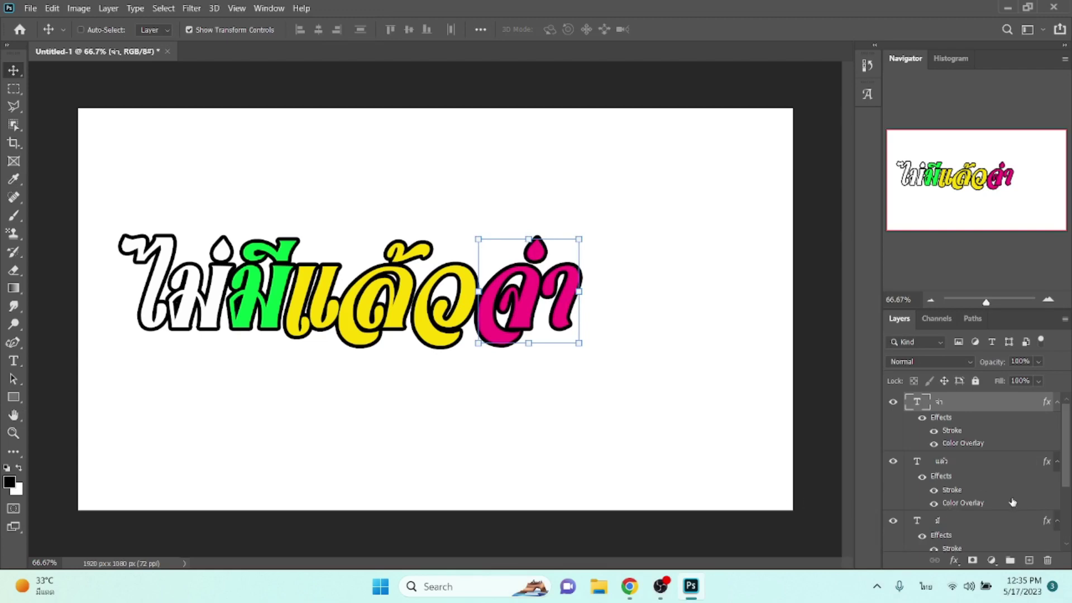
- Duplicate the pink word below the first line and retype it as เอาทิ้ง
{"action": "scroll", "coordinate": [996, 495], "scroll_direction": "down", "scroll_amount": 3}
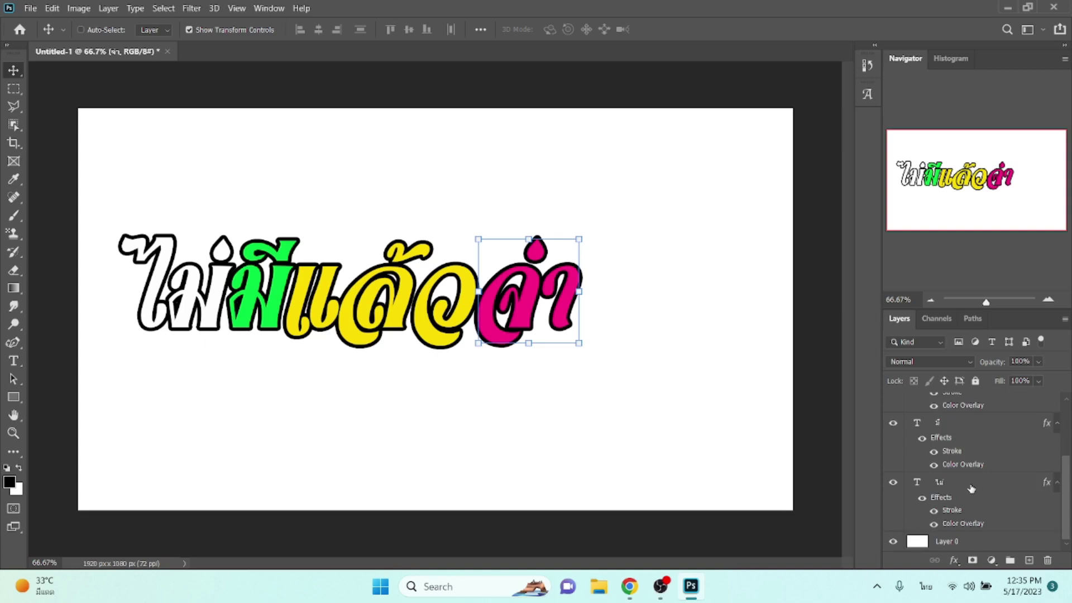
{"action": "scroll", "coordinate": [971, 489], "scroll_direction": "up", "scroll_amount": 3}
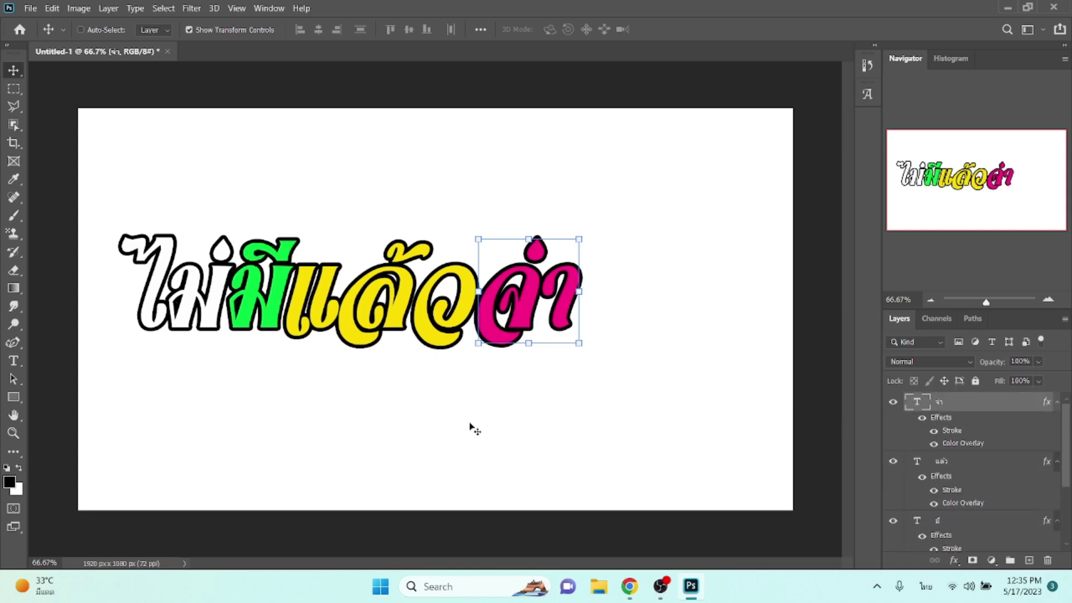
{"action": "left_click_drag", "start_coordinate": [470, 424], "coordinate": [295, 441]}
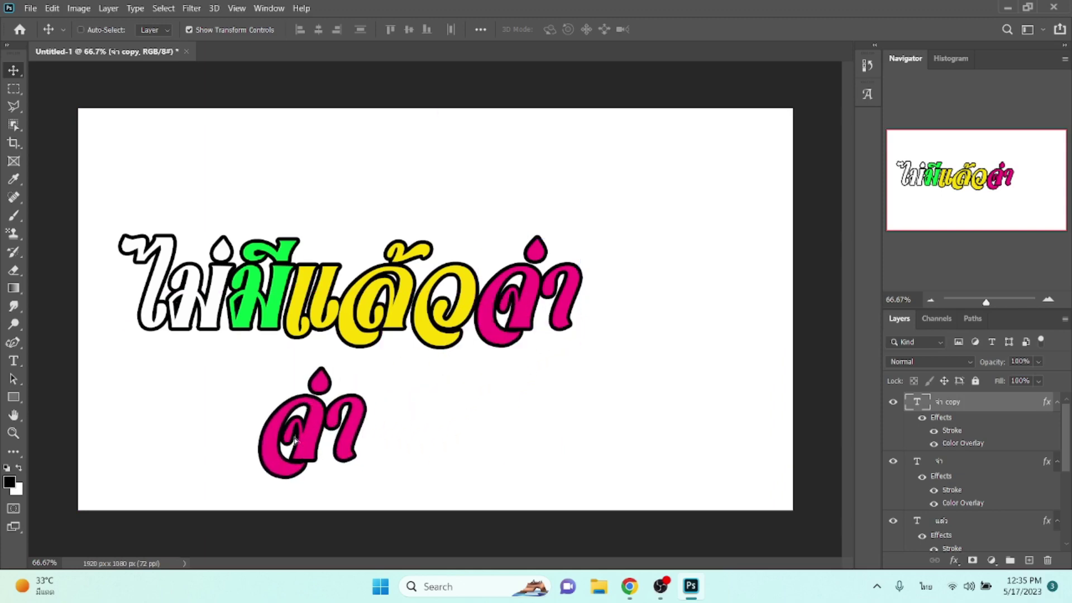
{"action": "key", "text": "t"}
{"action": "double_click", "coordinate": [293, 434]}
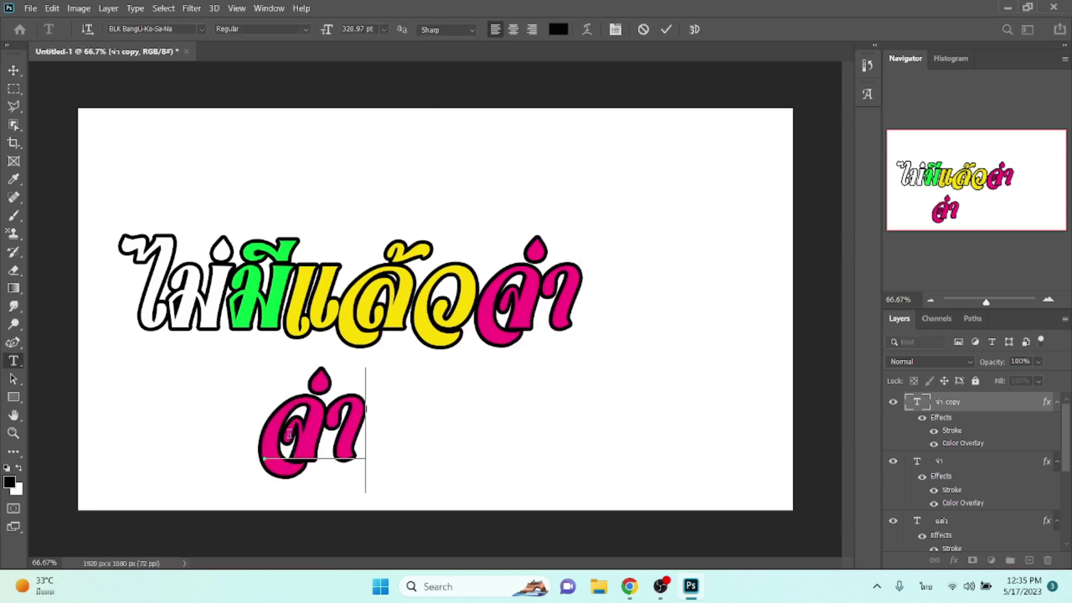
{"action": "type", "text": "เอาที้ง"}
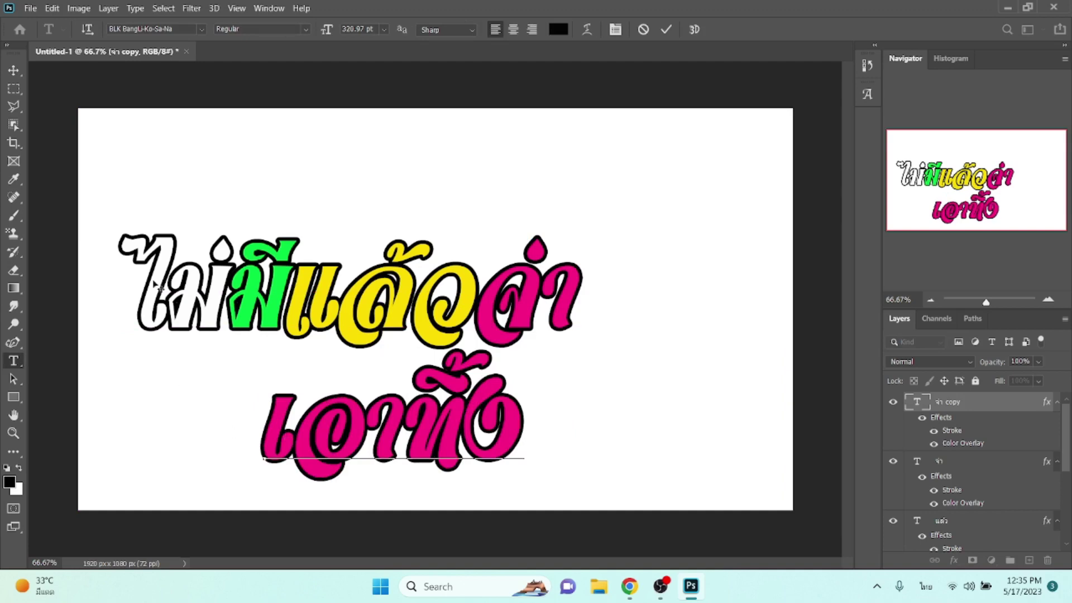
{"action": "left_click", "coordinate": [14, 71]}
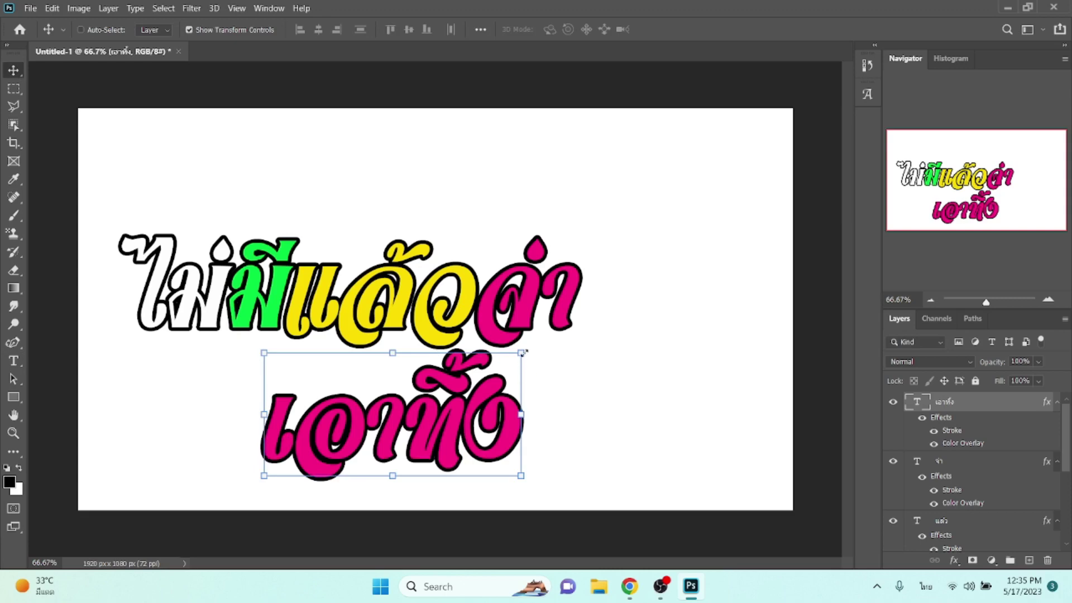
- Scale เอาทิ้ง to about 82% and move it under ไม่มี
{"action": "left_click_drag", "start_coordinate": [509, 356], "coordinate": [475, 373]}
{"action": "left_click_drag", "start_coordinate": [417, 440], "coordinate": [307, 402]}
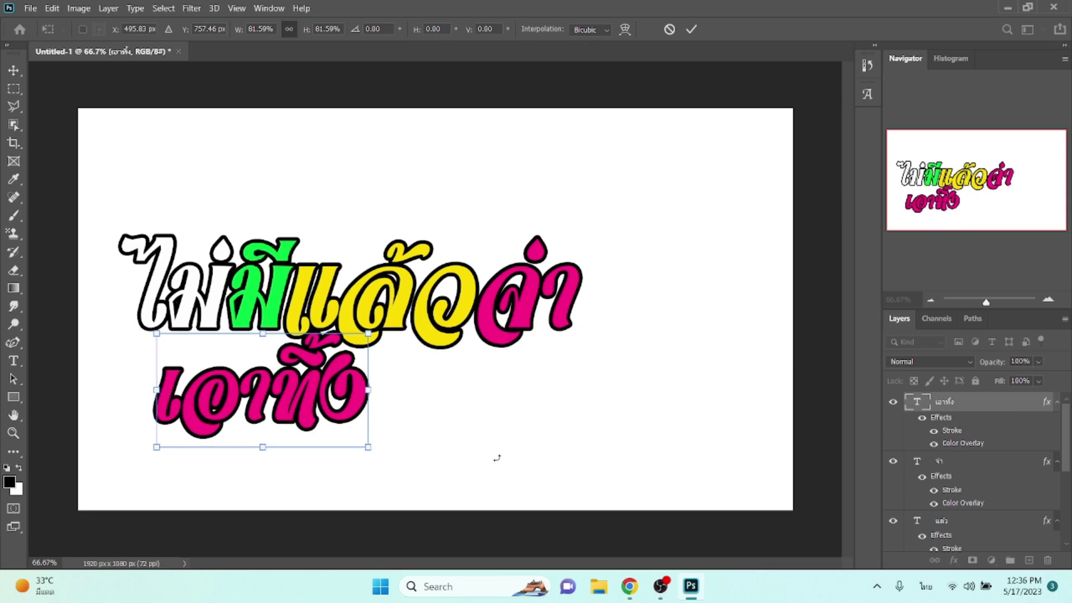
{"action": "key", "text": "Return"}
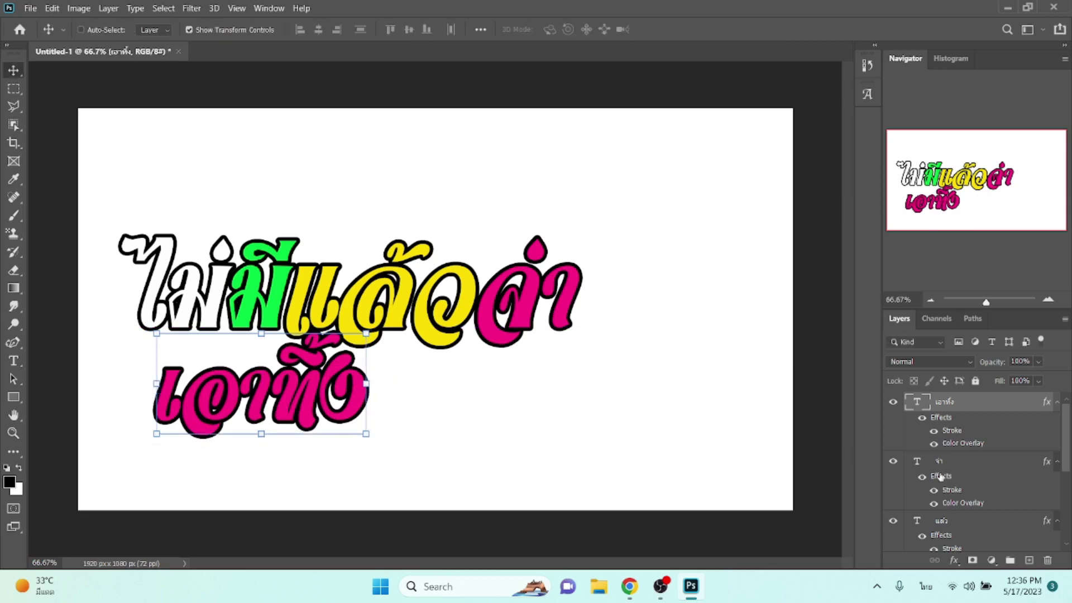
- Eyedrop the first line's yellow #fcdc01 into เอาทิ้ง's Color Overlay
{"action": "left_click", "coordinate": [952, 559]}
{"action": "left_click", "coordinate": [970, 507]}
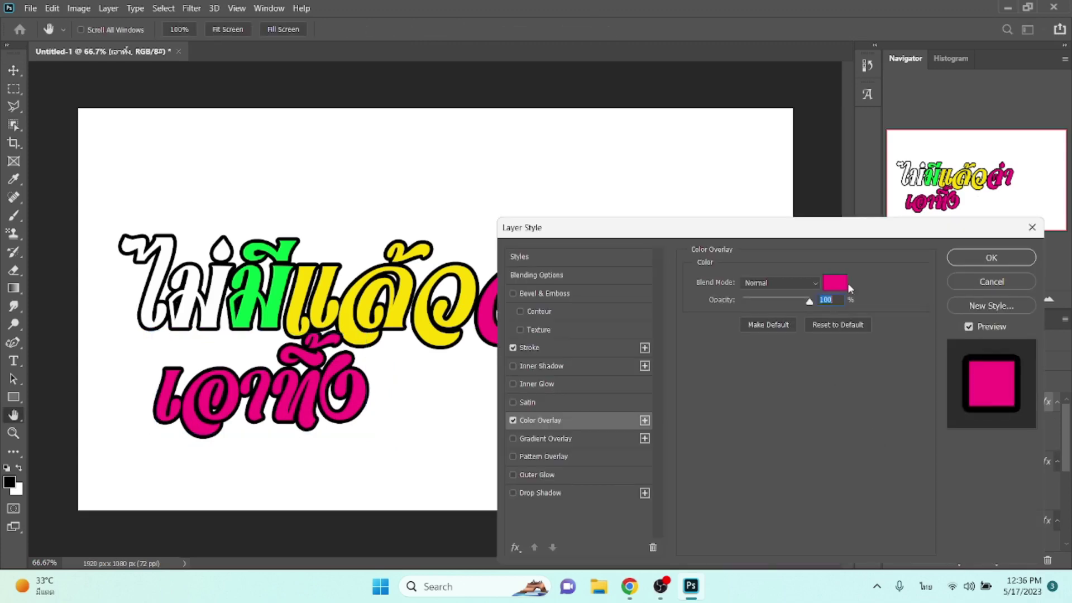
{"action": "left_click", "coordinate": [837, 283]}
{"action": "left_click", "coordinate": [430, 320]}
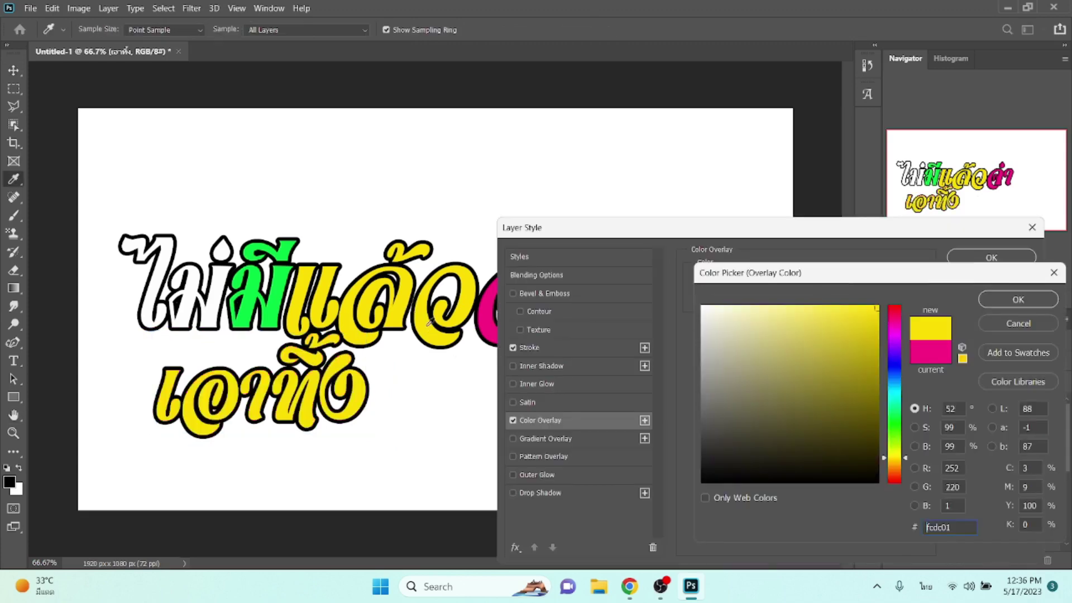
{"action": "key", "text": "Return"}
{"action": "key", "text": "Return"}
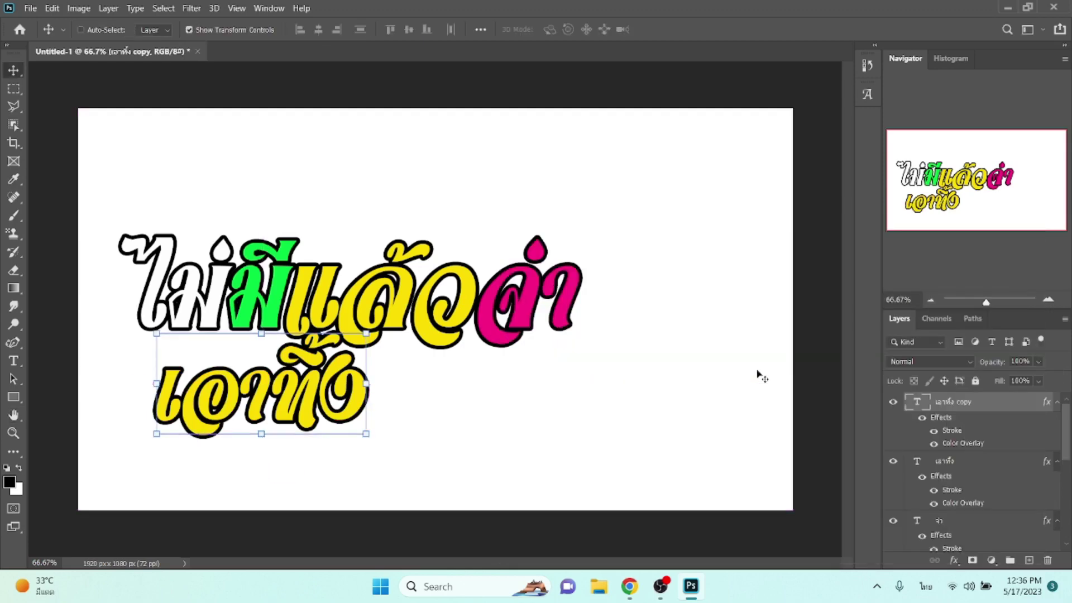
- Duplicate เอาทิ้ง to its right and retype the copy as หมดแล้ว
{"action": "left_click_drag", "start_coordinate": [311, 391], "coordinate": [527, 427]}
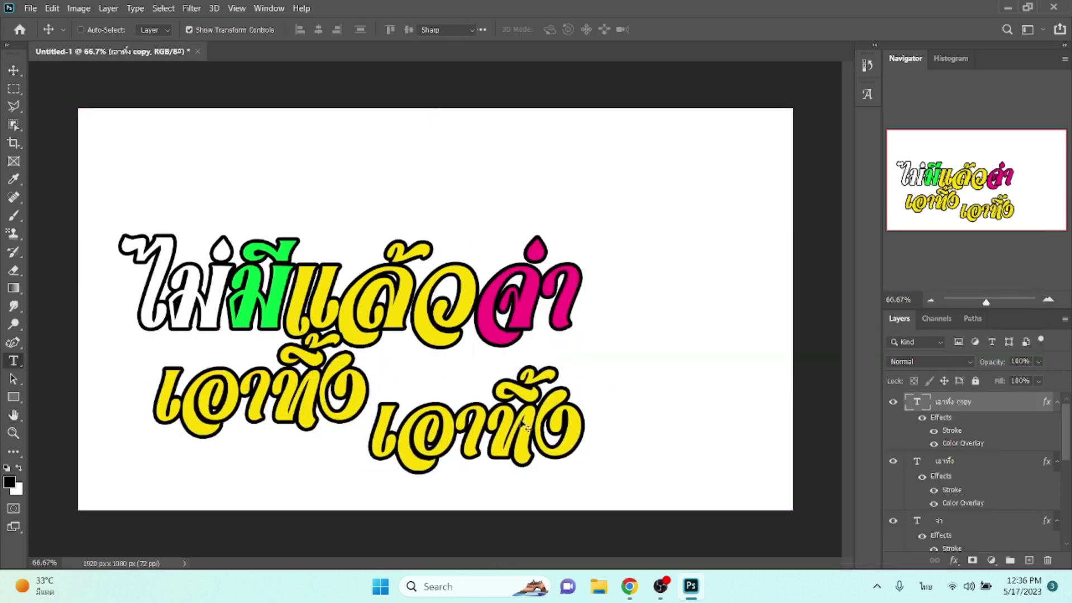
{"action": "double_click", "coordinate": [522, 420]}
{"action": "type", "text": "หม"}
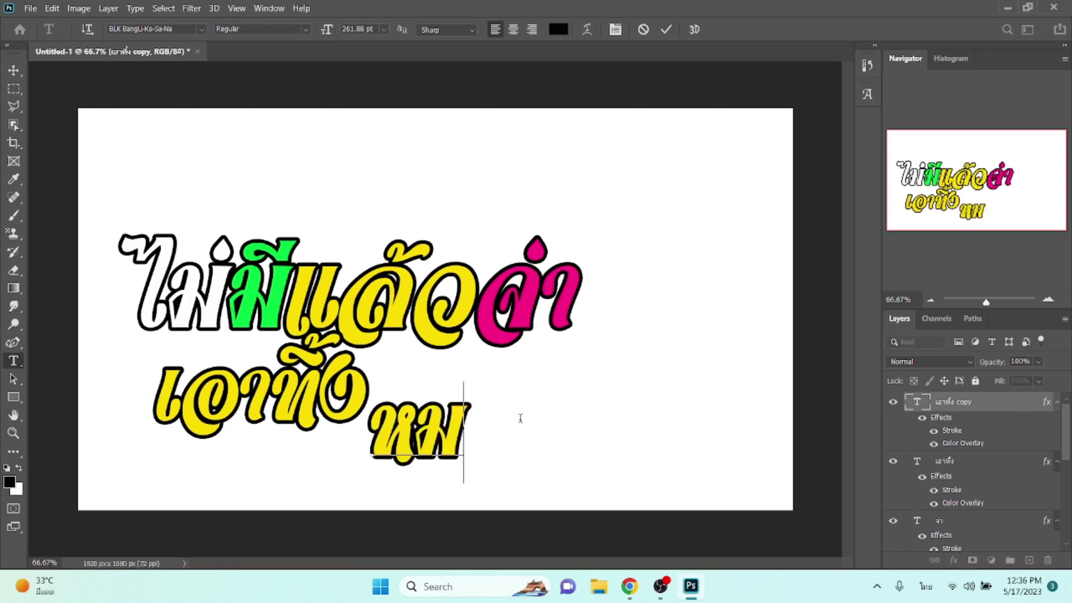
{"action": "type", "text": "ดแล้"}
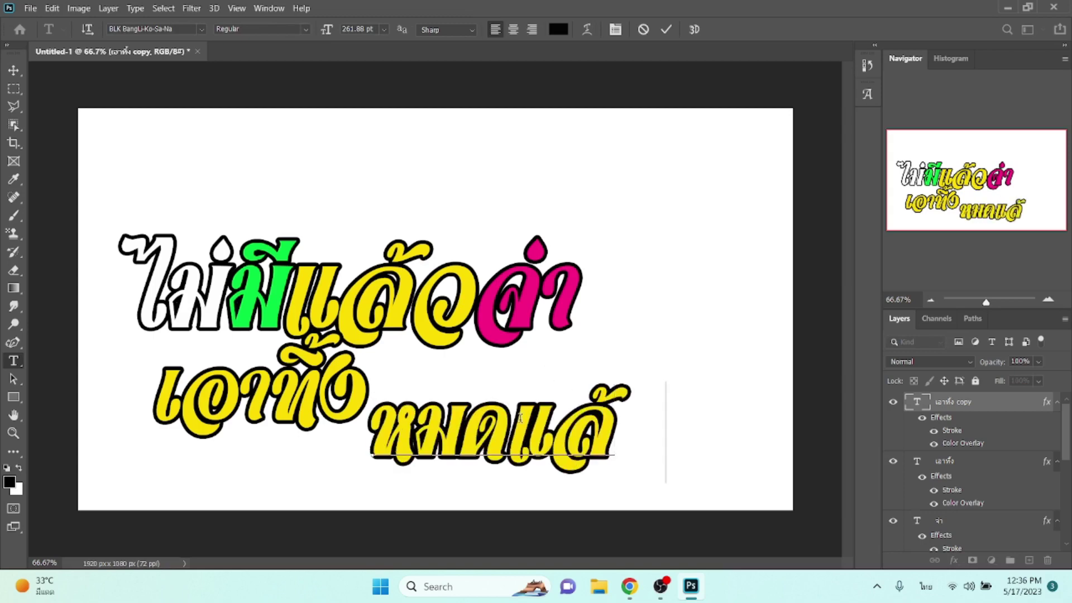
{"action": "type", "text": "ว"}
{"action": "left_click", "coordinate": [14, 71]}
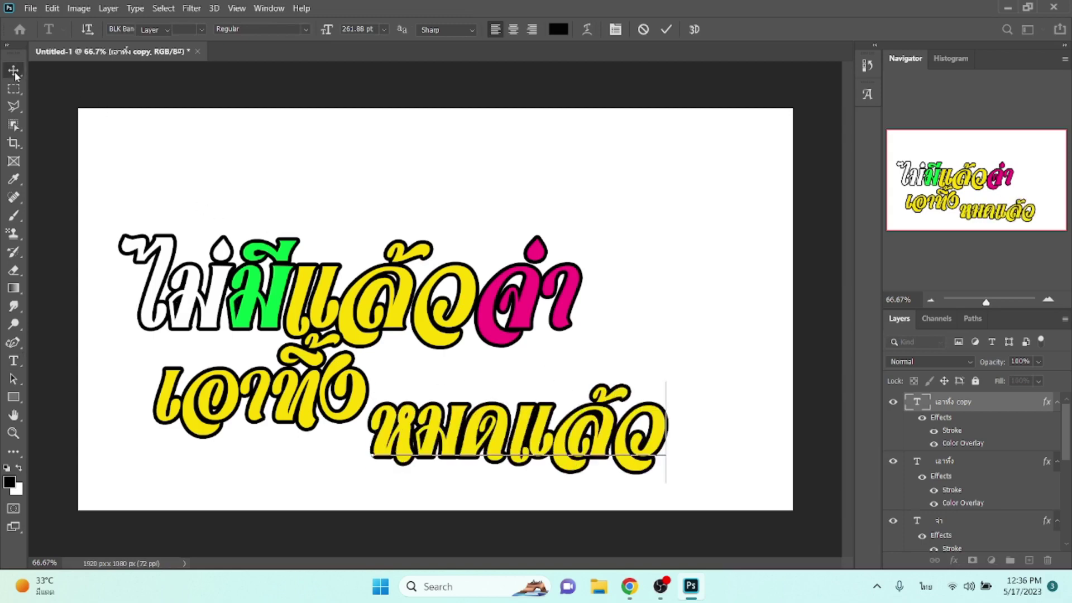
{"action": "left_click", "coordinate": [954, 560]}
- Set หมดแล้ว's overlay to red #fc0119 and raise it level with เอาทิ้ง
{"action": "left_click", "coordinate": [966, 505]}
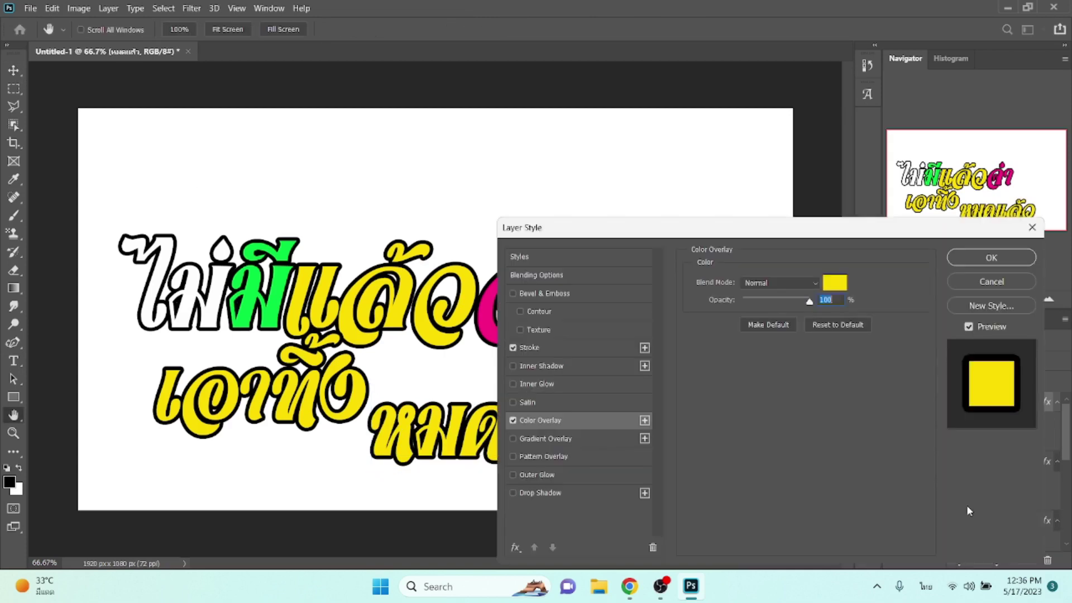
{"action": "left_click", "coordinate": [825, 286]}
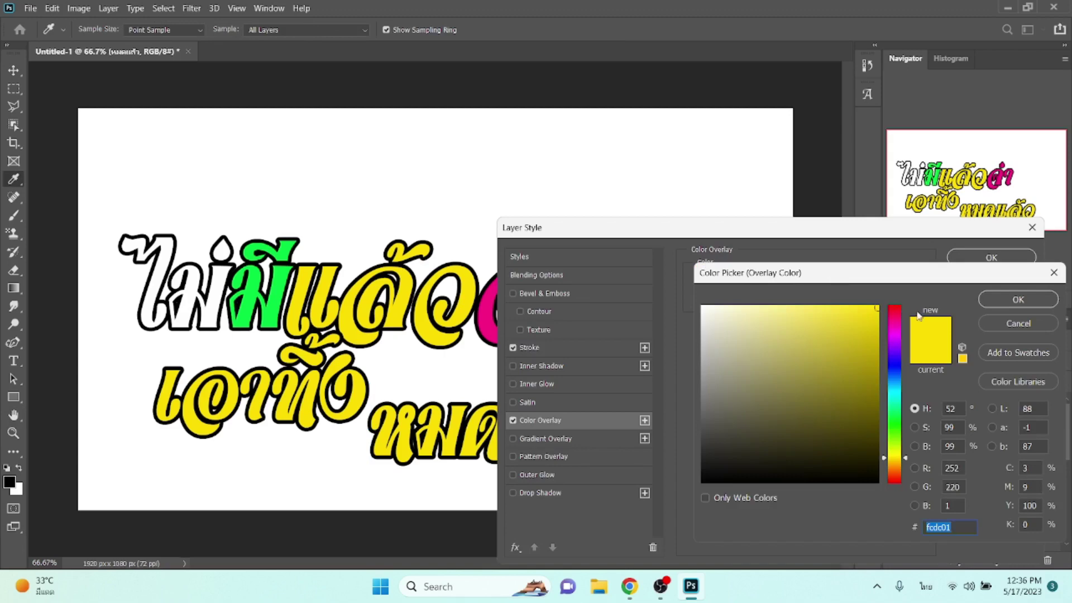
{"action": "left_click", "coordinate": [895, 311]}
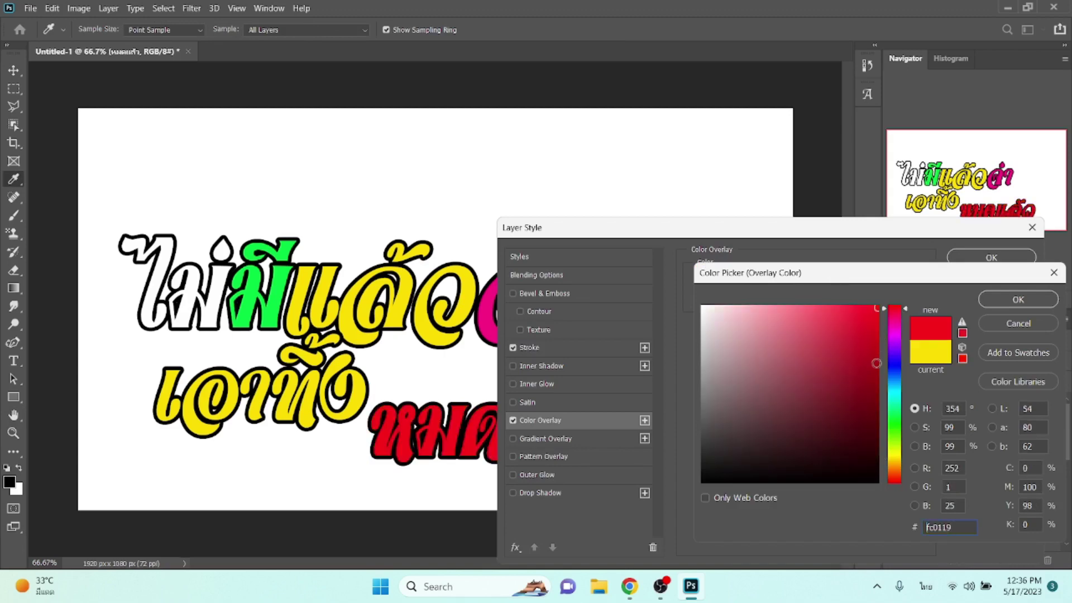
{"action": "key", "text": "Return"}
{"action": "key", "text": "Return"}
{"action": "key", "text": "v"}
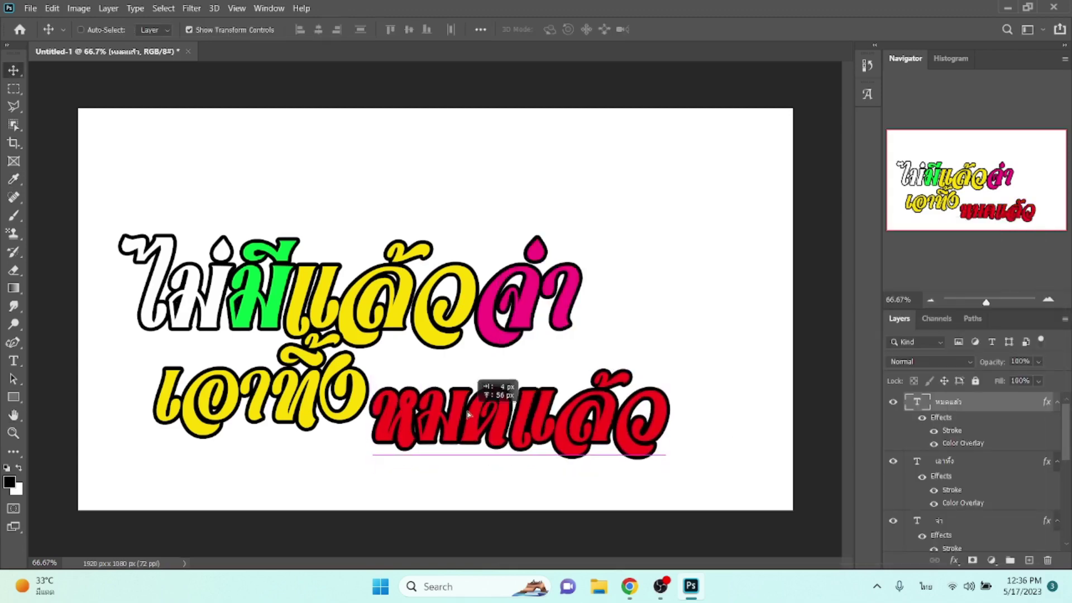
{"action": "left_click_drag", "start_coordinate": [467, 439], "coordinate": [466, 401]}
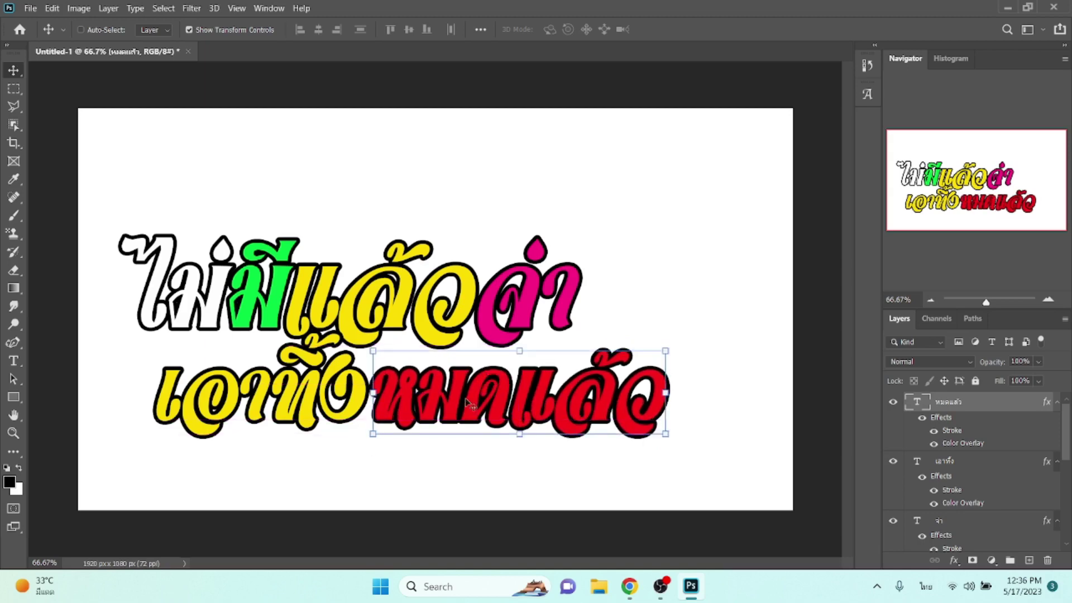
- Shift both second-line words left so they sit under the first line
{"action": "left_click", "coordinate": [973, 467], "text": "shift"}
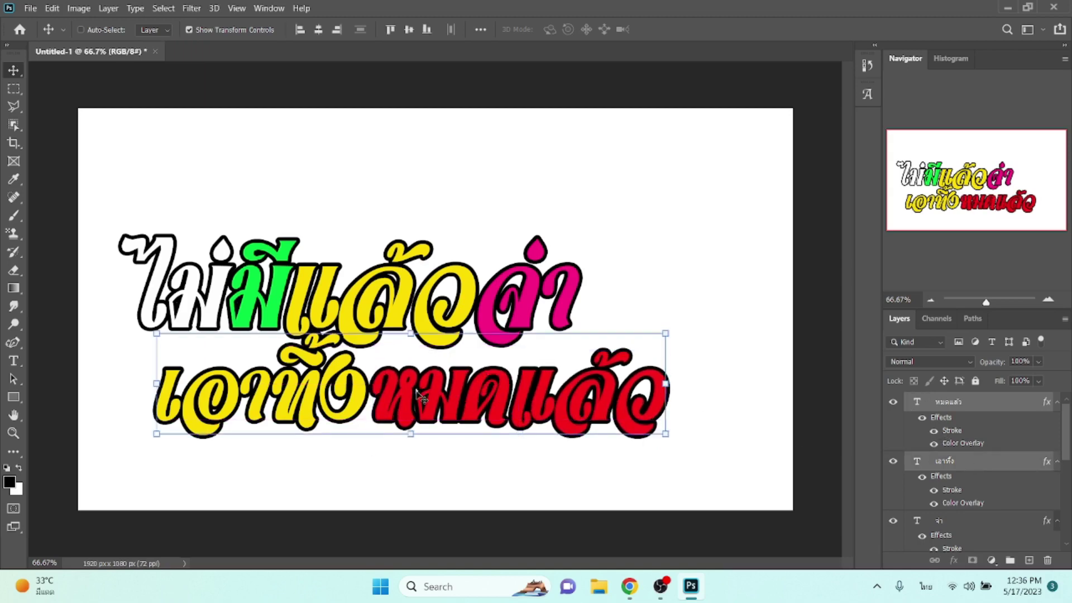
{"action": "left_click_drag", "start_coordinate": [419, 397], "coordinate": [353, 389]}
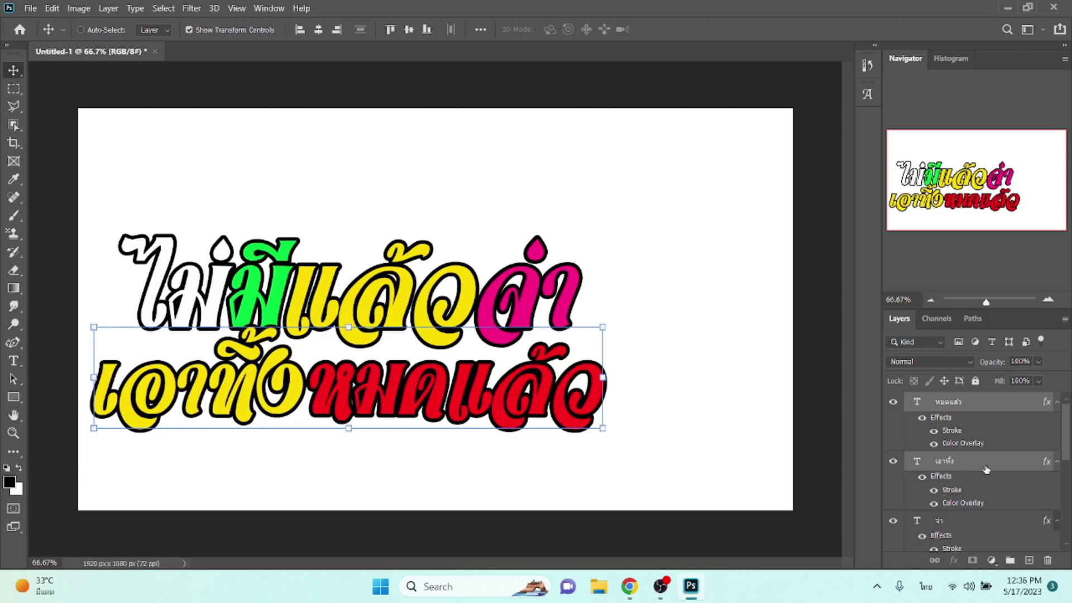
{"action": "left_click", "coordinate": [987, 409]}
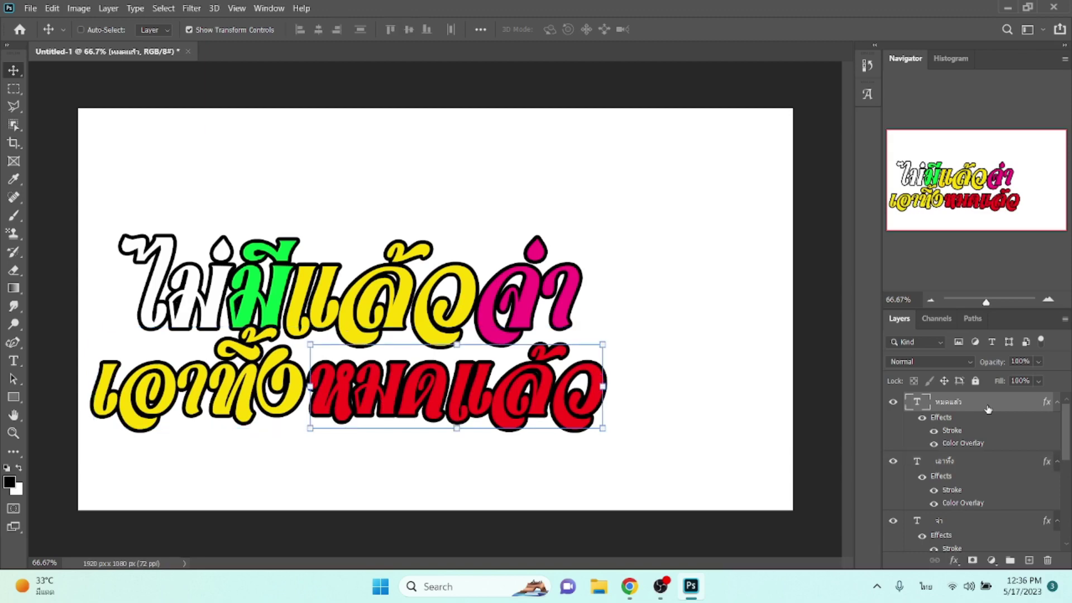
{"action": "scroll", "coordinate": [988, 413], "scroll_direction": "down", "scroll_amount": 4}
{"action": "scroll", "coordinate": [986, 425], "scroll_direction": "down", "scroll_amount": 1}
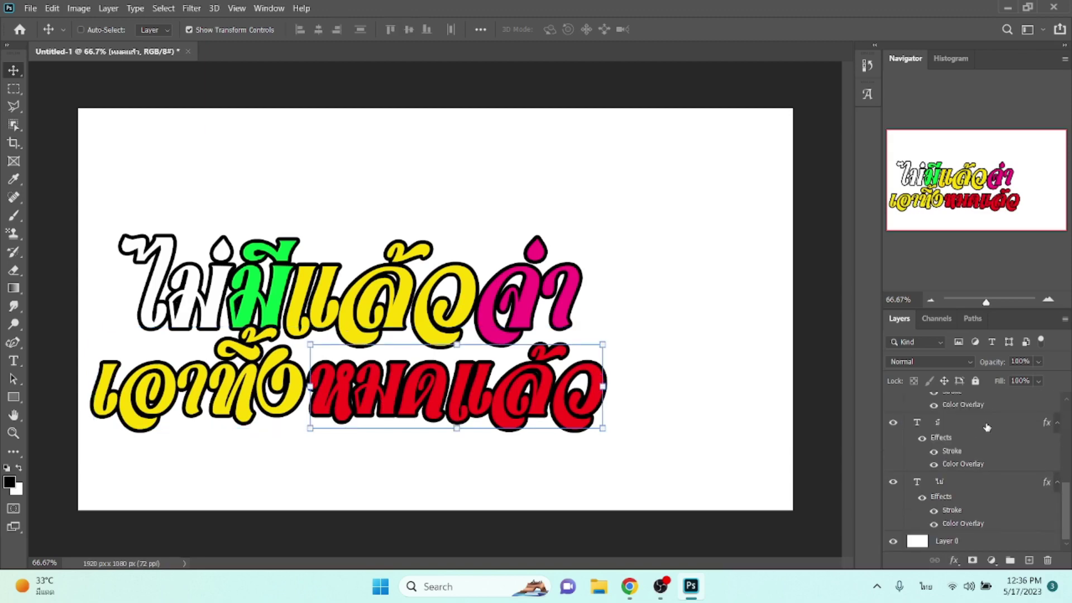
- Duplicate all text layers and nudge the copies slightly down
{"action": "left_click", "coordinate": [964, 489], "text": "shift"}
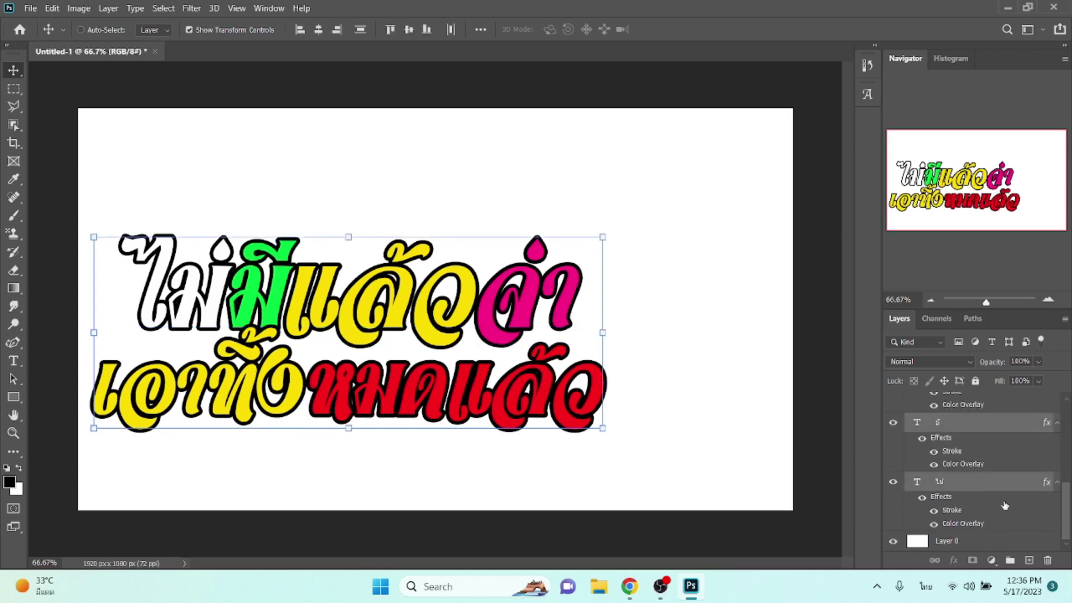
{"action": "key", "text": "ctrl+j"}
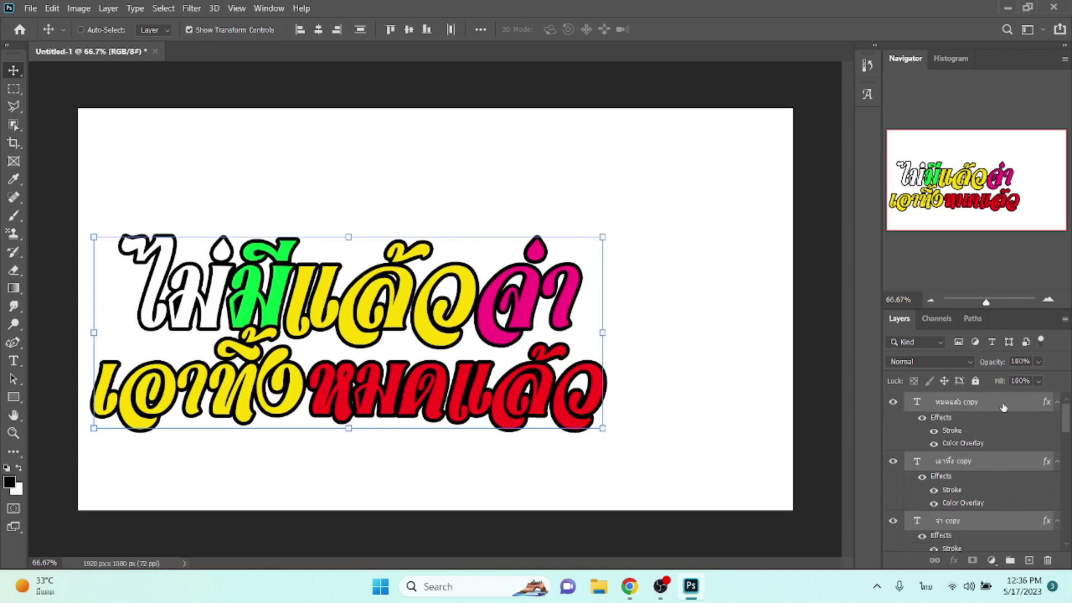
{"action": "scroll", "coordinate": [993, 530], "scroll_direction": "down", "scroll_amount": 1}
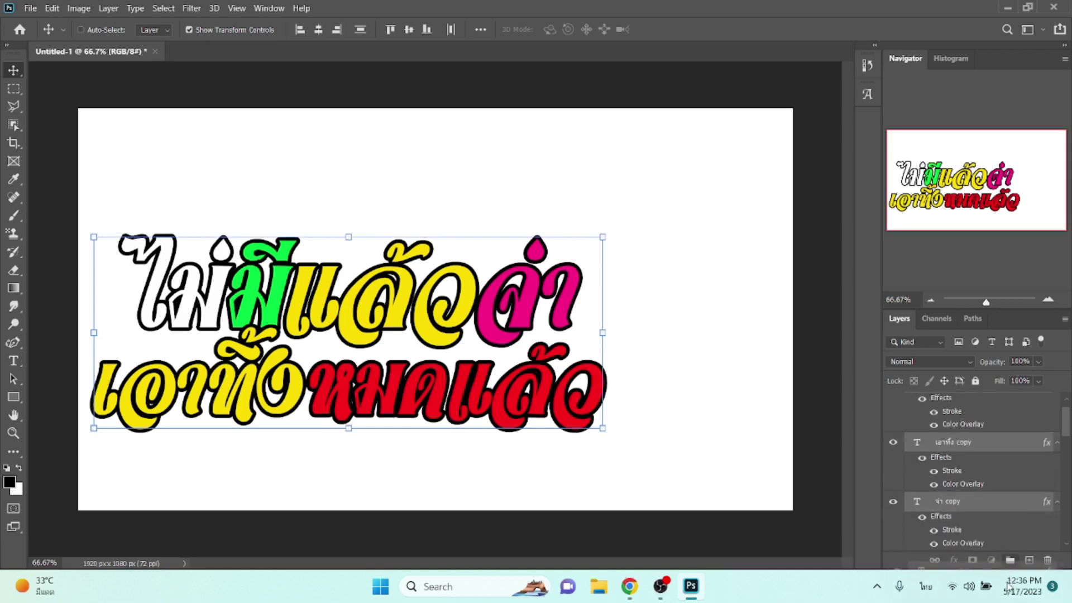
{"action": "left_click_drag", "start_coordinate": [1007, 587], "coordinate": [1002, 597]}
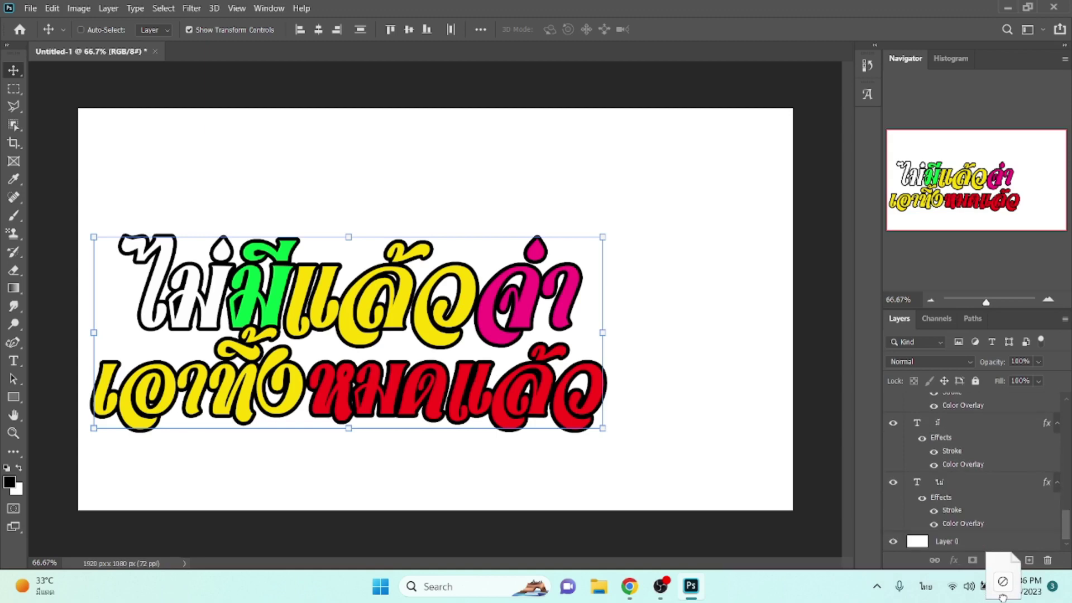
{"action": "left_click_drag", "start_coordinate": [1002, 598], "coordinate": [996, 540]}
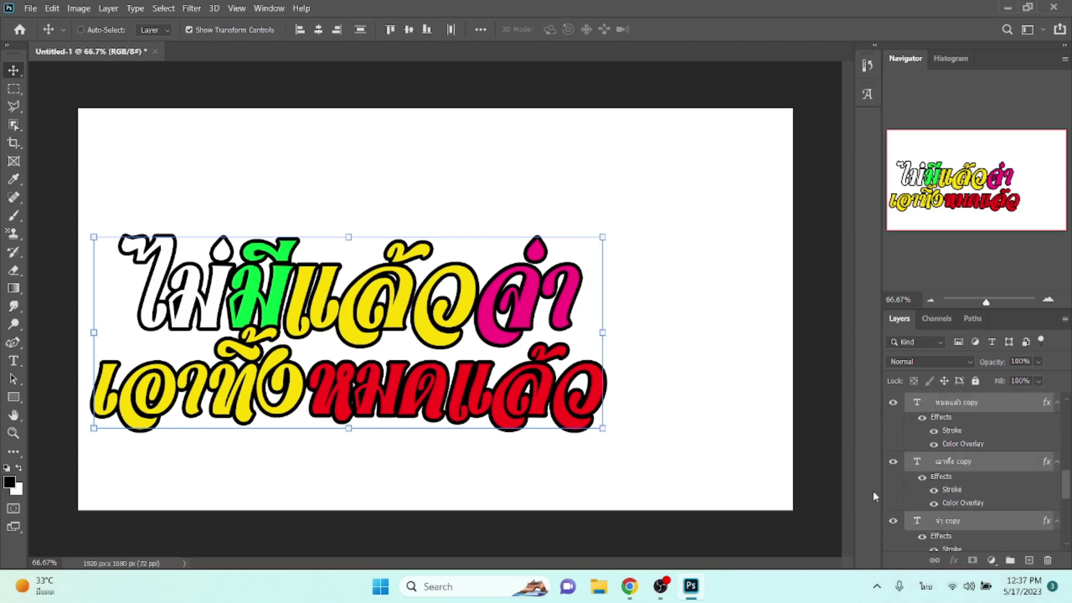
{"action": "key", "text": "Down"}
{"action": "key", "text": "Down"}
{"action": "key", "text": "Down"}
{"action": "key", "text": "Down"}
{"action": "key", "text": "Down"}
{"action": "key", "text": "Down"}
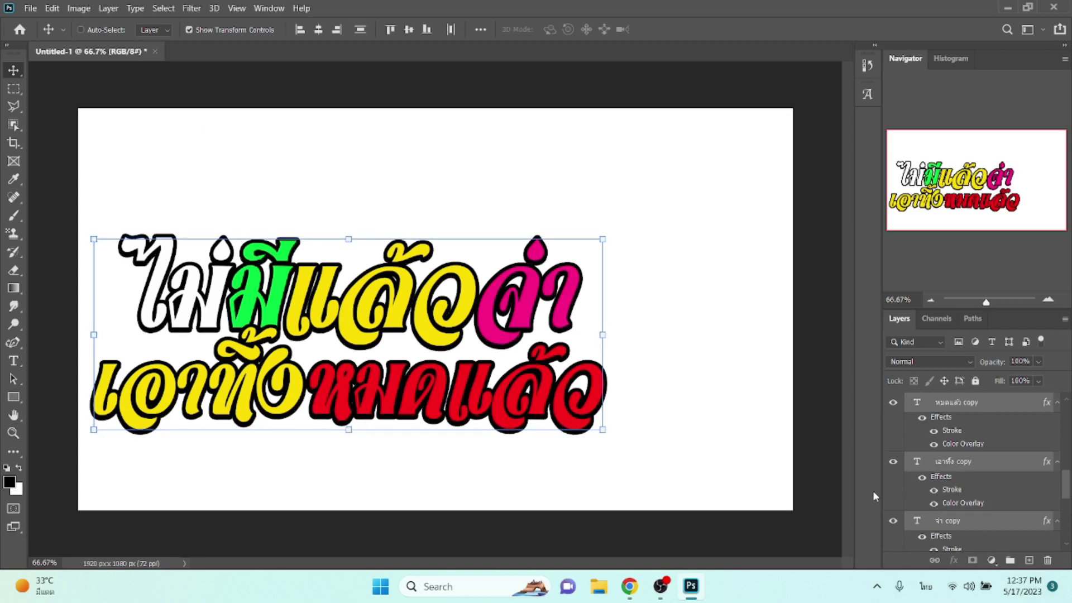
{"action": "key", "text": "Down"}
{"action": "key", "text": "Down"}
{"action": "key", "text": "Down"}
{"action": "key", "text": "Down"}
{"action": "key", "text": "Down"}
{"action": "key", "text": "Down"}
{"action": "key", "text": "Down"}
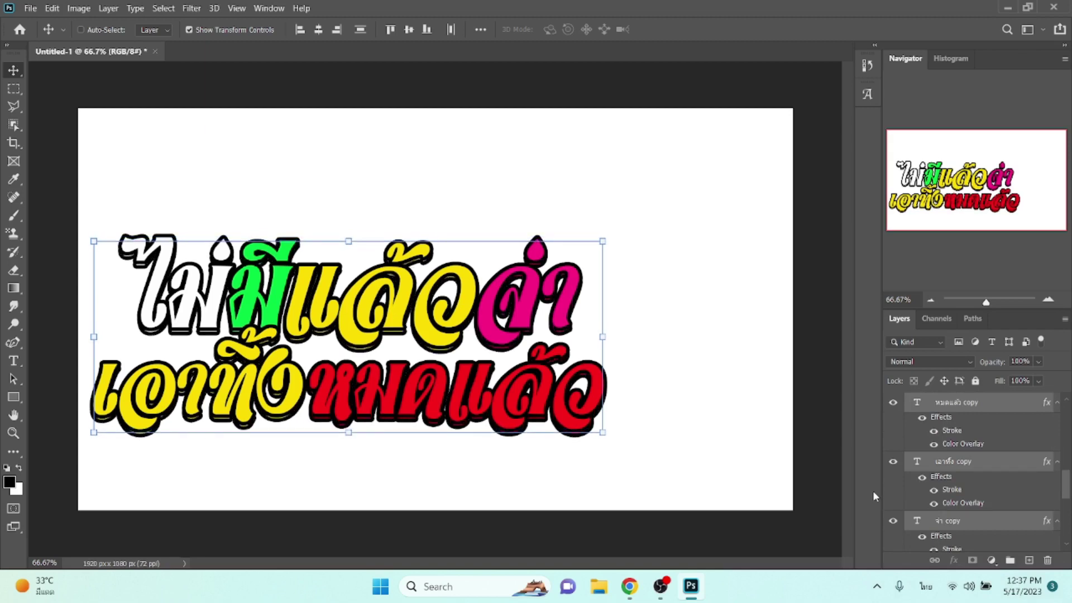
- Nudge the shadow text copies two steps right and hide Color Overlay on the ไม่ and มี copies
{"action": "key", "text": "Right"}
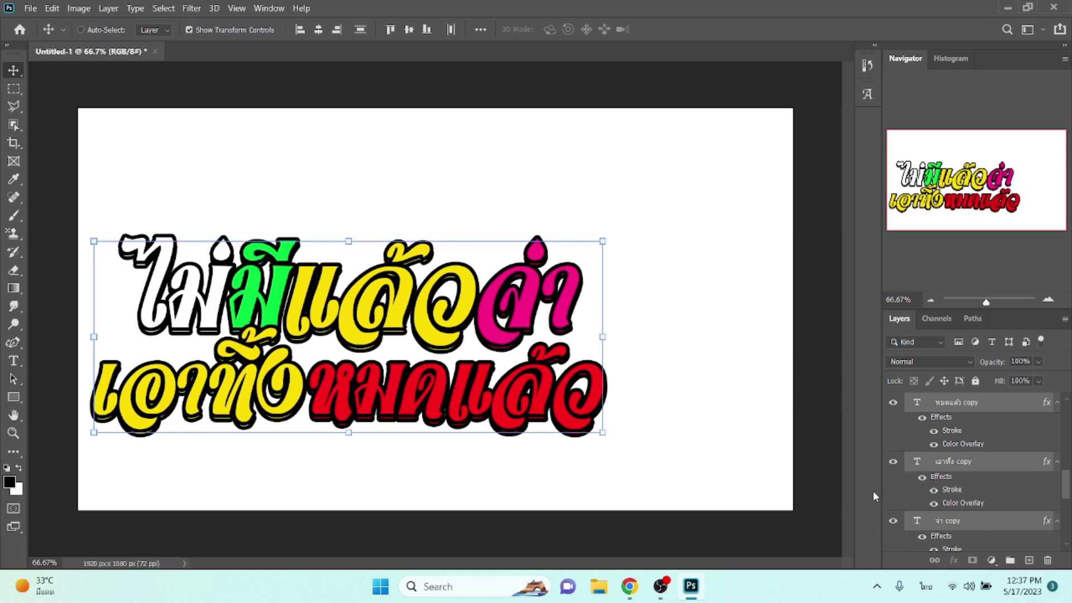
{"action": "key", "text": "Right"}
{"action": "key", "text": "Right"}
{"action": "key", "text": "Right"}
{"action": "key", "text": "Right"}
{"action": "key", "text": "Right"}
{"action": "key", "text": "Right"}
{"action": "key", "text": "Right"}
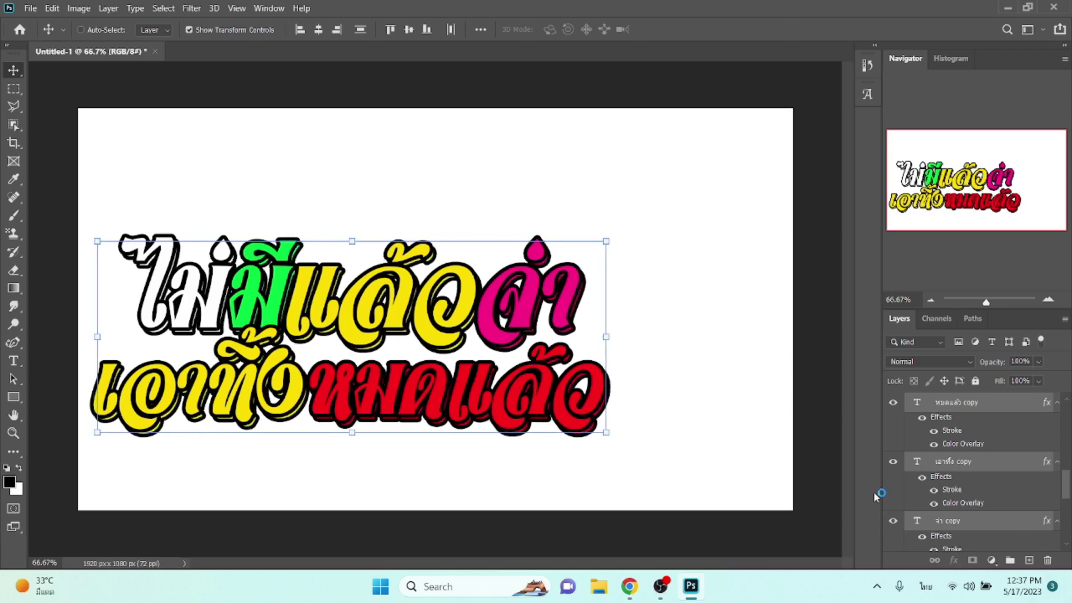
{"action": "scroll", "coordinate": [975, 480], "scroll_direction": "down", "scroll_amount": 5}
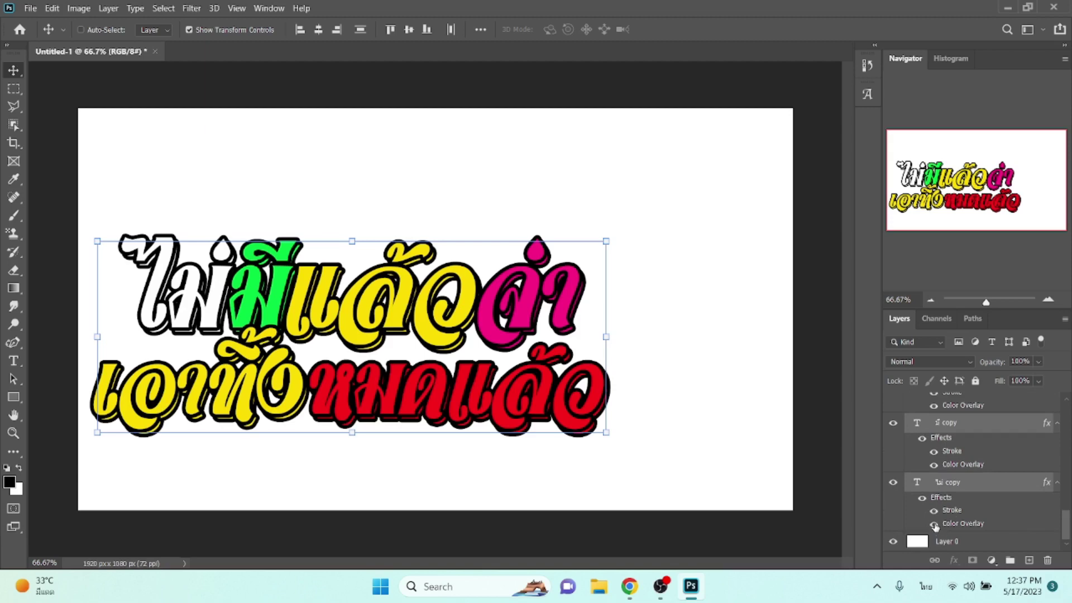
{"action": "left_click", "coordinate": [933, 525]}
{"action": "left_click", "coordinate": [934, 466]}
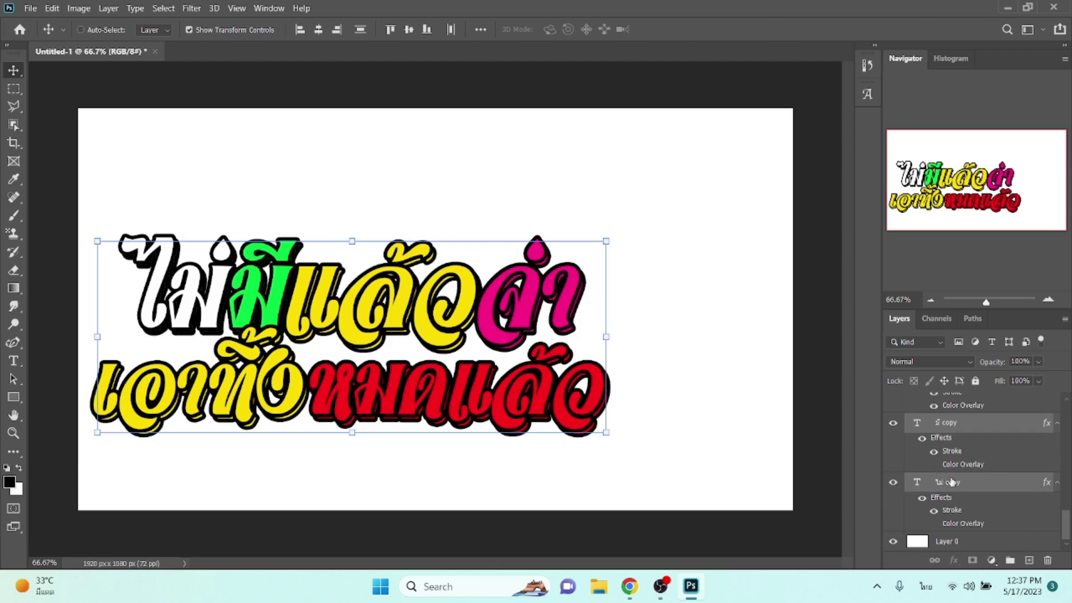
- Hide the Color Overlay effect on the จ่า and เอาทั้ง copy layers
{"action": "scroll", "coordinate": [932, 467], "scroll_direction": "up", "scroll_amount": 1}
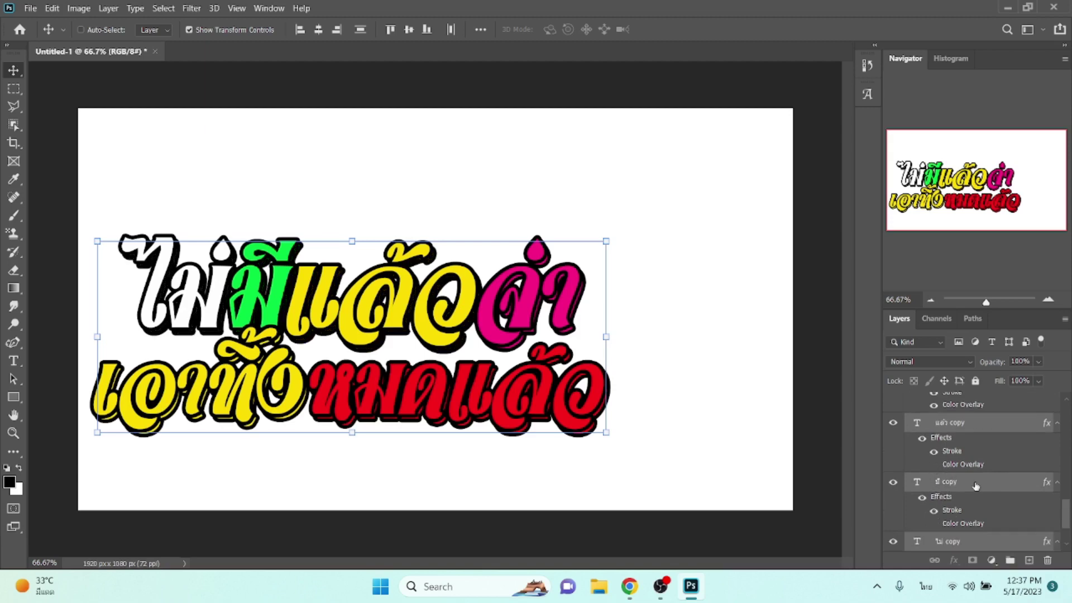
{"action": "scroll", "coordinate": [973, 483], "scroll_direction": "up", "scroll_amount": 1}
{"action": "left_click", "coordinate": [934, 466]}
{"action": "scroll", "coordinate": [936, 467], "scroll_direction": "up", "scroll_amount": 1}
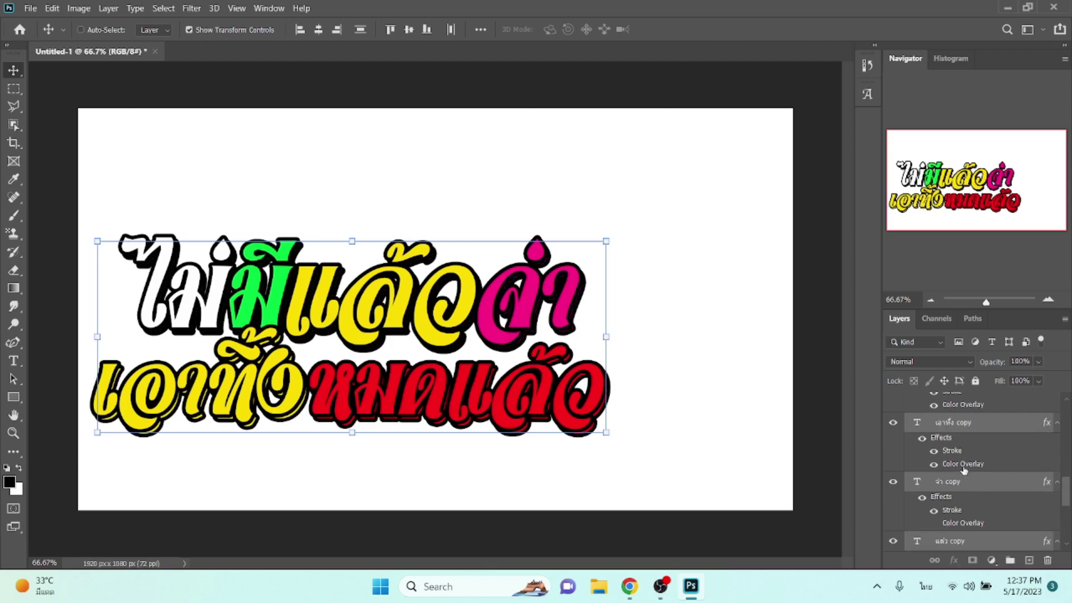
{"action": "left_click", "coordinate": [934, 464]}
{"action": "scroll", "coordinate": [935, 467], "scroll_direction": "up", "scroll_amount": 1}
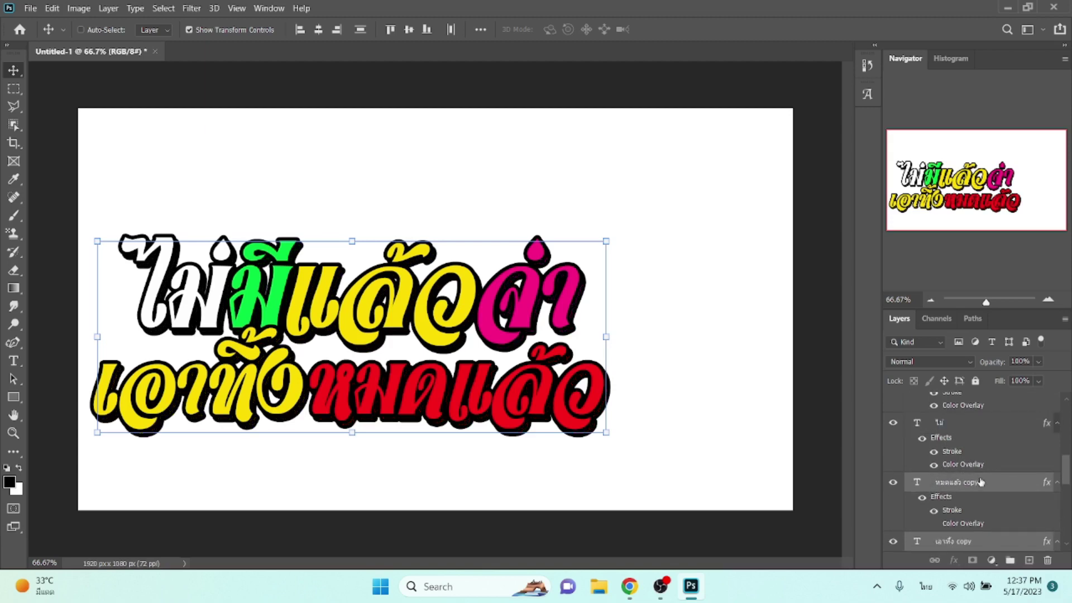
{"action": "scroll", "coordinate": [946, 480], "scroll_direction": "up", "scroll_amount": 1}
{"action": "scroll", "coordinate": [1016, 528], "scroll_direction": "down", "scroll_amount": 3}
{"action": "scroll", "coordinate": [1017, 528], "scroll_direction": "down", "scroll_amount": 2}
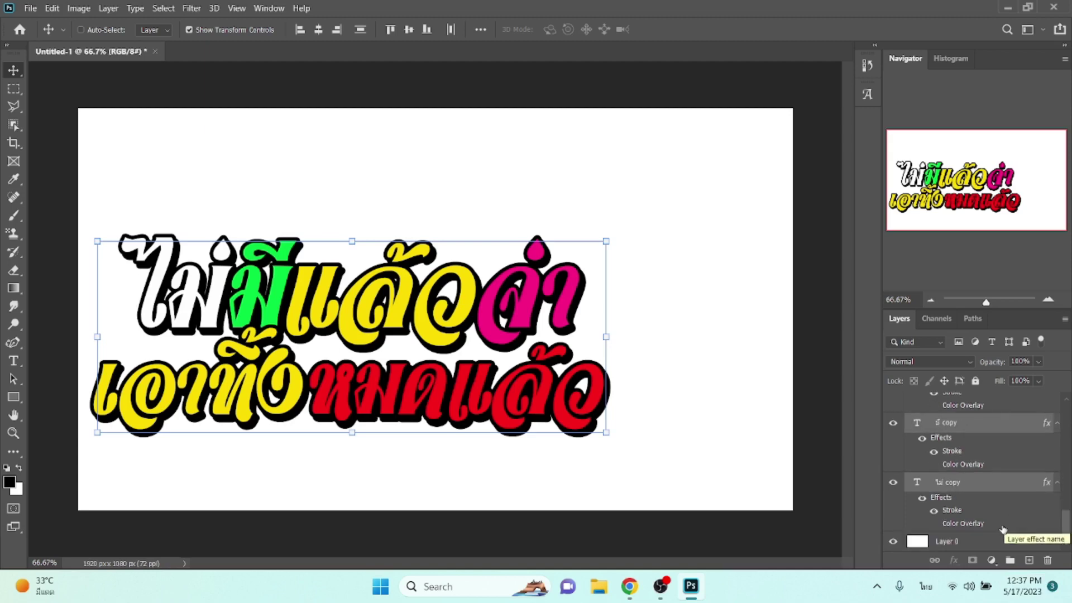
- Select Layer 0 and bring up File Explorer with Win+E
{"action": "left_click", "coordinate": [997, 539]}
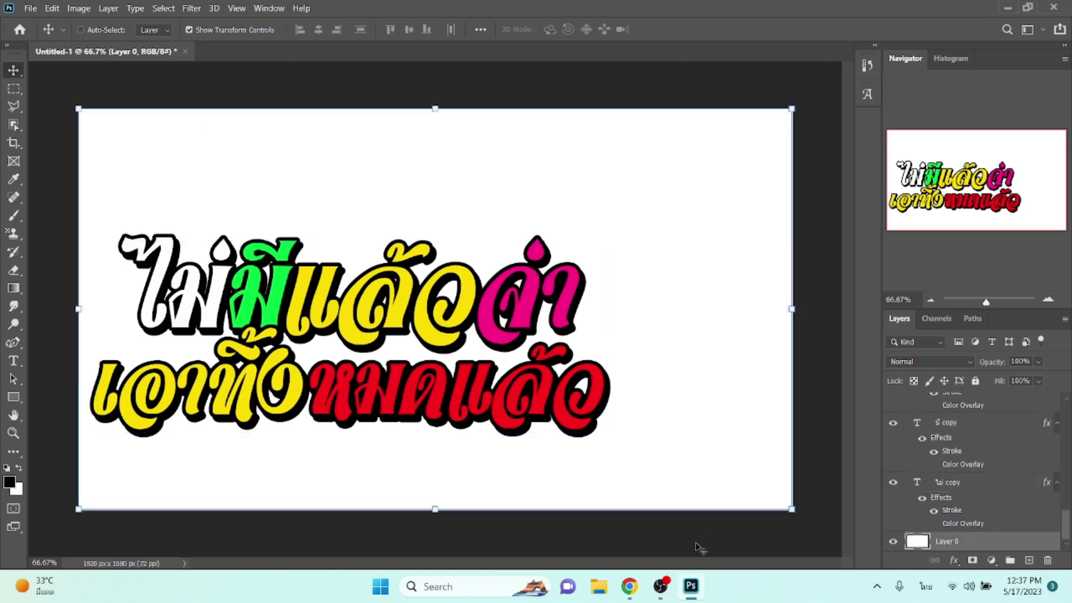
{"action": "left_click", "coordinate": [599, 586]}
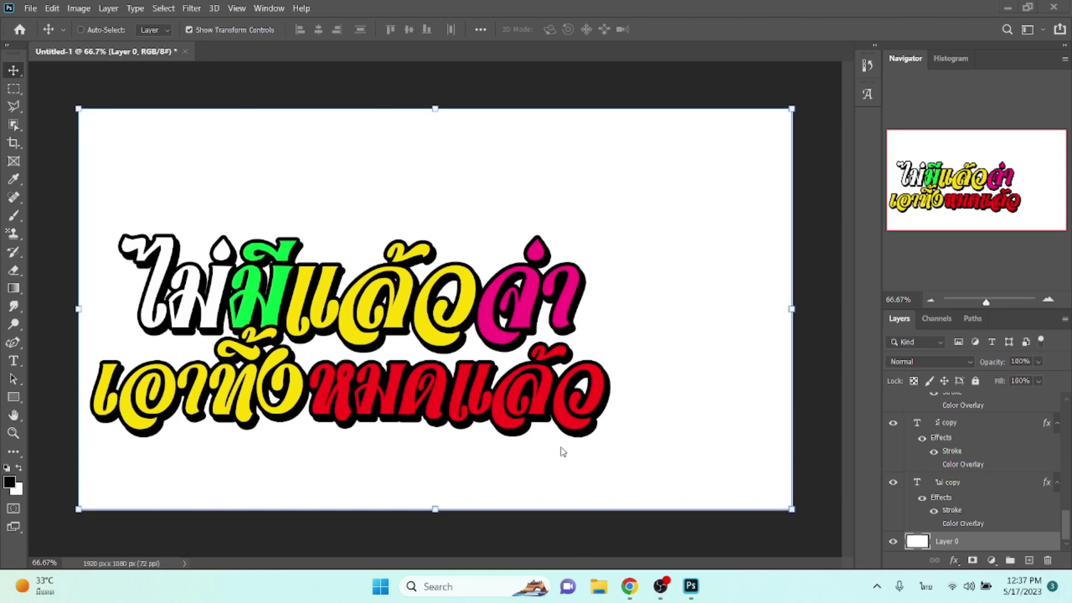
{"action": "key", "text": "super+e"}
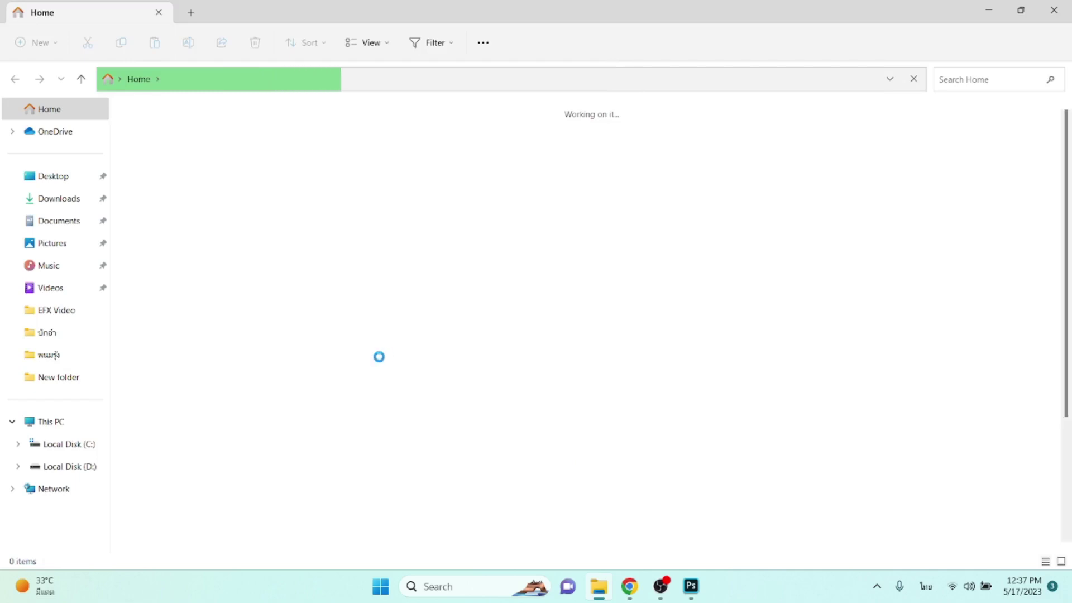
- On Local Disk (D:), open รูปภาพ, the clip-art drafts folder, and drive-download-20210811T072002Z-001
{"action": "left_click", "coordinate": [93, 468]}
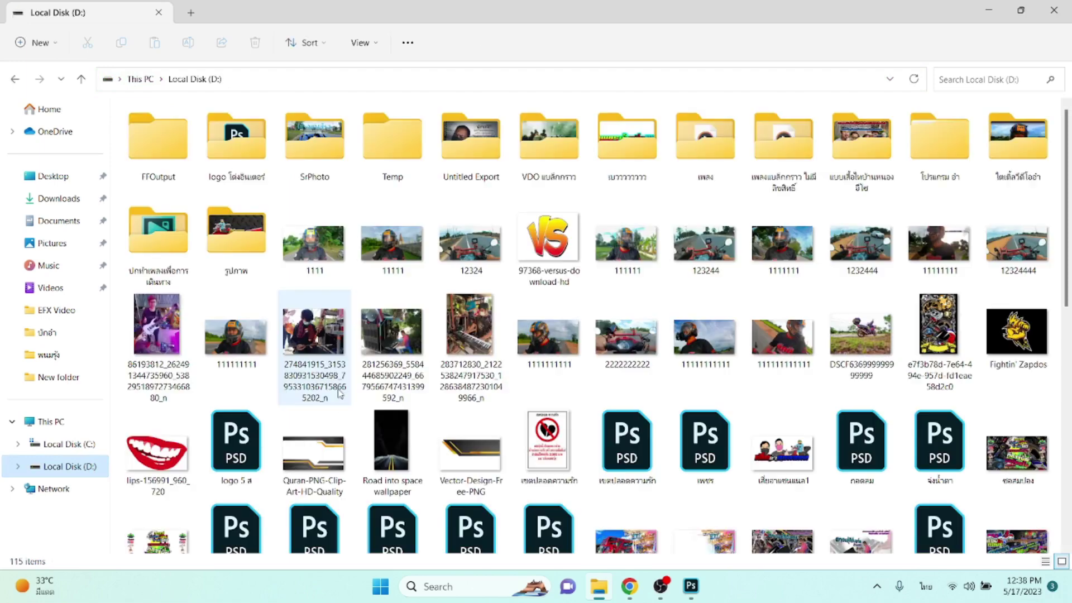
{"action": "left_click", "coordinate": [253, 255]}
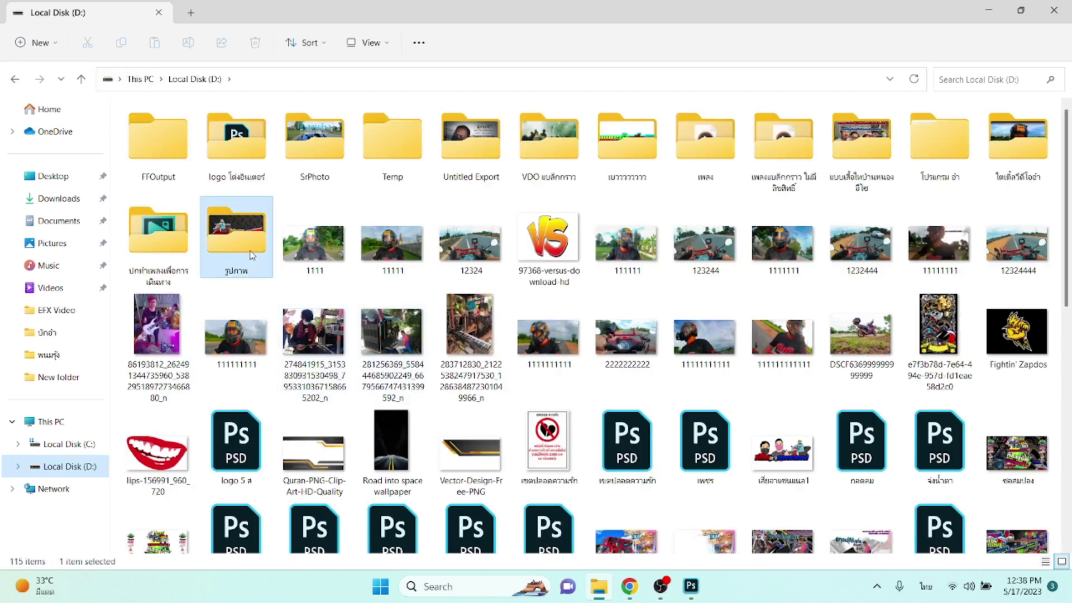
{"action": "double_click", "coordinate": [252, 256]}
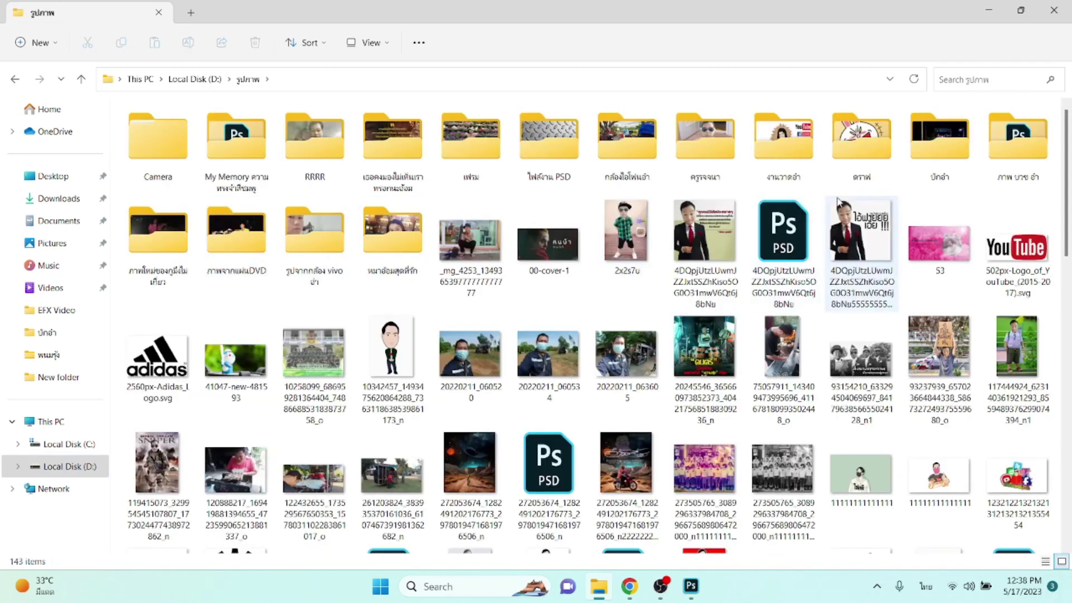
{"action": "double_click", "coordinate": [868, 151]}
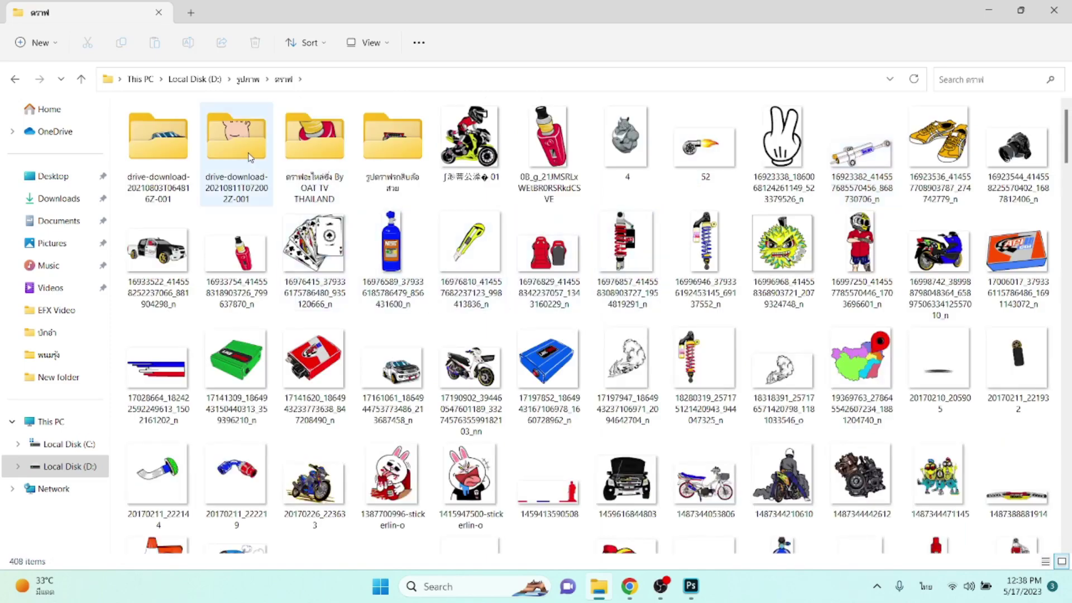
{"action": "left_click", "coordinate": [249, 157]}
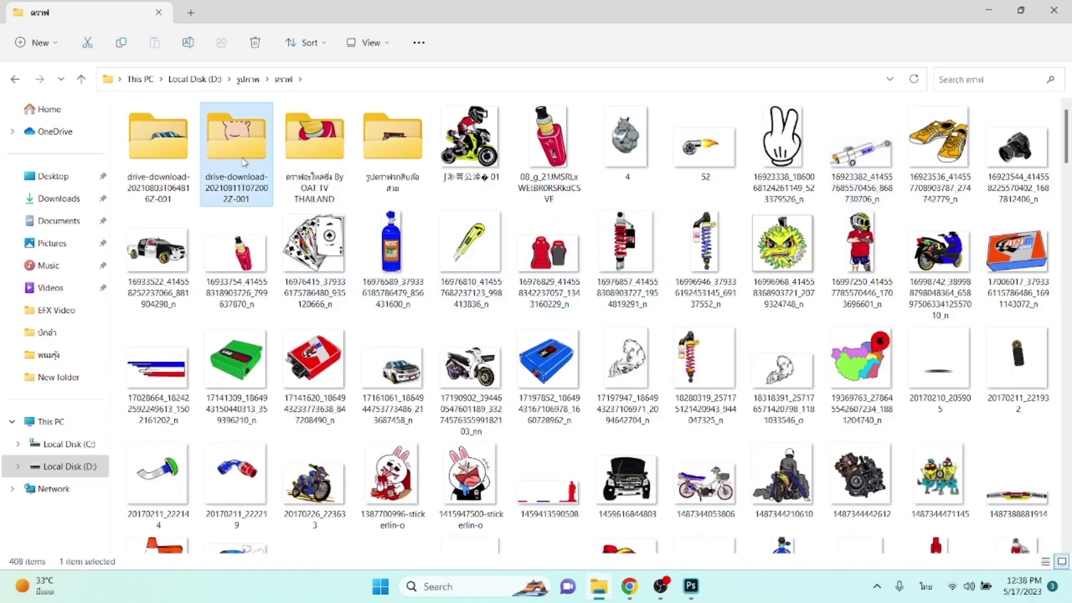
{"action": "double_click", "coordinate": [244, 162]}
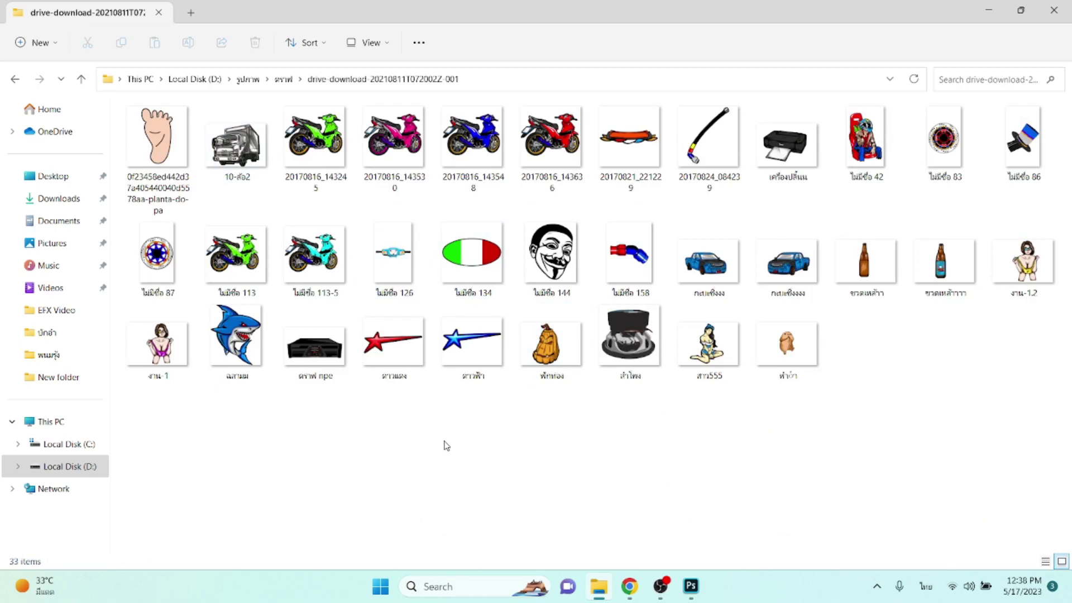
- Switch to drive-download-20210803T064816Z-001, select ตำรวจ1, and return to Photoshop
{"action": "key", "text": "alt+Left"}
{"action": "key", "text": "Left"}
{"action": "key", "text": "Return"}
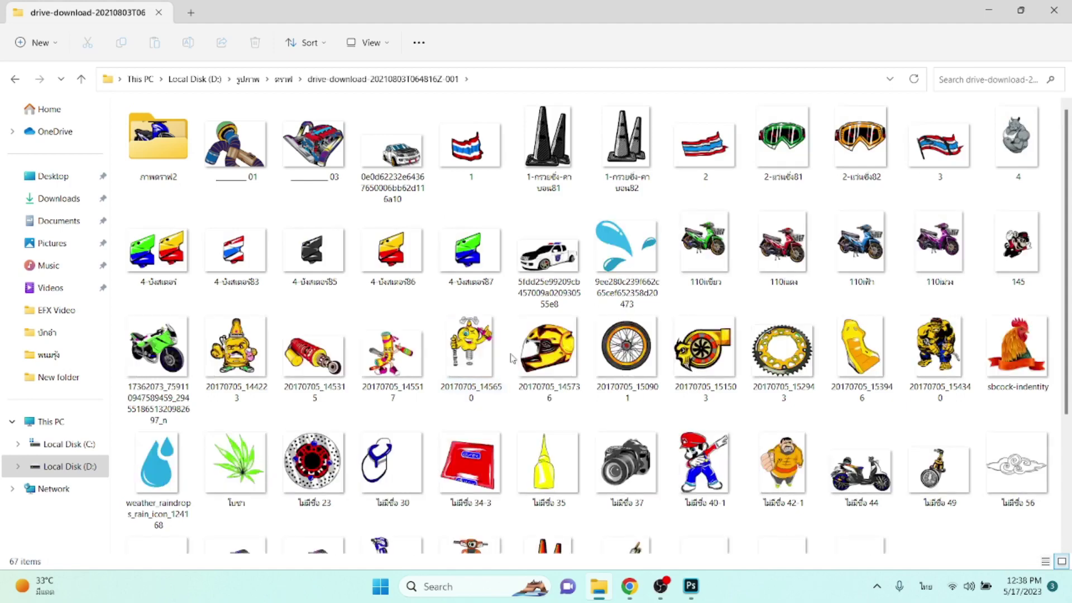
{"action": "scroll", "coordinate": [511, 357], "scroll_direction": "down", "scroll_amount": 3}
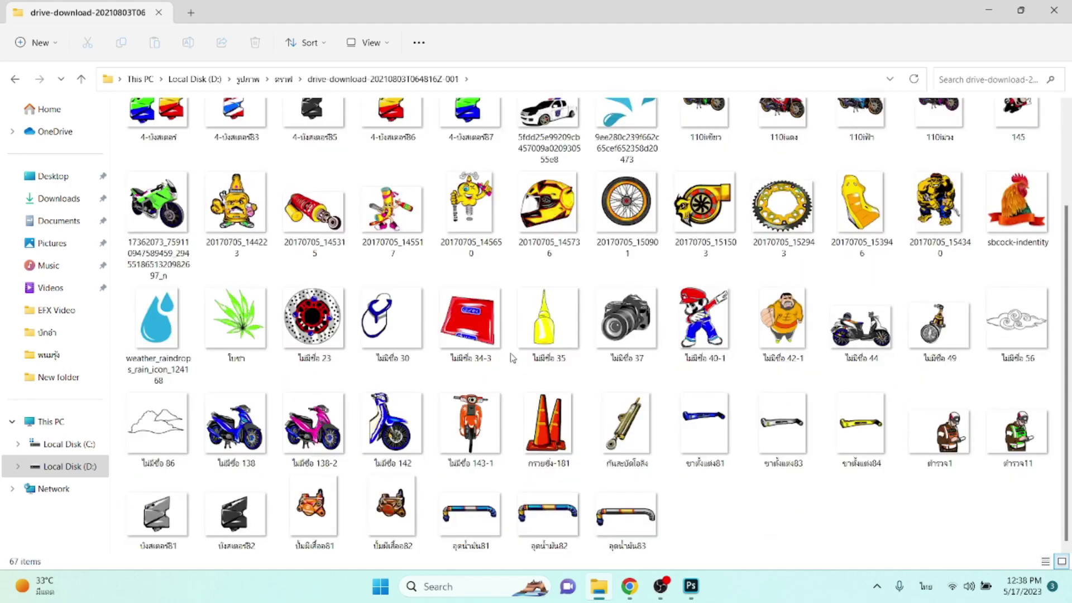
{"action": "left_click", "coordinate": [960, 450]}
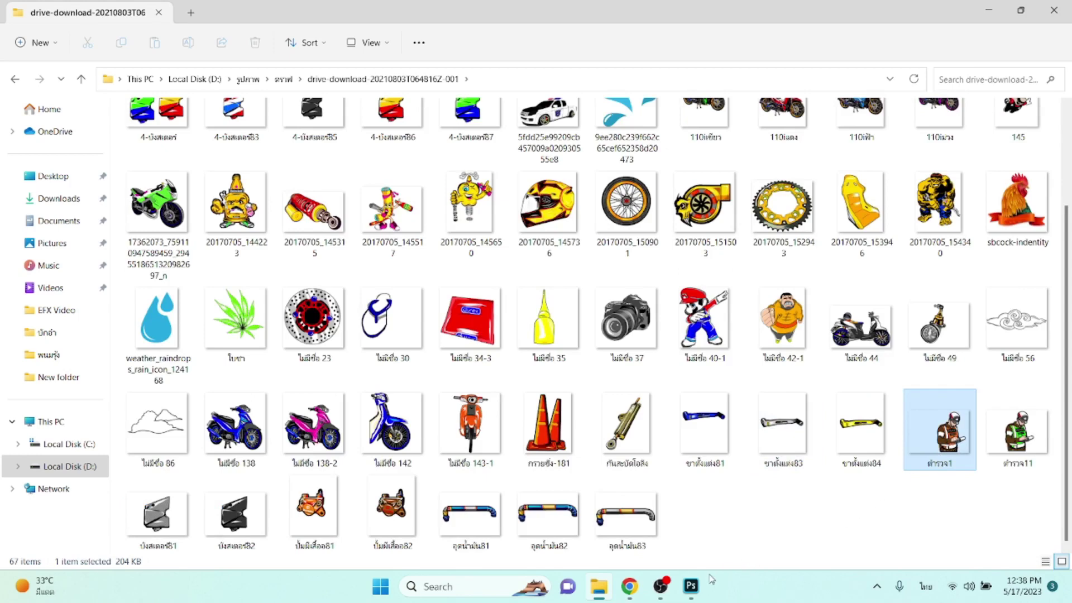
{"action": "left_click", "coordinate": [692, 586]}
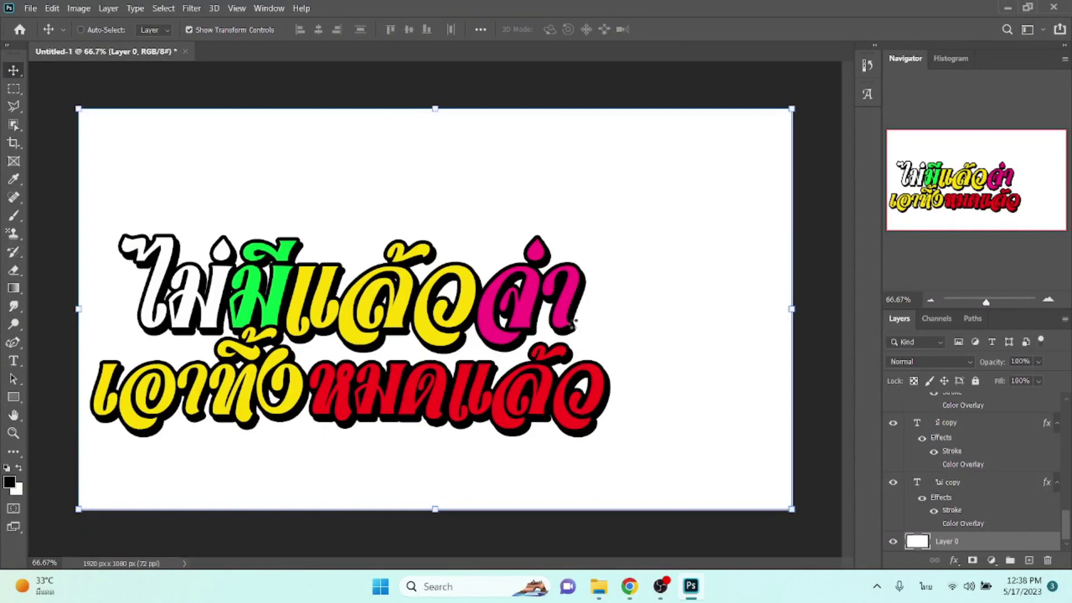
- Place ตำรวจ1 on the canvas at 54.32% scale, right of the Thai text
{"action": "left_click_drag", "start_coordinate": [573, 322], "coordinate": [574, 324]}
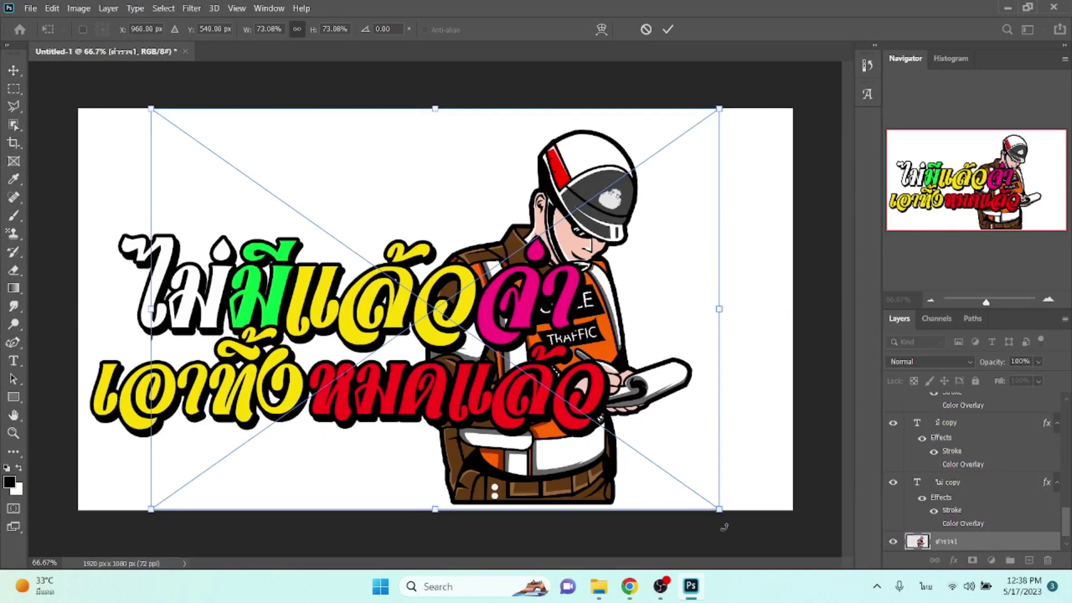
{"action": "left_click_drag", "start_coordinate": [723, 512], "coordinate": [587, 393]}
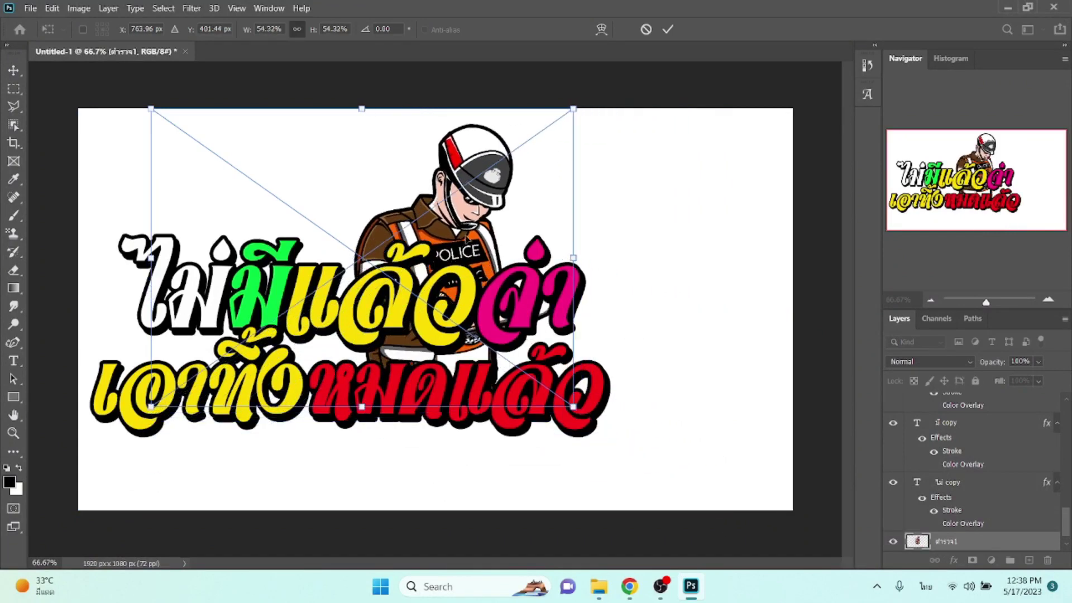
{"action": "left_click_drag", "start_coordinate": [467, 239], "coordinate": [676, 273]}
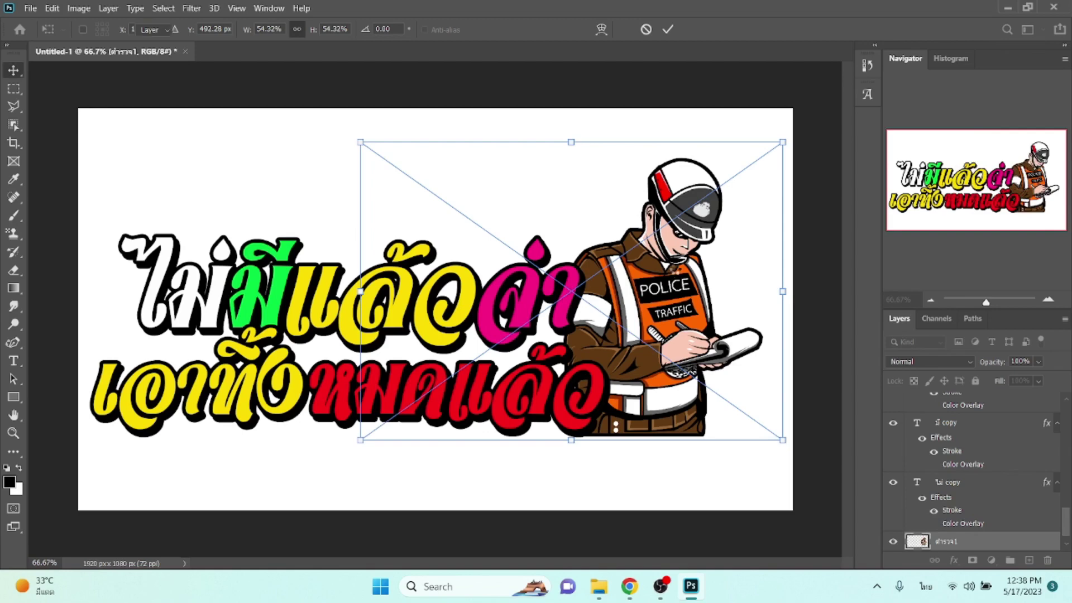
{"action": "key", "text": "Return"}
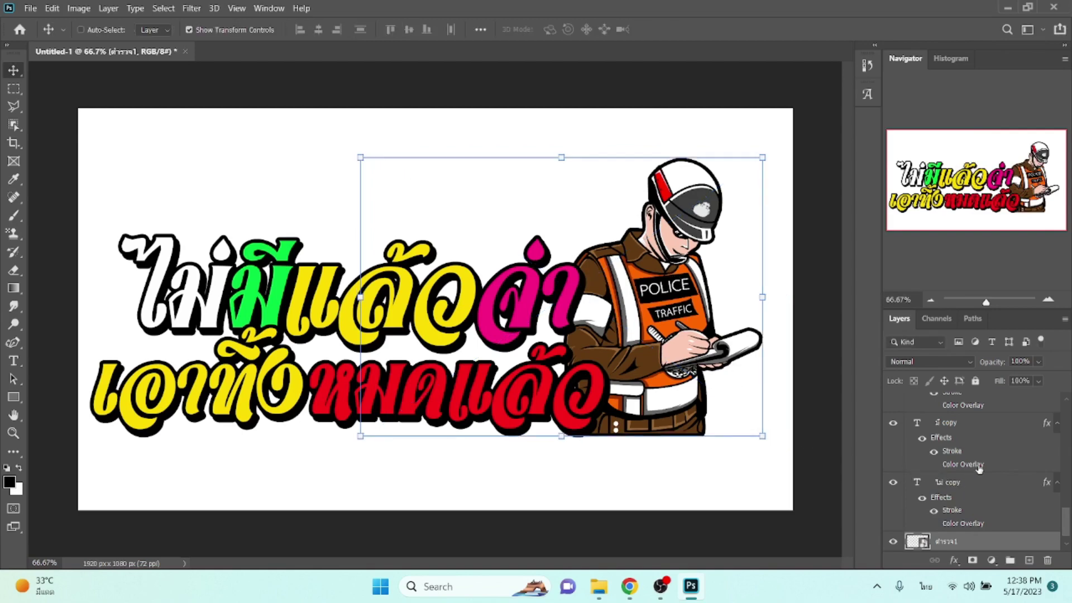
- Give the police officer layer an 8 px black outside stroke
{"action": "left_click", "coordinate": [954, 560]}
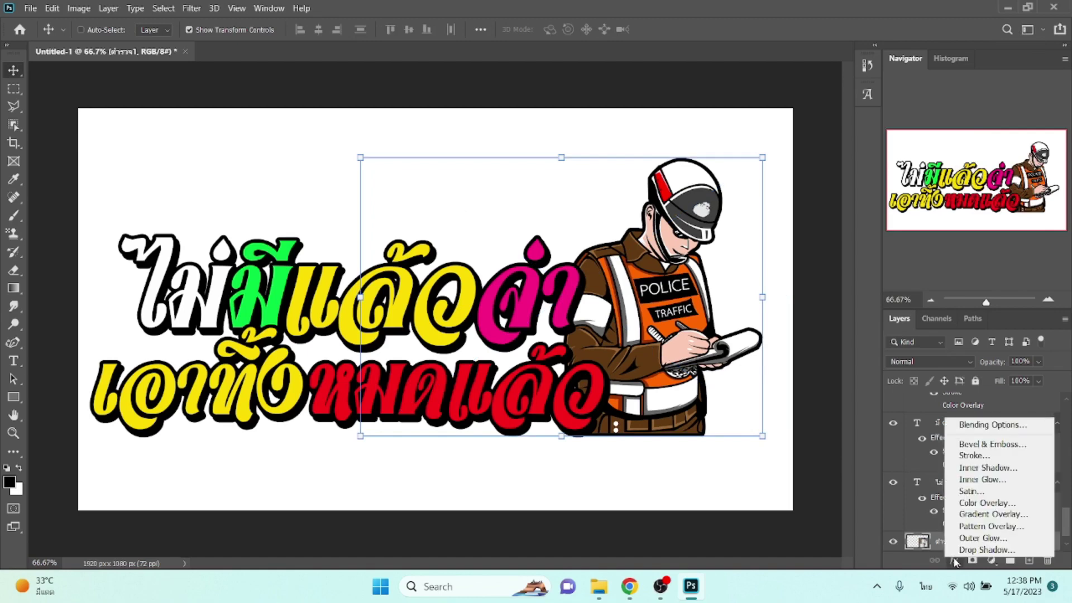
{"action": "left_click", "coordinate": [985, 456]}
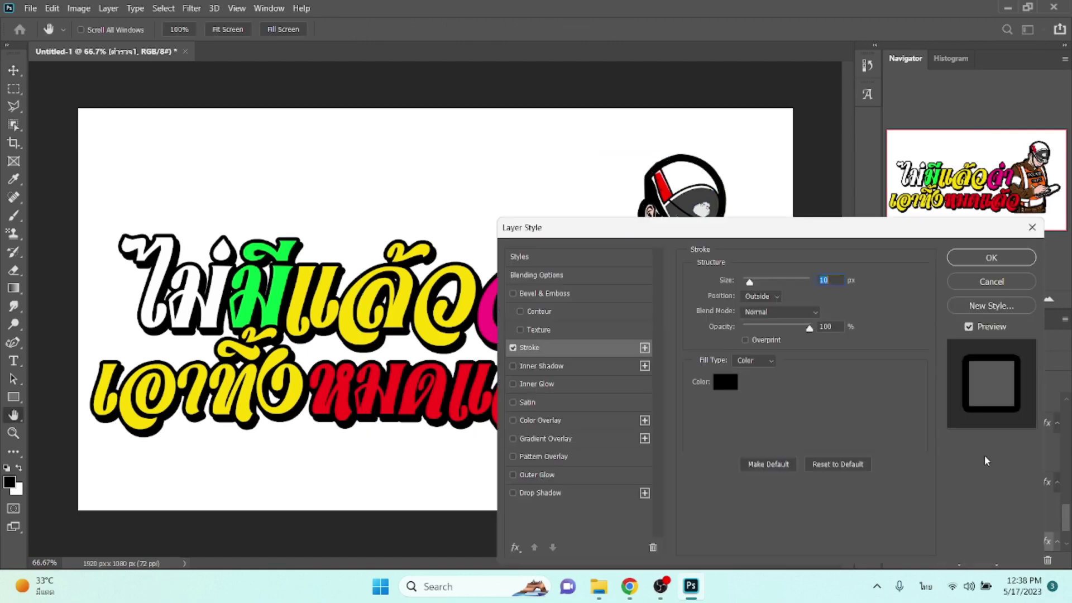
{"action": "type", "text": "8"}
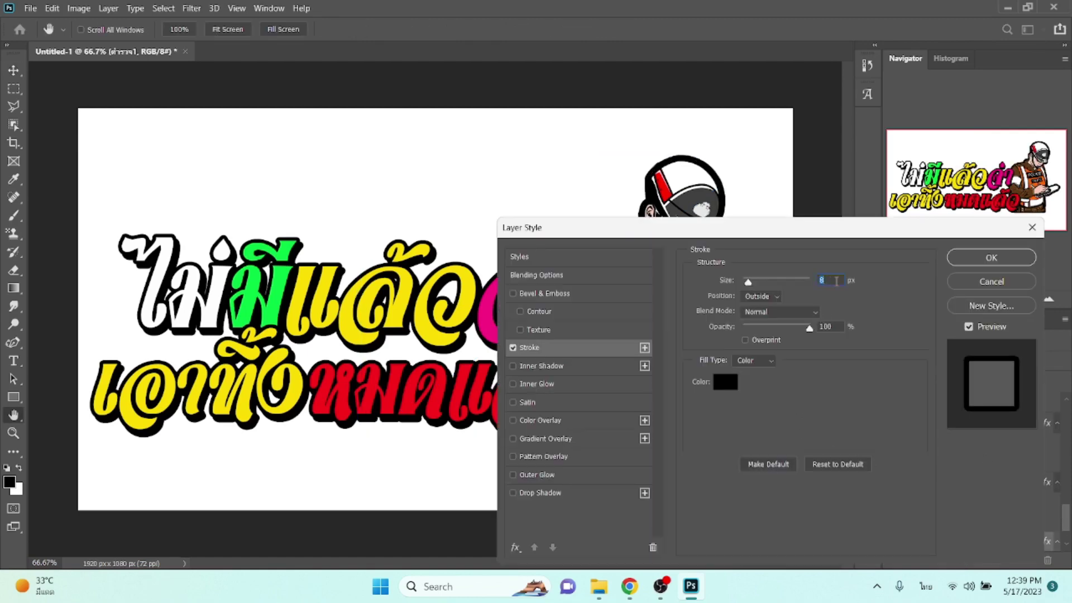
{"action": "key", "text": "Return"}
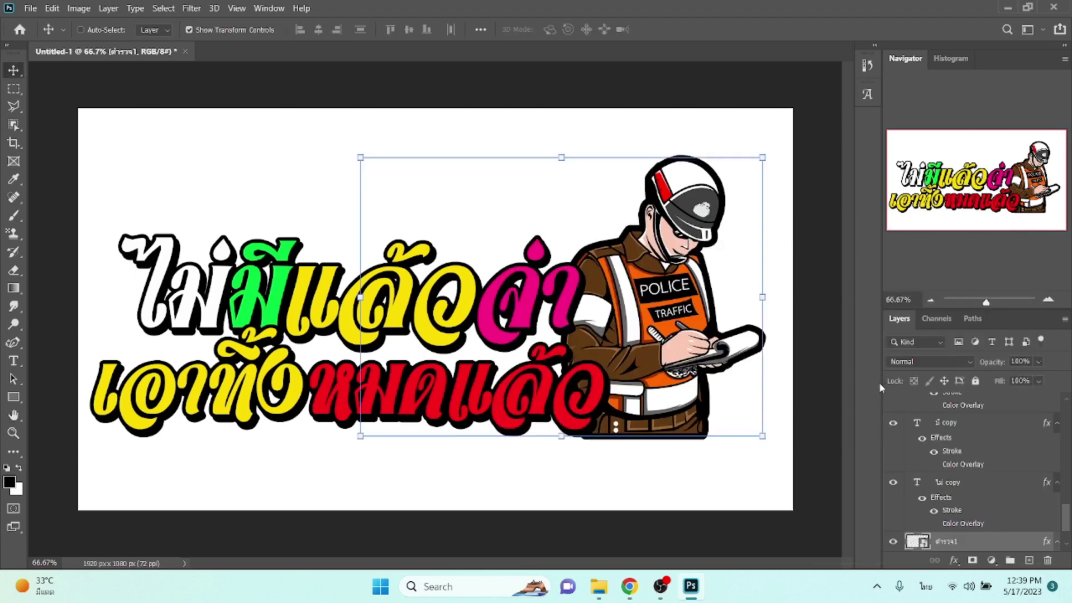
- Select the ไม copy text layer and scroll to the top of the text layers
{"action": "left_click", "coordinate": [976, 490]}
{"action": "scroll", "coordinate": [977, 489], "scroll_direction": "up", "scroll_amount": 5}
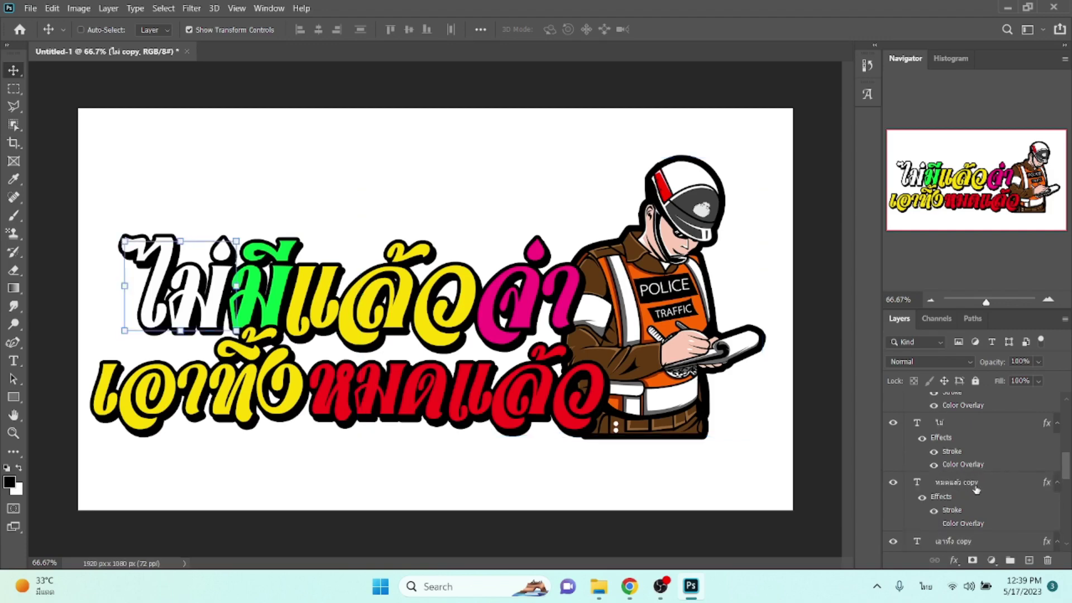
{"action": "scroll", "coordinate": [976, 490], "scroll_direction": "up", "scroll_amount": 5}
- Group all the text layers and give the group a white stroke sampled from the canvas
{"action": "key", "text": "ctrl+alt+a"}
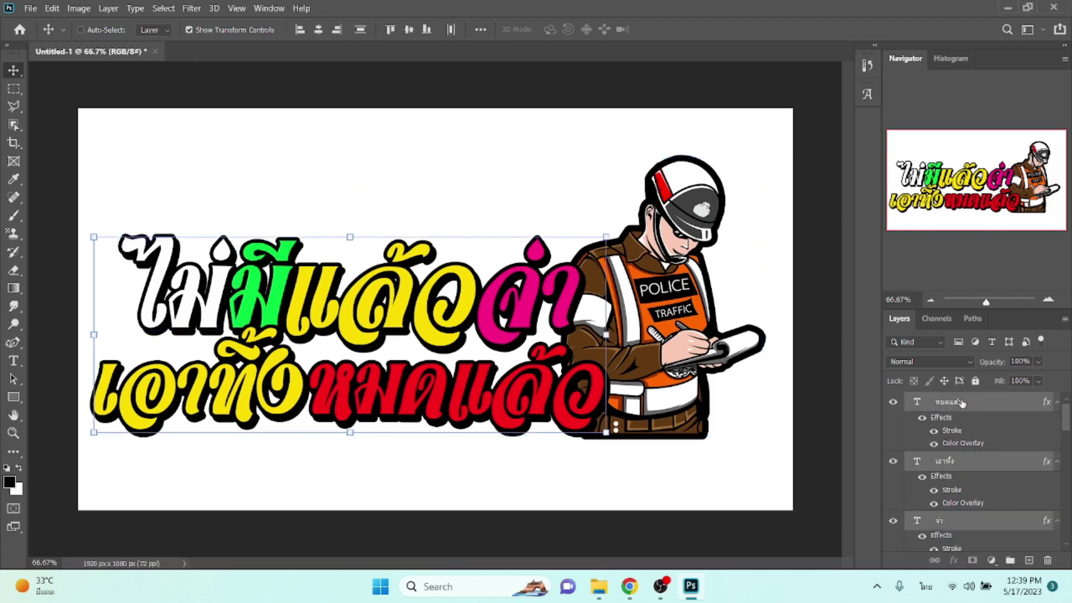
{"action": "left_click", "coordinate": [1013, 560]}
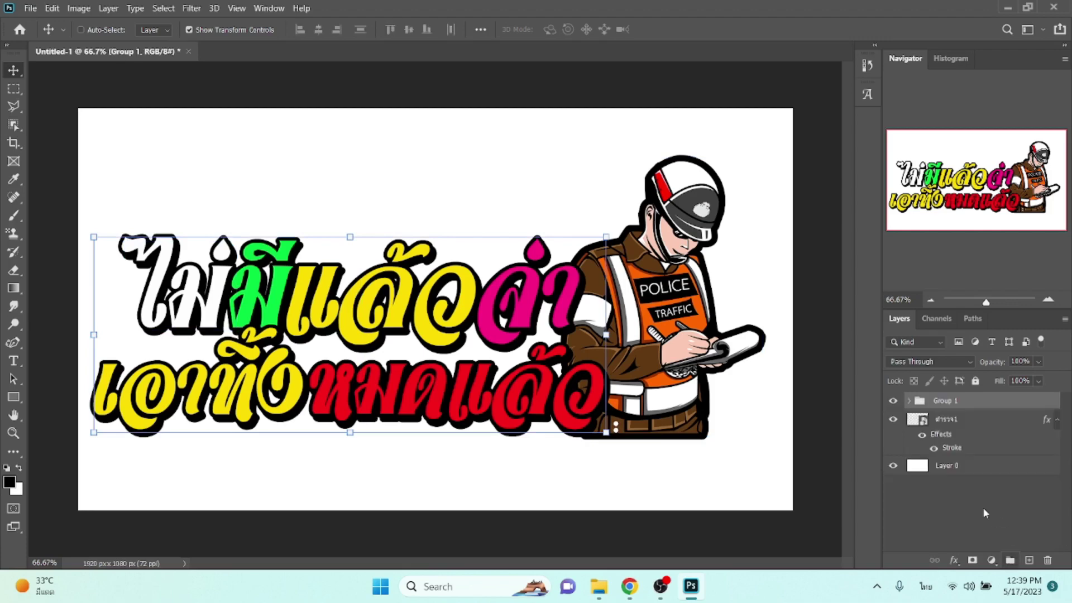
{"action": "left_click", "coordinate": [955, 561]}
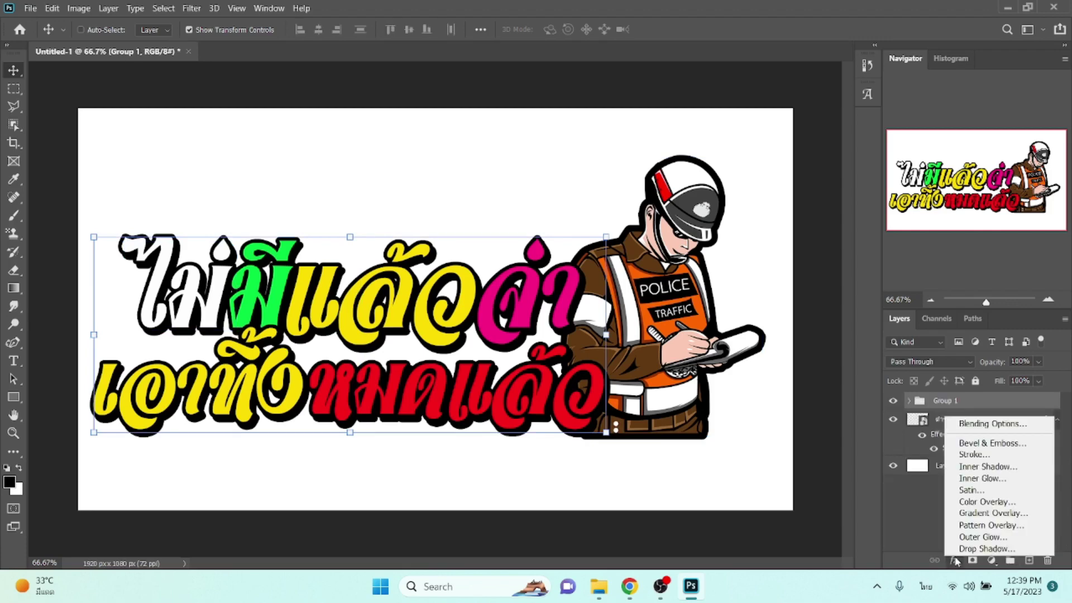
{"action": "left_click", "coordinate": [974, 454]}
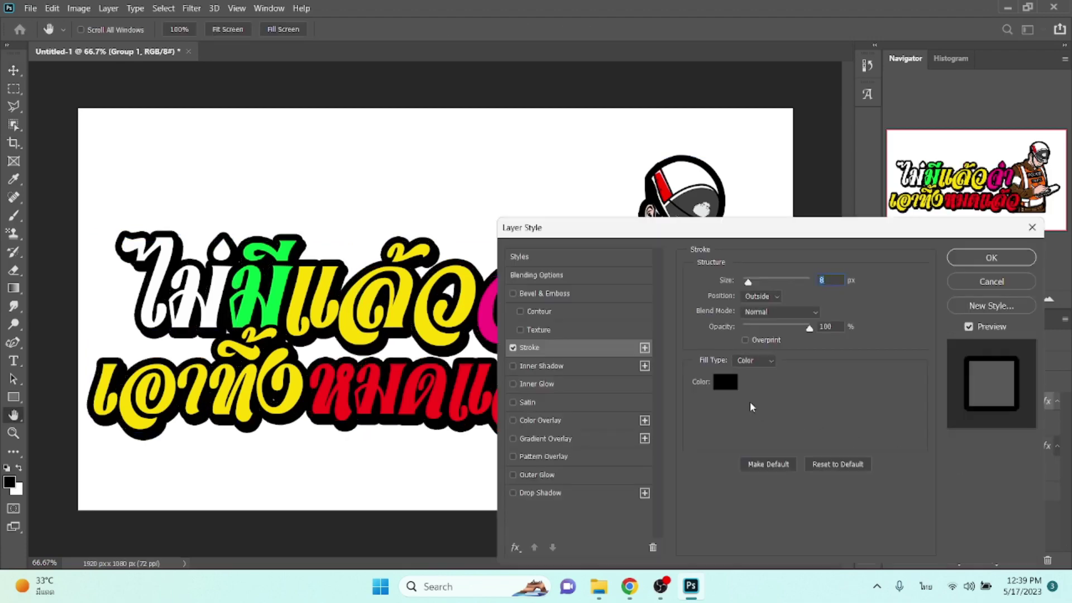
{"action": "left_click", "coordinate": [725, 381]}
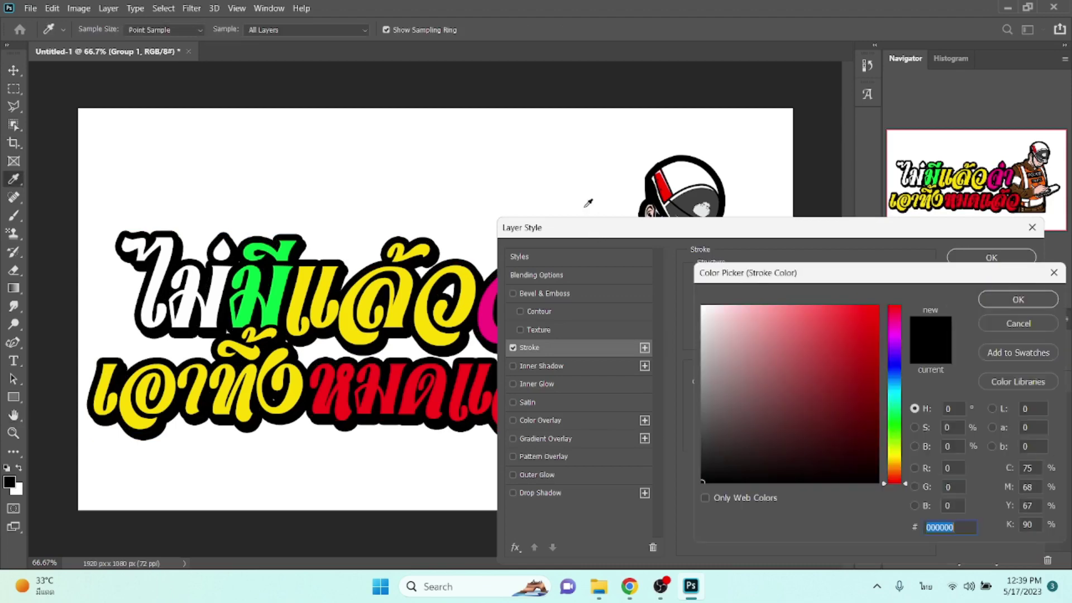
{"action": "left_click", "coordinate": [579, 184]}
{"action": "key", "text": "Return"}
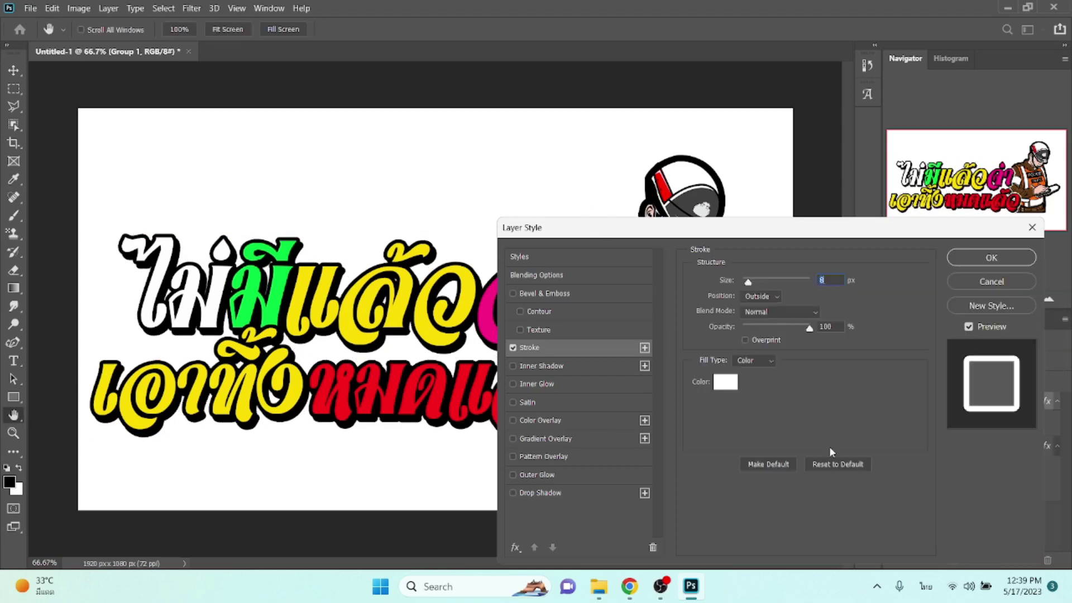
{"action": "key", "text": "Return"}
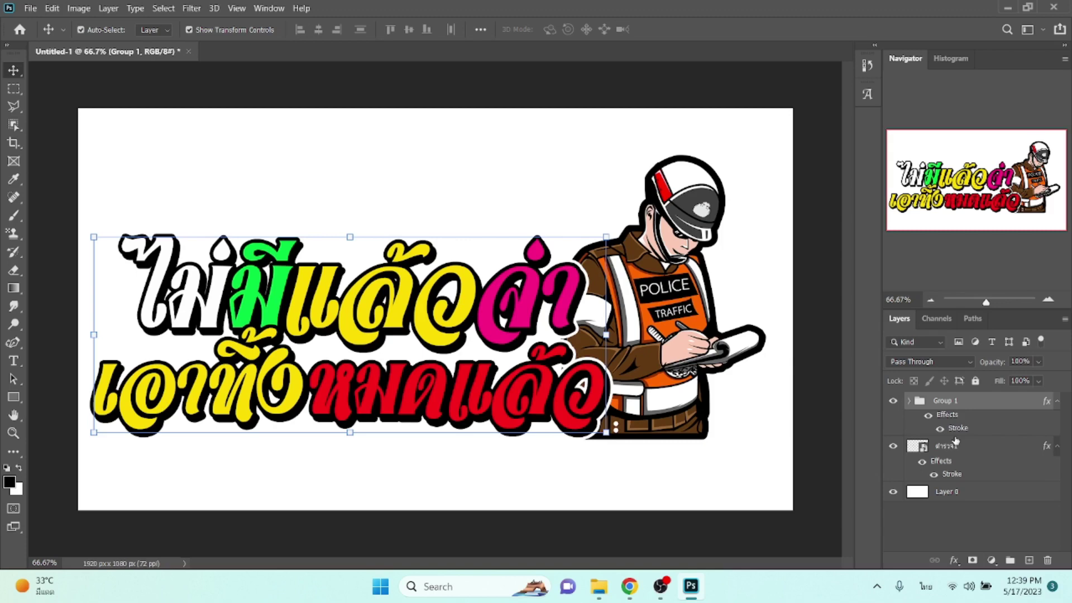
- Duplicate the outlined group and add a black stroke to the original Group 1
{"action": "key", "text": "ctrl+j"}
{"action": "left_click", "coordinate": [949, 450]}
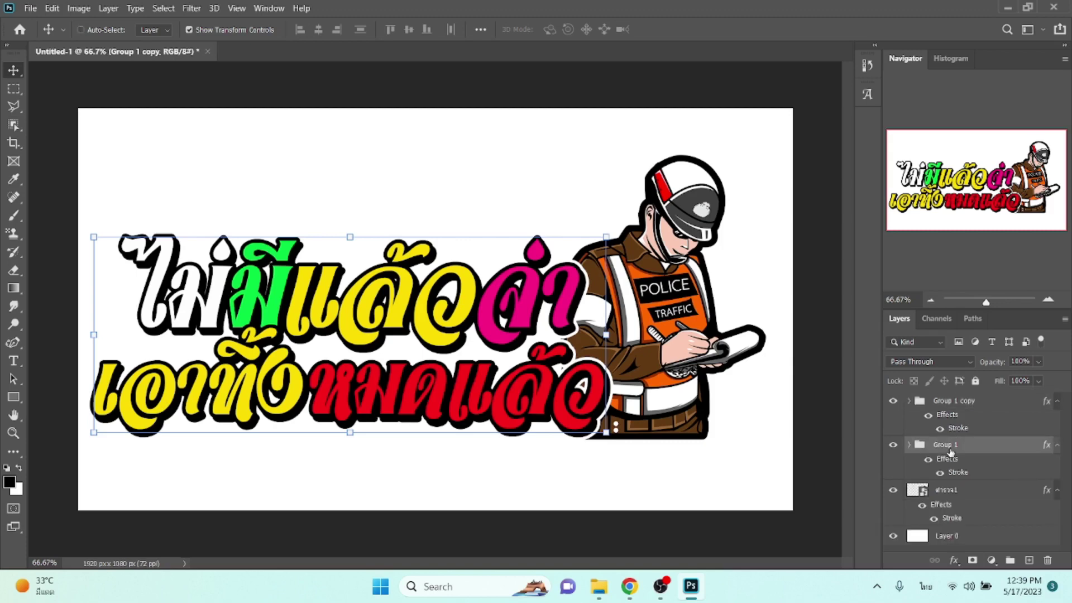
{"action": "left_click", "coordinate": [953, 560]}
{"action": "left_click", "coordinate": [976, 450]}
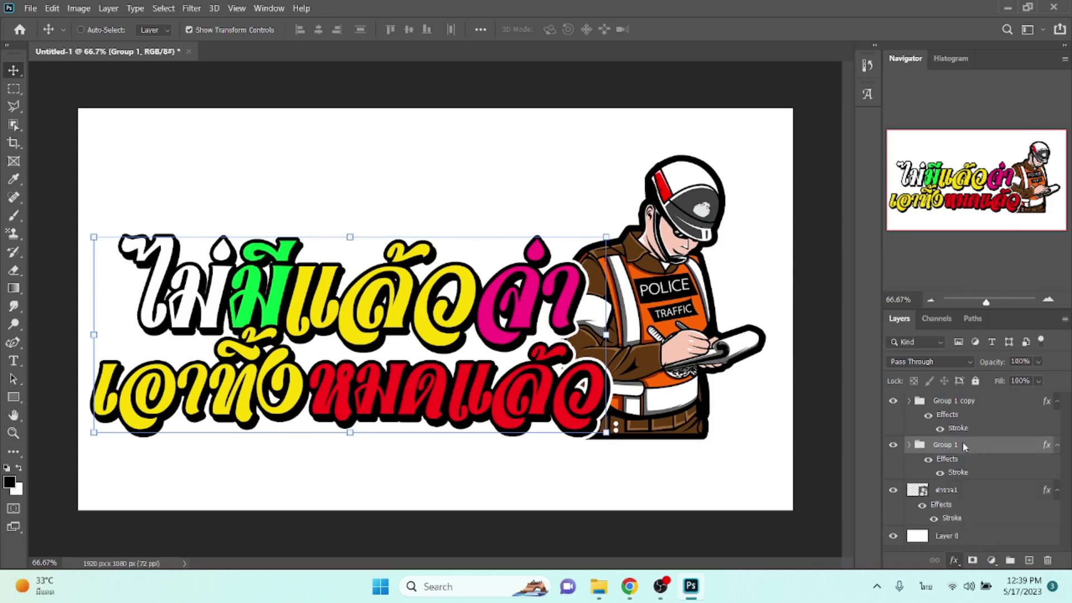
{"action": "left_click", "coordinate": [726, 380]}
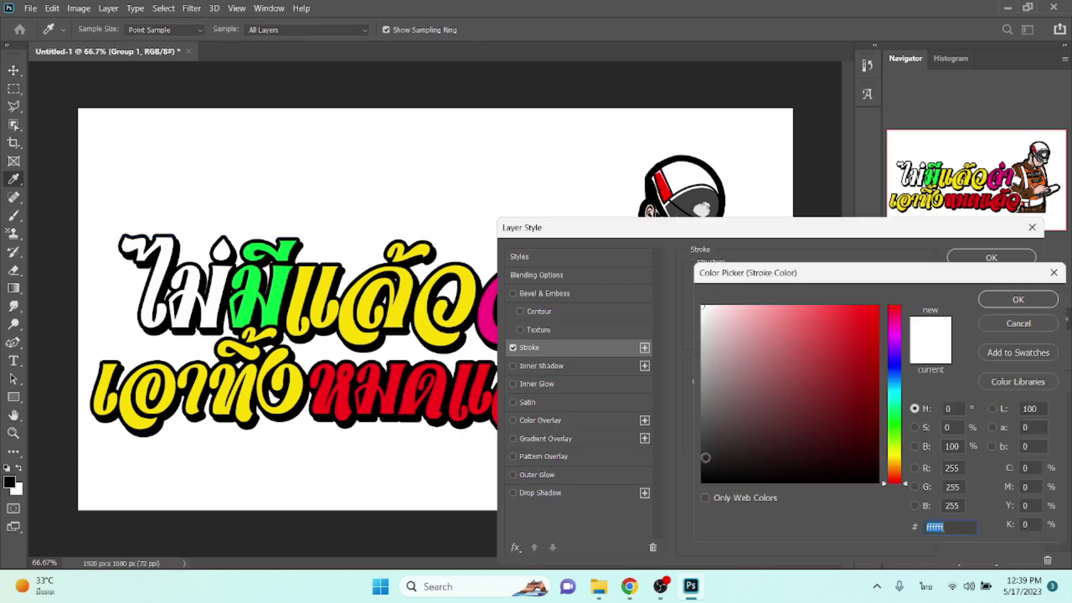
{"action": "left_click", "coordinate": [703, 482]}
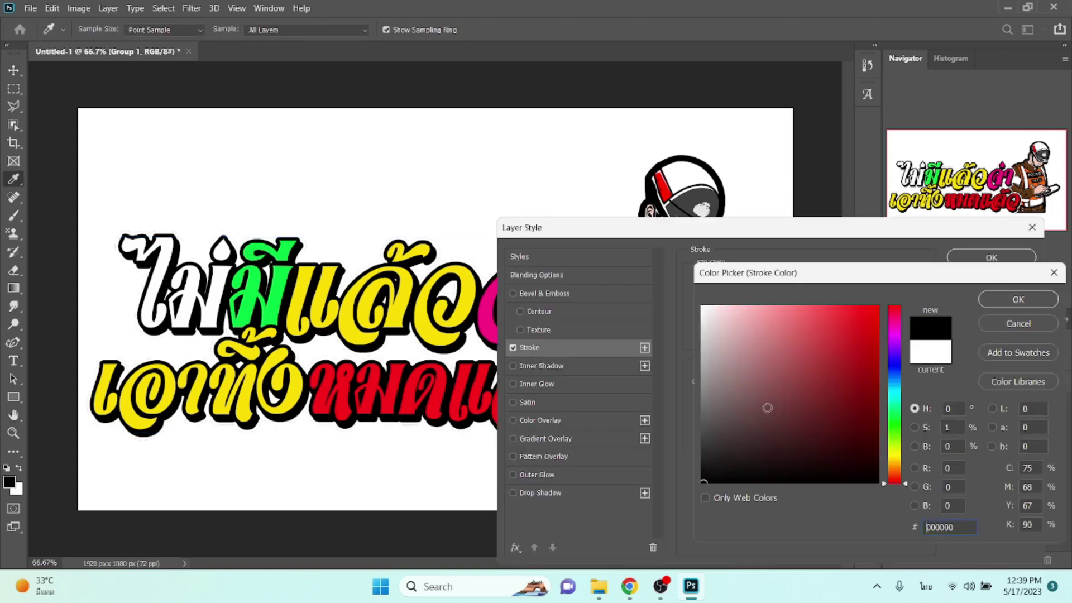
{"action": "key", "text": "Return"}
- Make Group 1's stroke 21 px bright green (#8afd03) and apply it
{"action": "scroll", "coordinate": [828, 277], "scroll_direction": "up", "scroll_amount": 5}
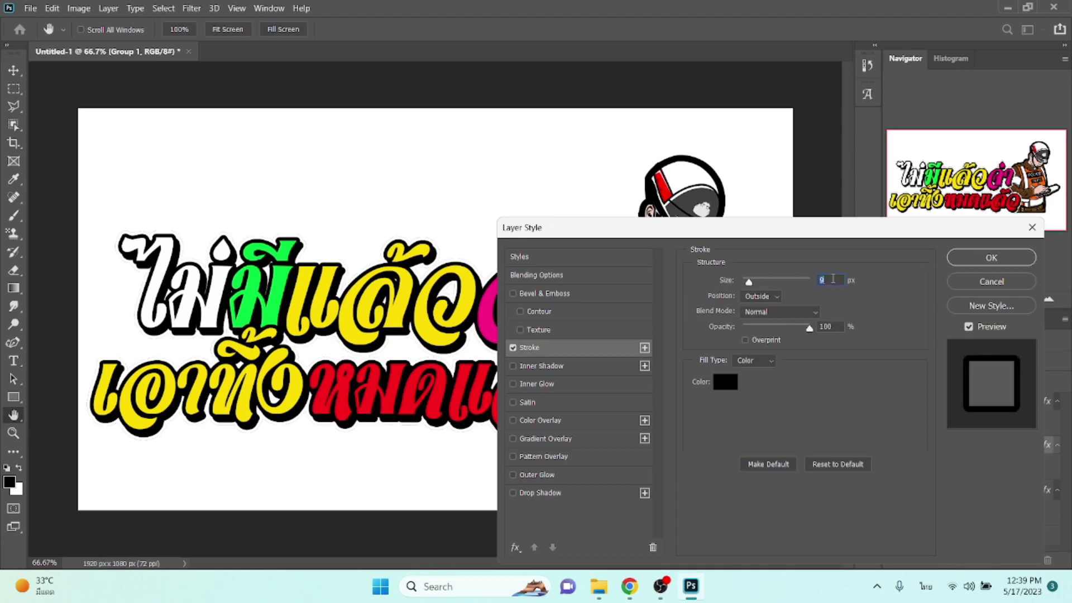
{"action": "scroll", "coordinate": [830, 278], "scroll_direction": "up", "scroll_amount": 4}
{"action": "scroll", "coordinate": [831, 278], "scroll_direction": "up", "scroll_amount": 2}
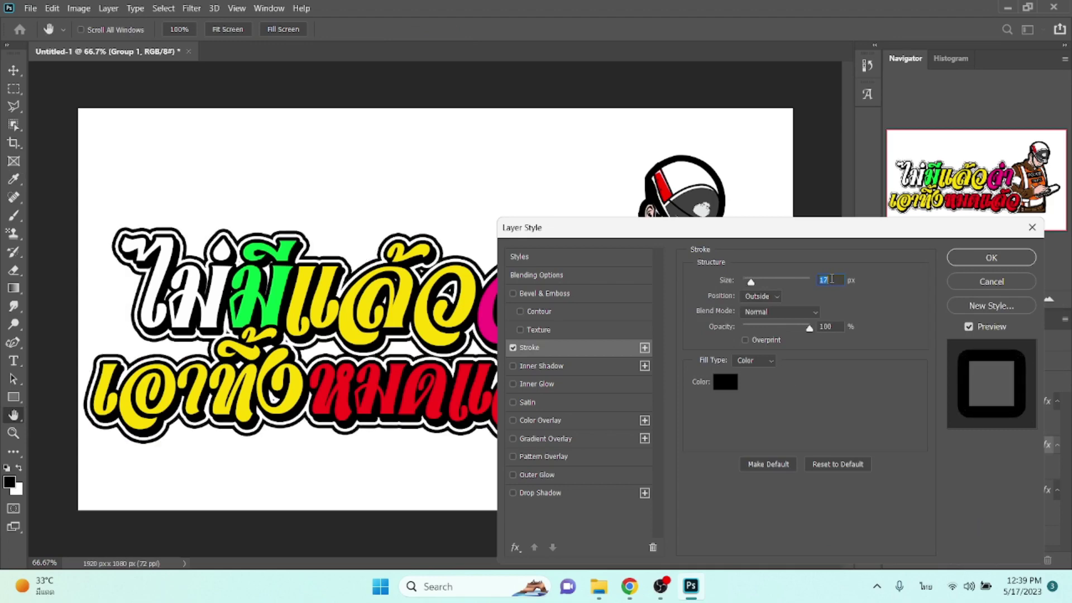
{"action": "scroll", "coordinate": [831, 279], "scroll_direction": "up", "scroll_amount": 1}
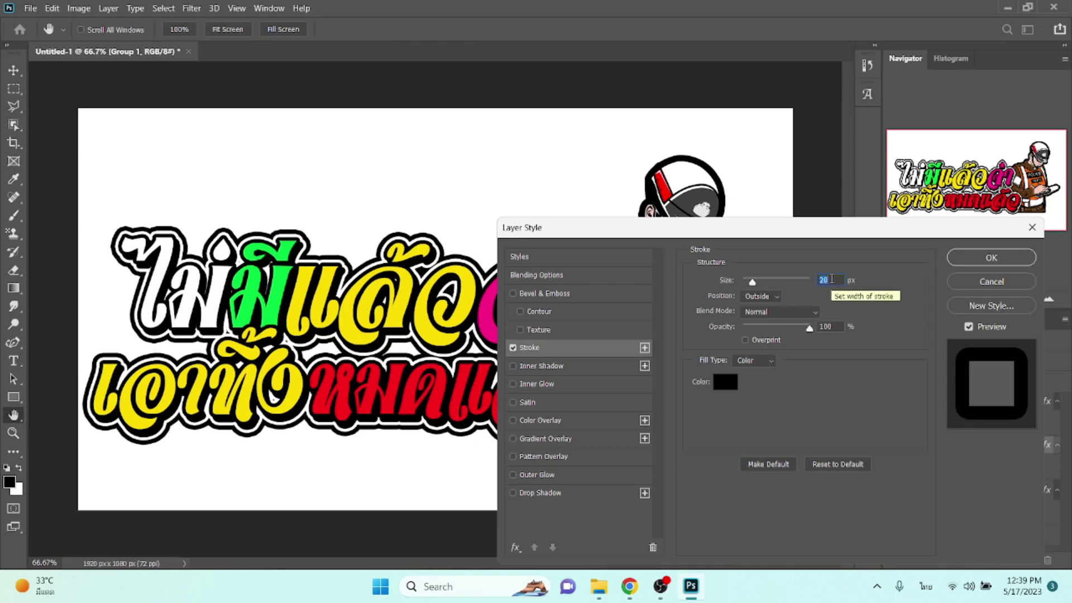
{"action": "scroll", "coordinate": [831, 279], "scroll_direction": "up", "scroll_amount": 1}
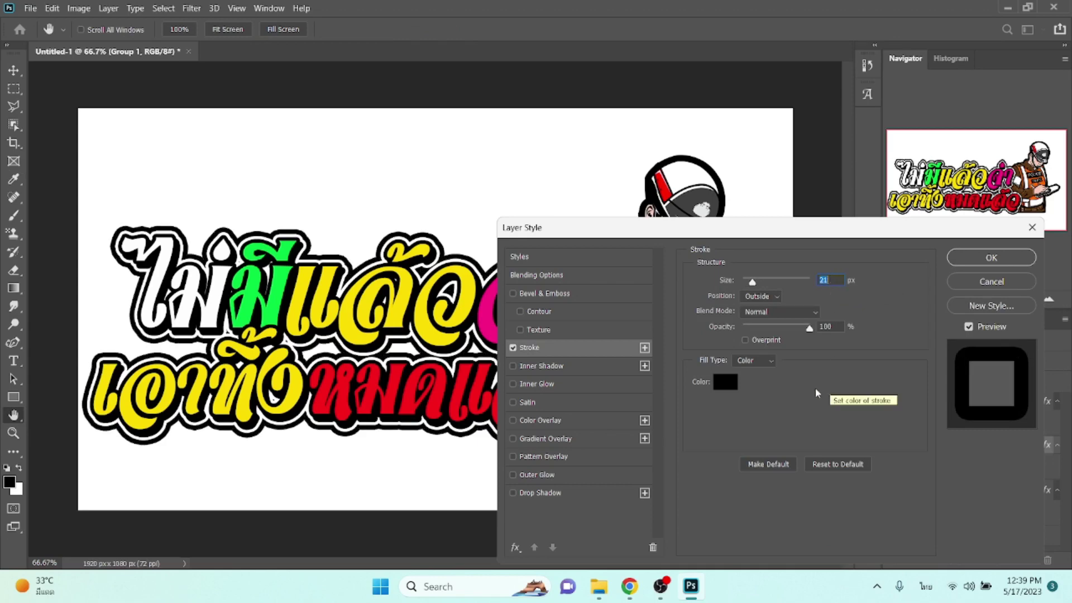
{"action": "left_click", "coordinate": [732, 383]}
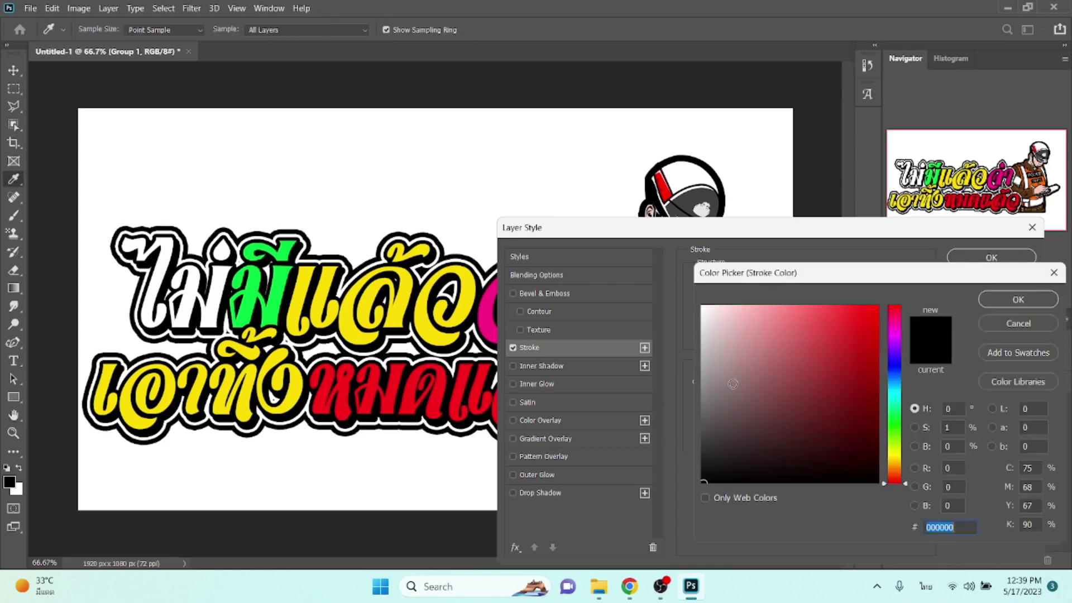
{"action": "left_click", "coordinate": [900, 395]}
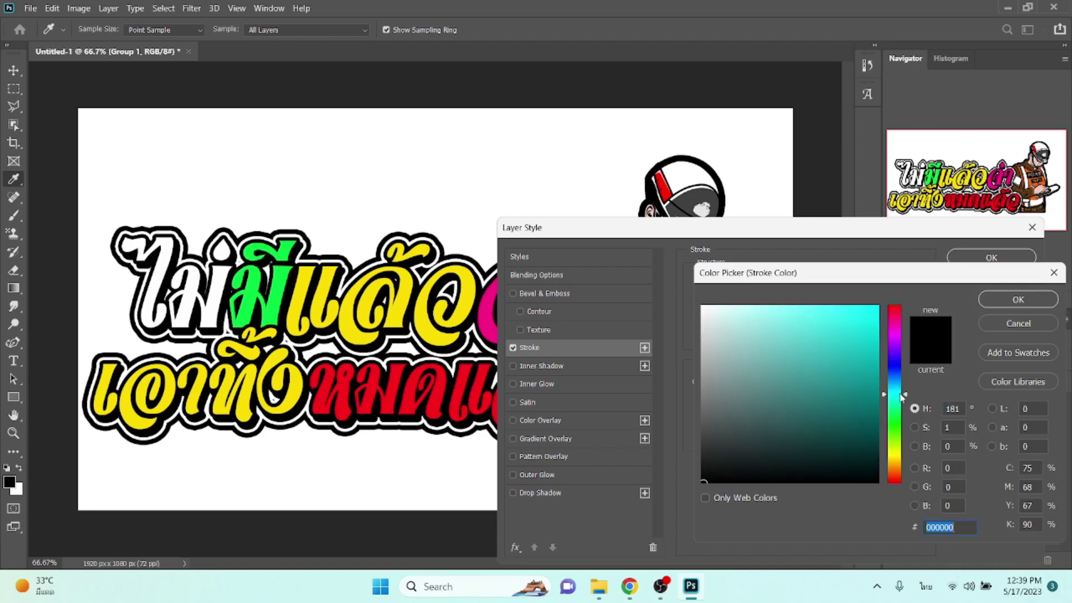
{"action": "left_click", "coordinate": [878, 307]}
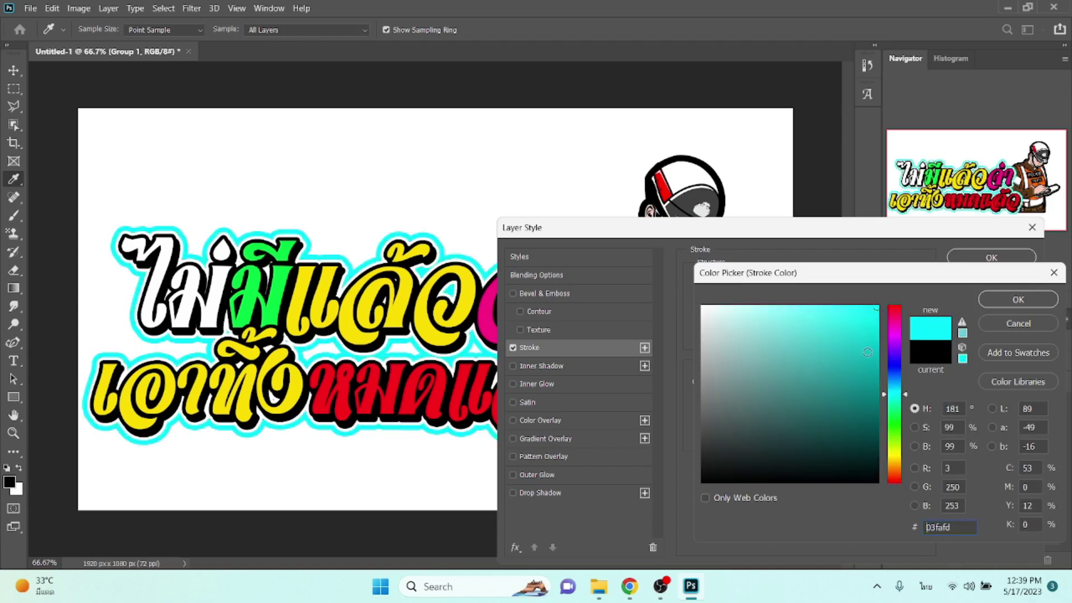
{"action": "left_click", "coordinate": [894, 317]}
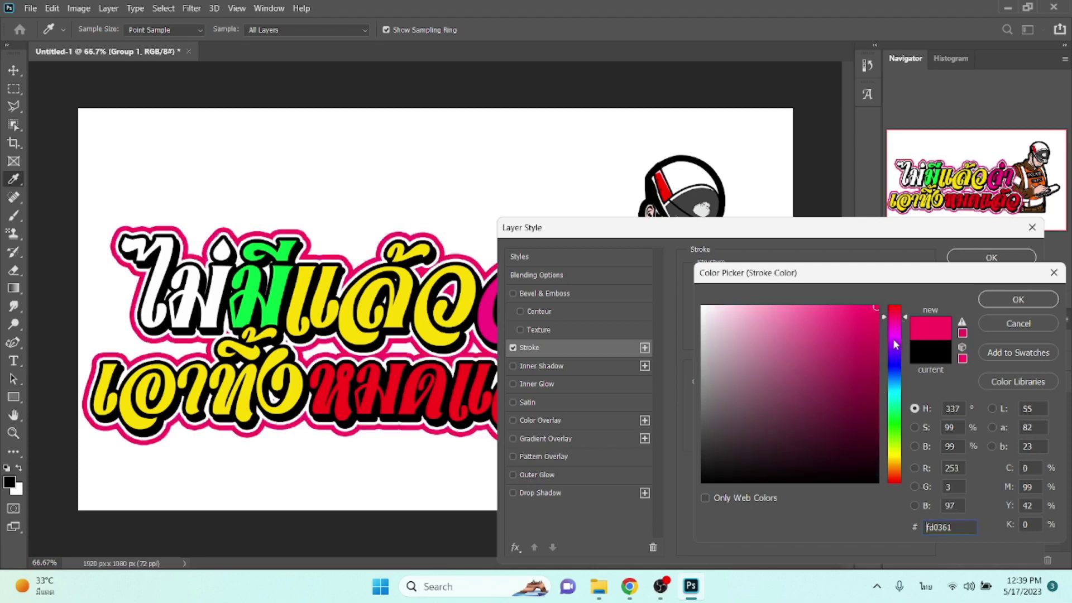
{"action": "left_click", "coordinate": [894, 341]}
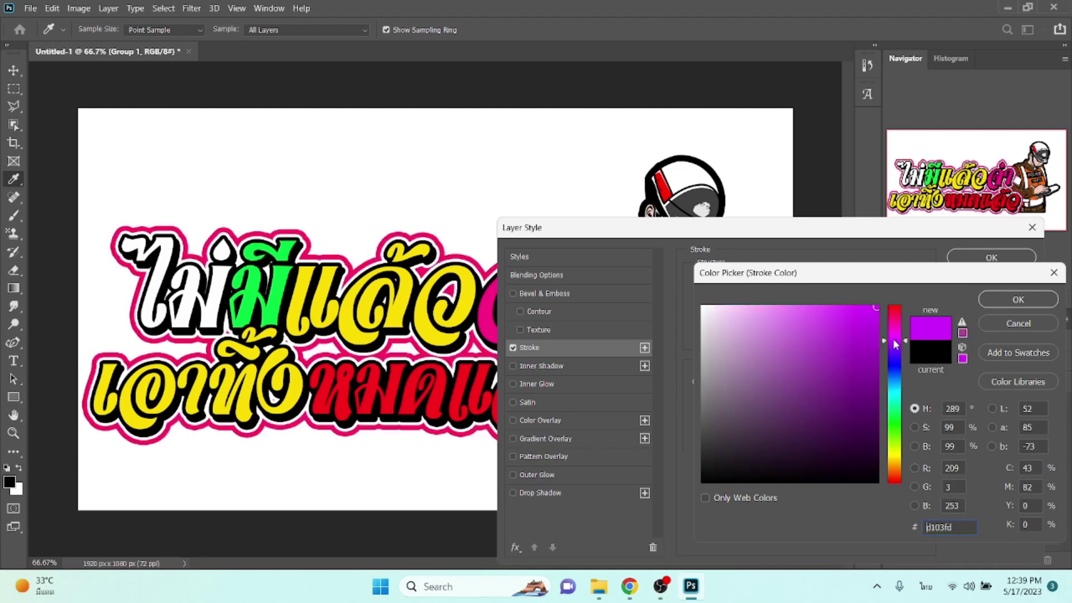
{"action": "left_click", "coordinate": [895, 373]}
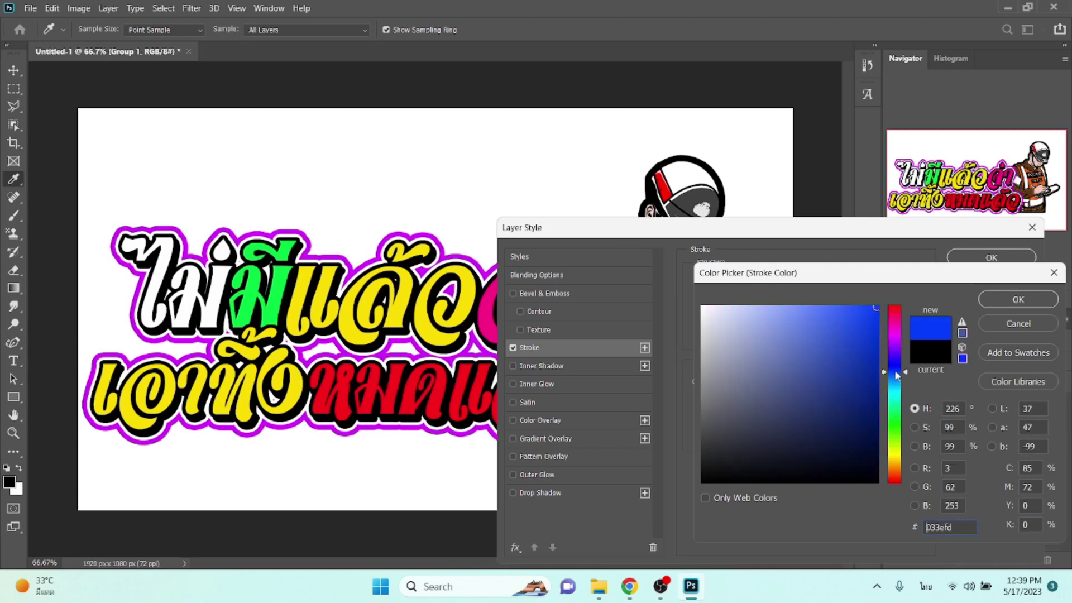
{"action": "left_click", "coordinate": [896, 440]}
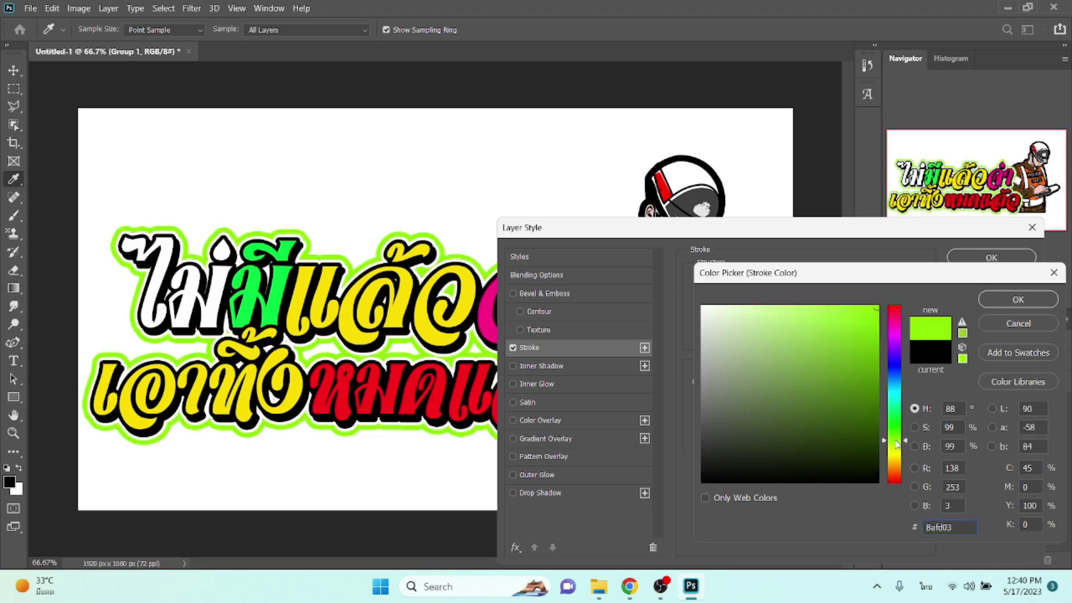
{"action": "key", "text": "Return"}
{"action": "key", "text": "Return"}
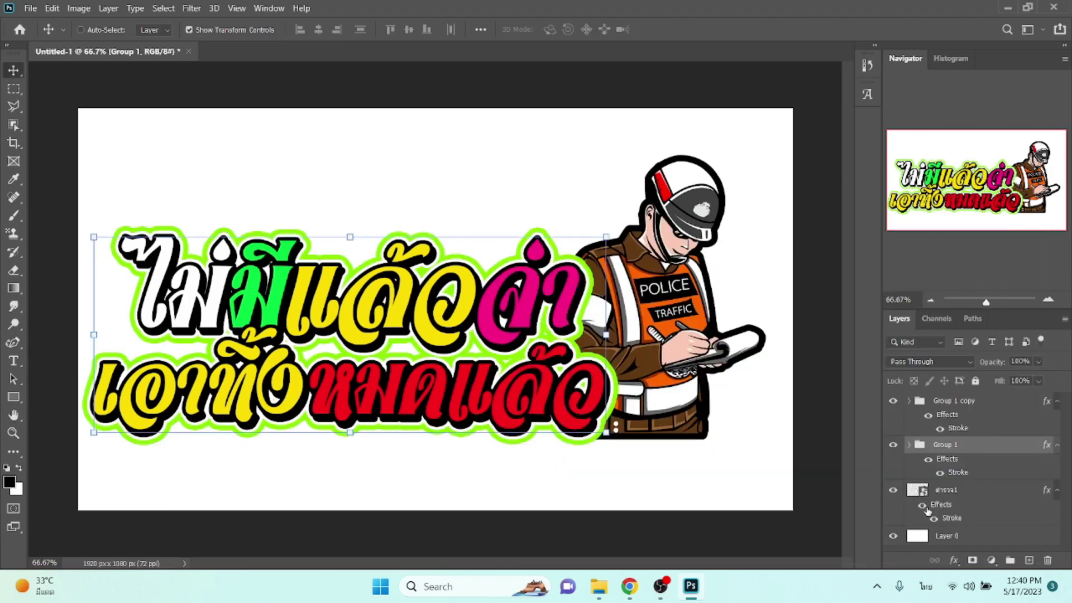
- Move the police layer into Group 1, then group it with Group 1 copy as Group 2
{"action": "left_click", "coordinate": [946, 490]}
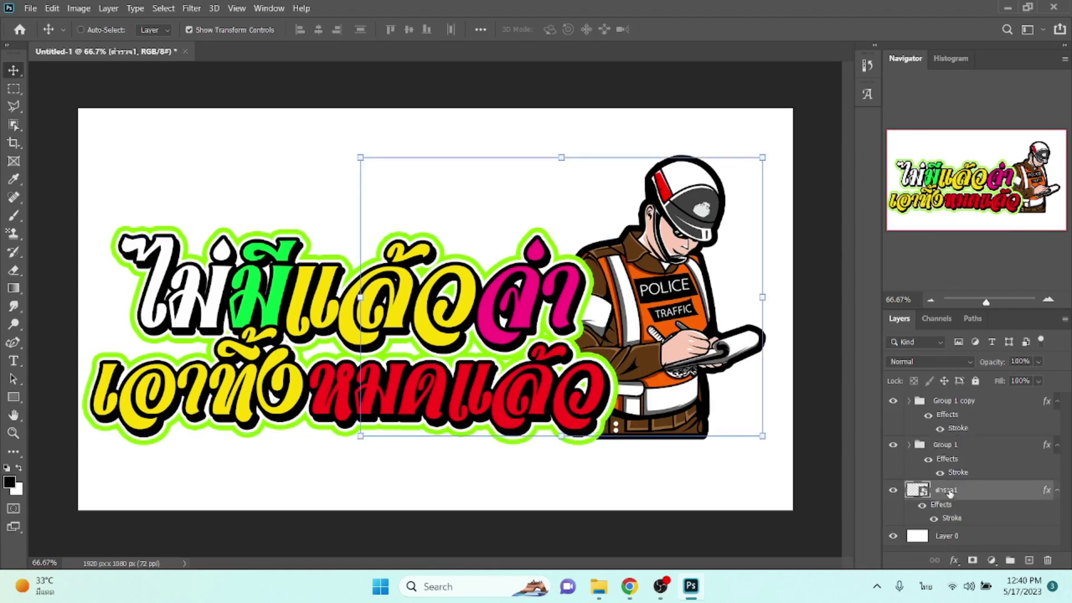
{"action": "left_click_drag", "start_coordinate": [948, 492], "coordinate": [952, 455]}
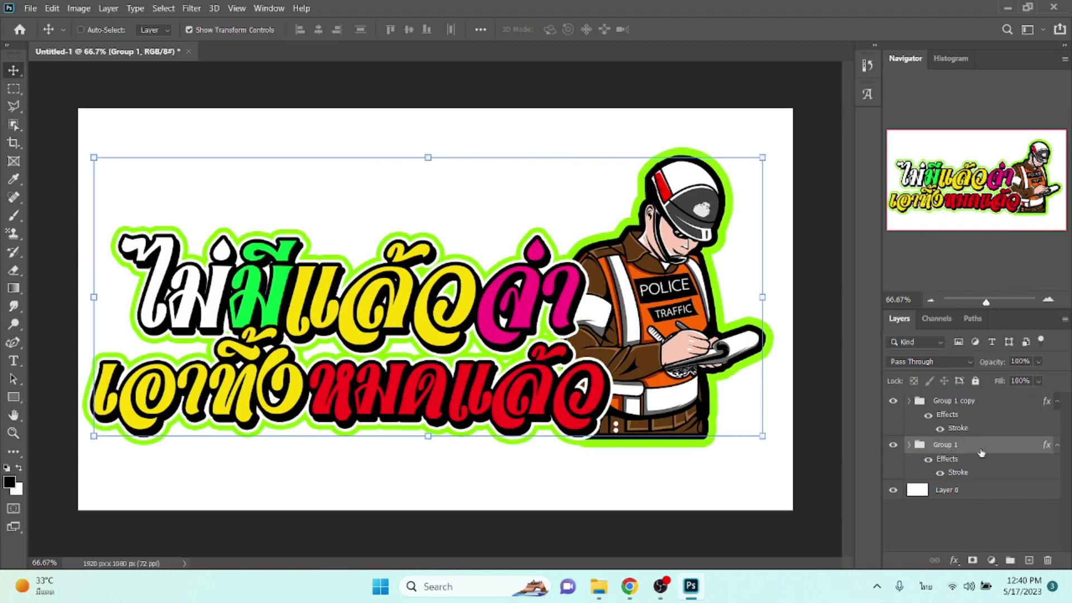
{"action": "left_click", "coordinate": [982, 407], "text": "ctrl"}
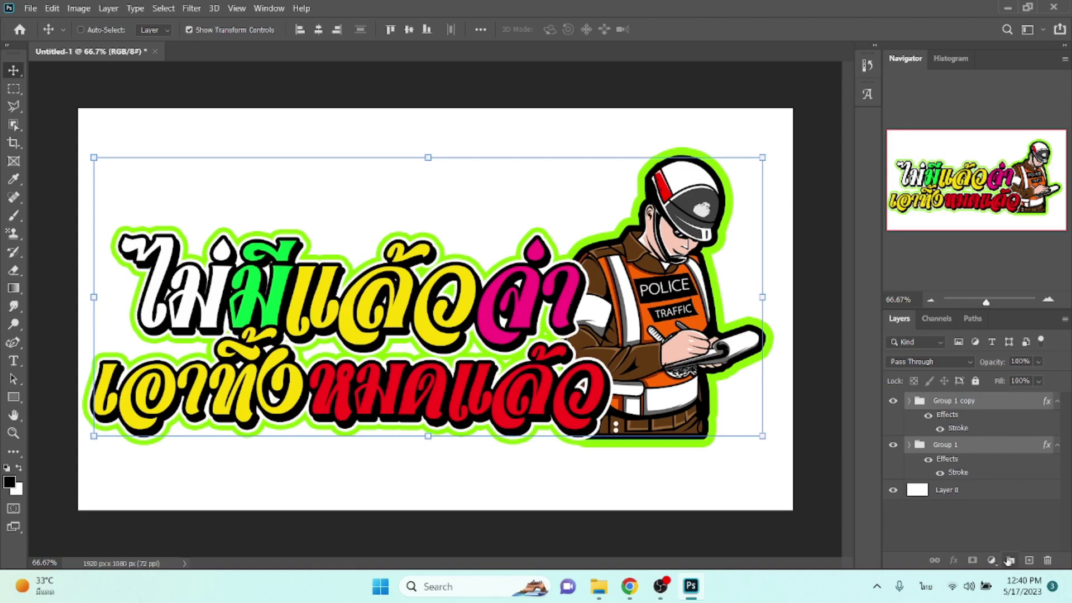
{"action": "left_click", "coordinate": [1009, 560]}
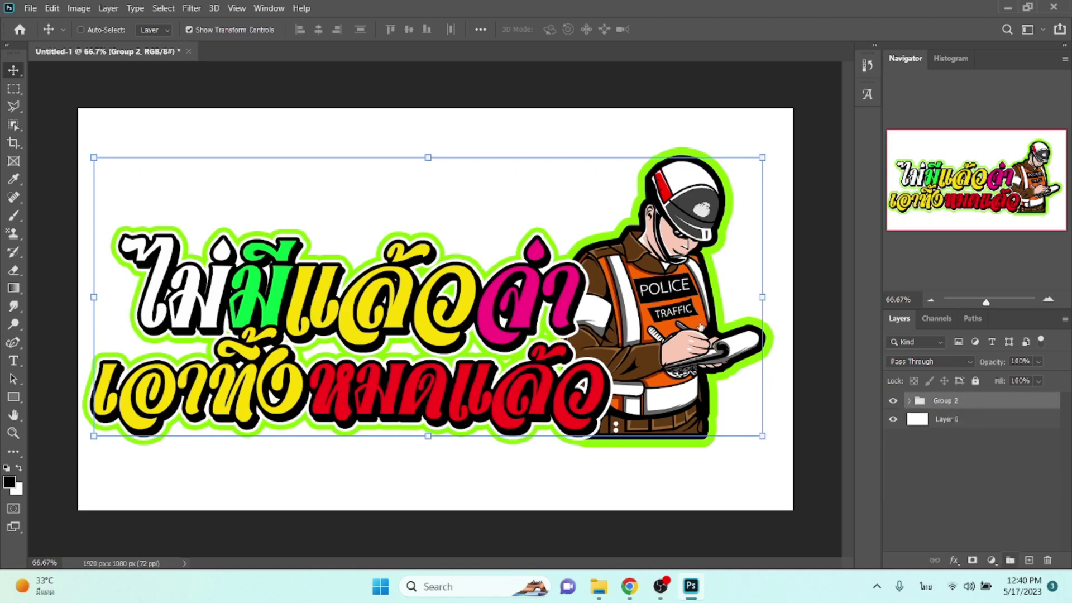
- Scale Group 2 to 91.94% and shift it up and right on the canvas
{"action": "left_click", "coordinate": [761, 156]}
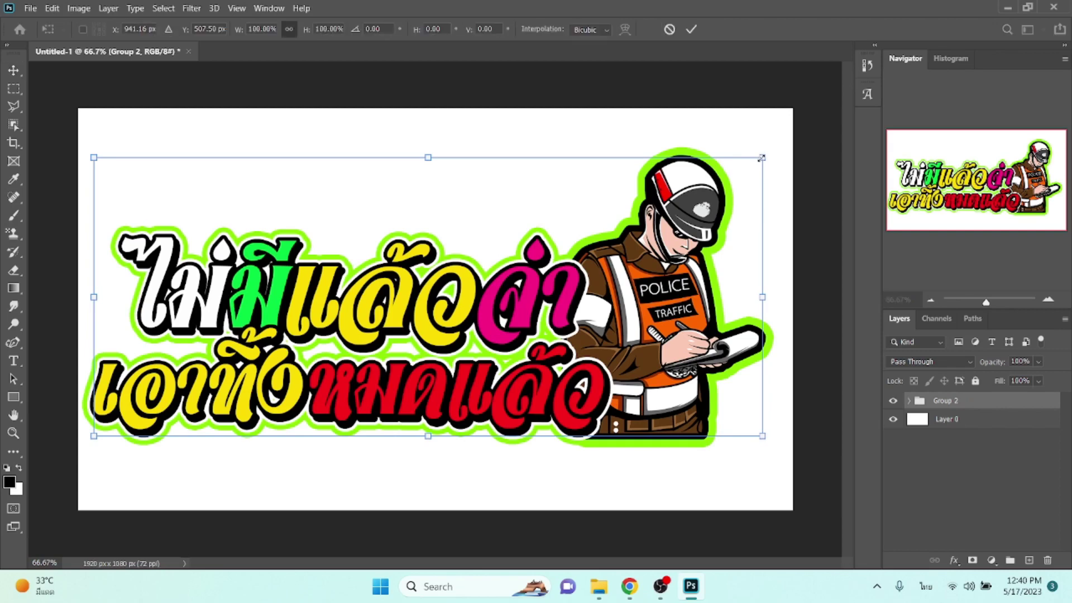
{"action": "left_click_drag", "start_coordinate": [762, 157], "coordinate": [710, 189]}
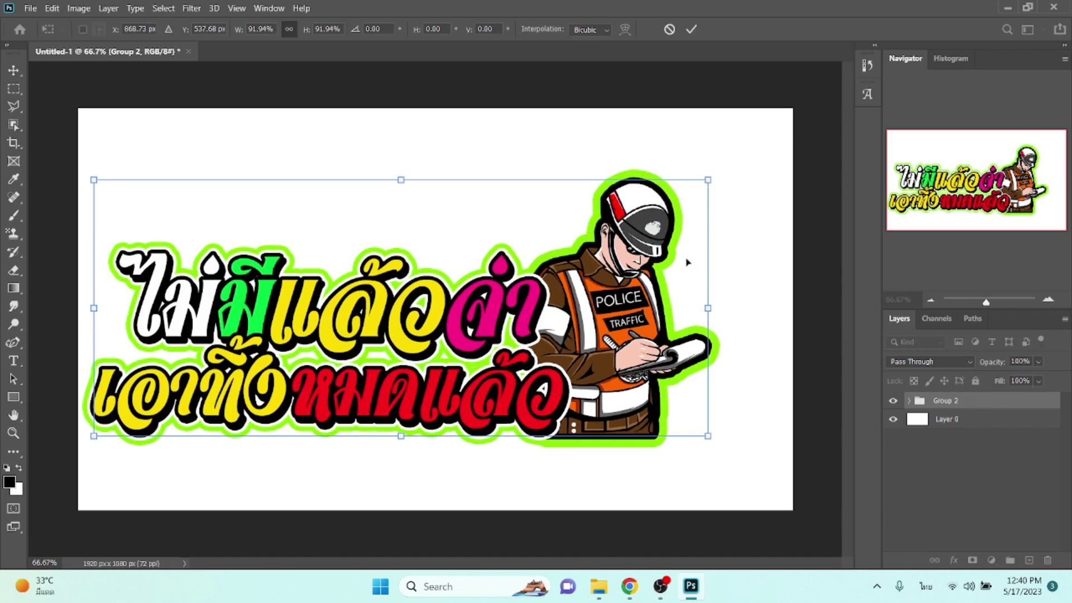
{"action": "key", "text": "Return"}
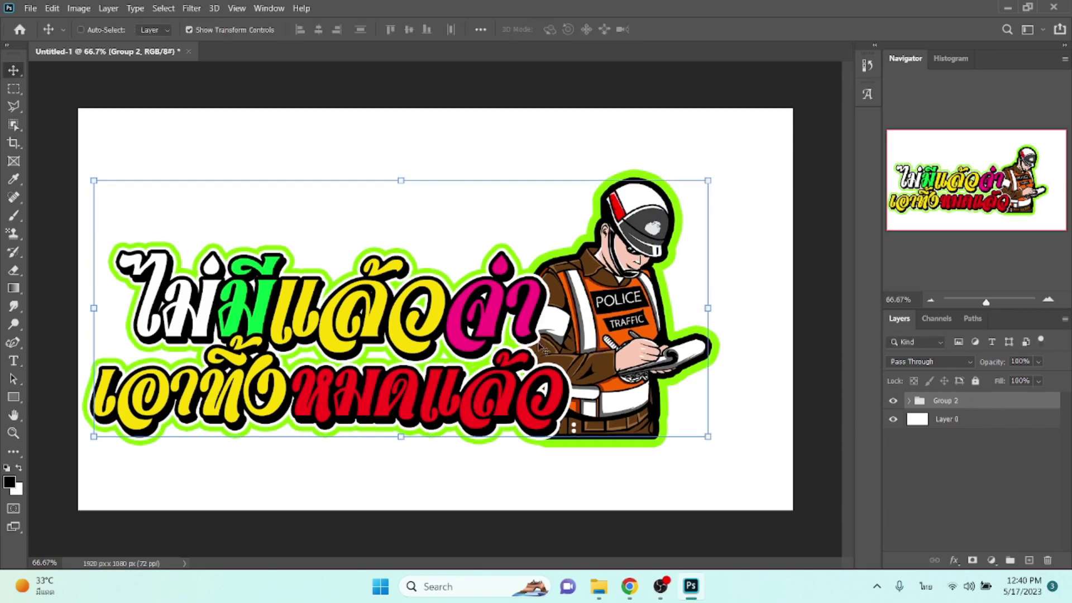
{"action": "left_click_drag", "start_coordinate": [484, 339], "coordinate": [516, 331]}
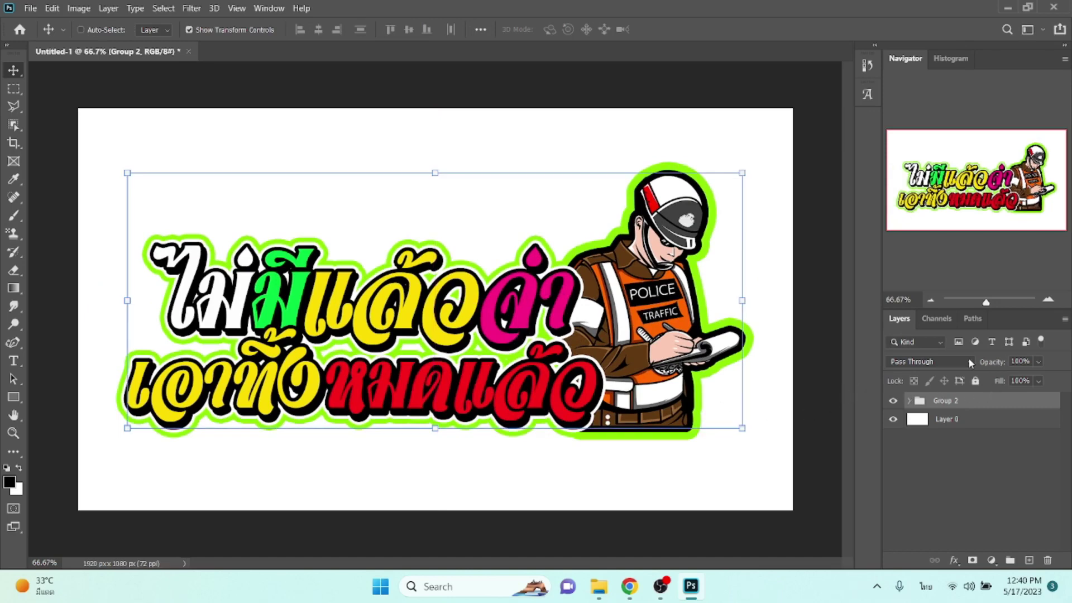
- Expand Group 2 and Group 1 copy and select the หมดแล้ว text layer
{"action": "left_click", "coordinate": [907, 400]}
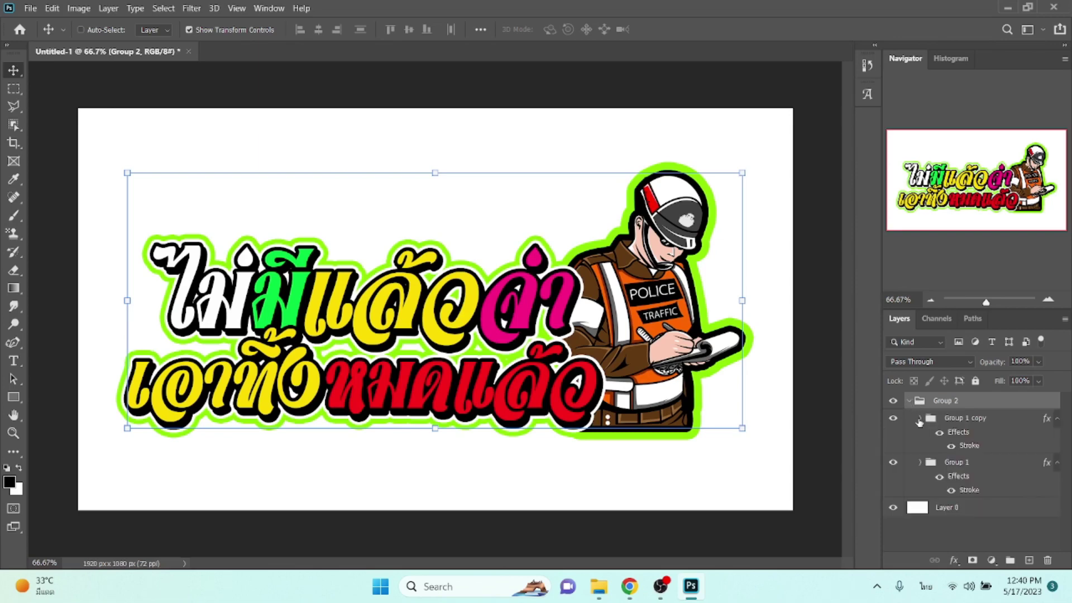
{"action": "left_click", "coordinate": [919, 419]}
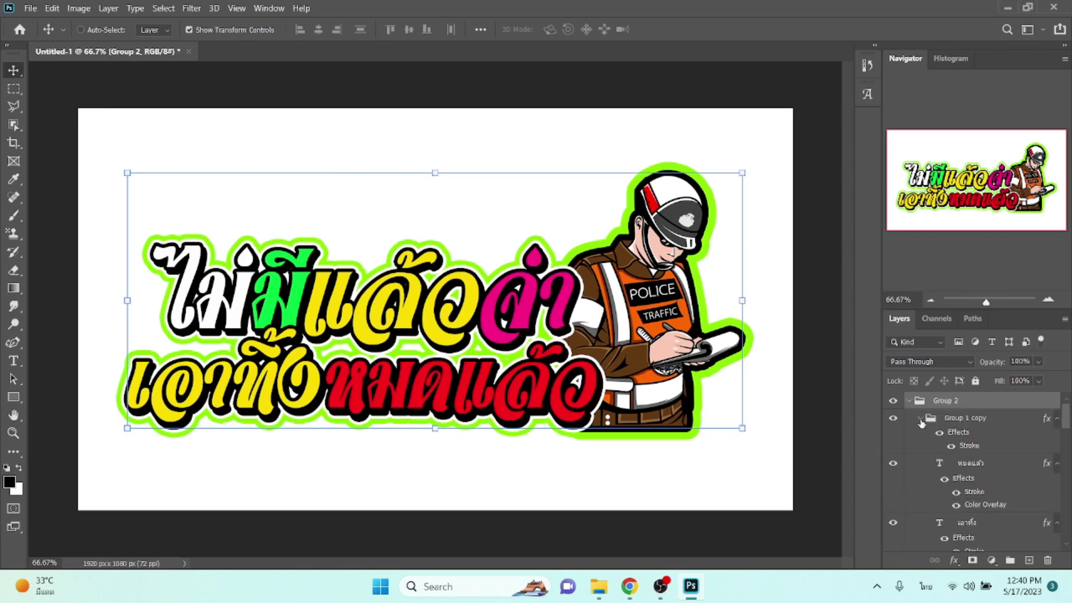
{"action": "left_click", "coordinate": [976, 465]}
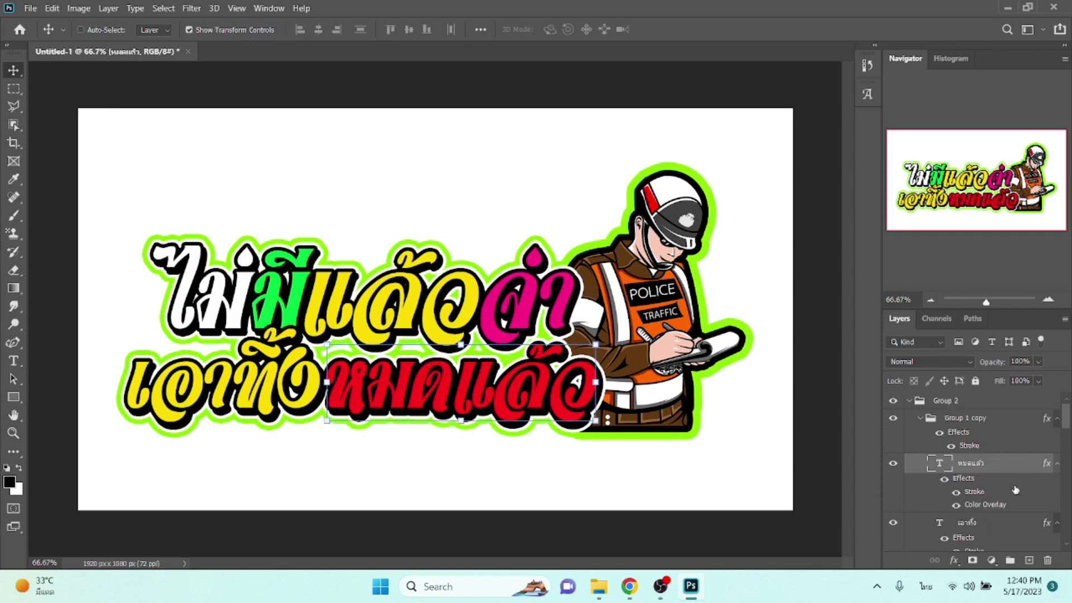
{"action": "scroll", "coordinate": [1013, 492], "scroll_direction": "down", "scroll_amount": 1}
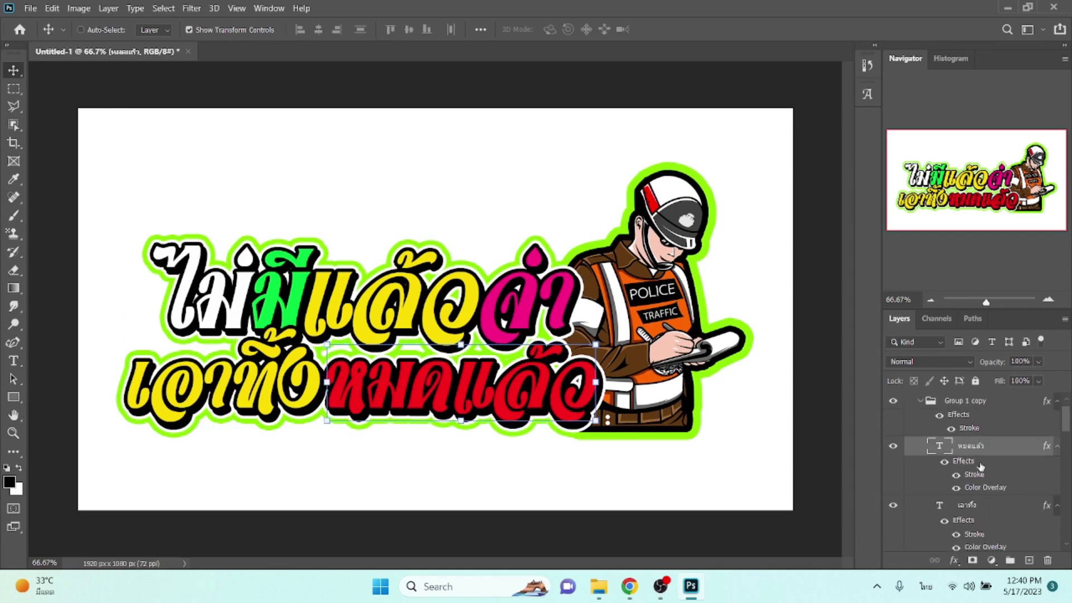
{"action": "scroll", "coordinate": [976, 469], "scroll_direction": "up", "scroll_amount": 1}
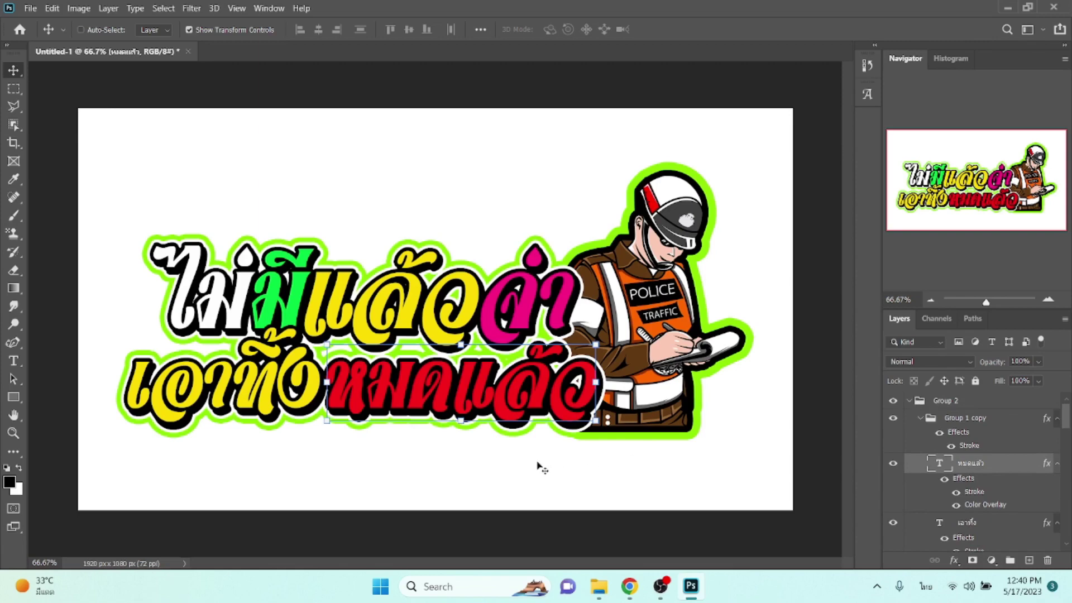
- Draw a closed curved black swoosh shape, Shape 1, under the lower text line
{"action": "key", "text": "p"}
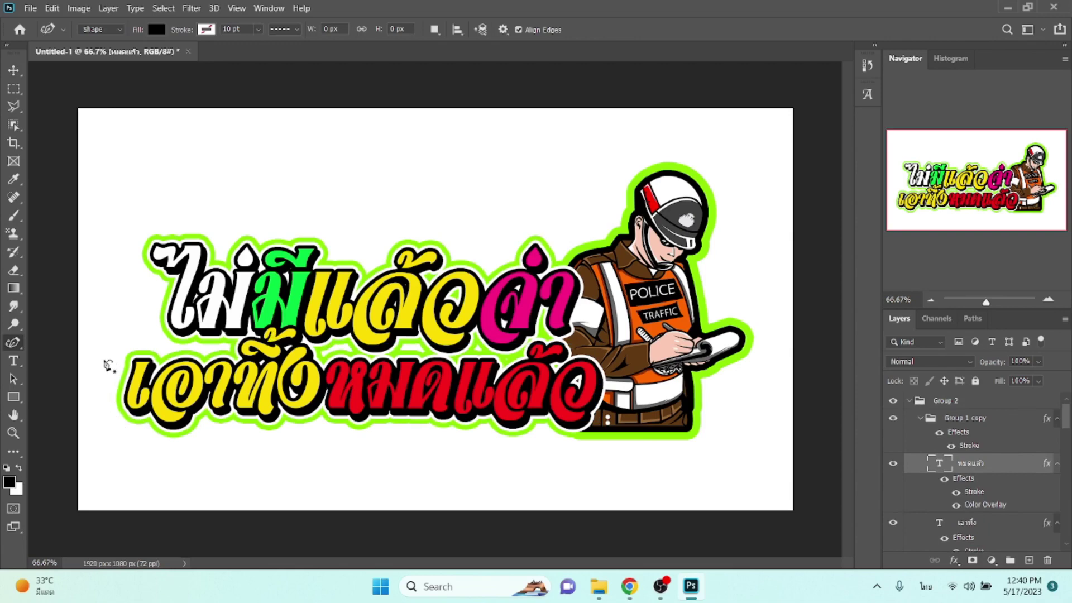
{"action": "left_click", "coordinate": [103, 360]}
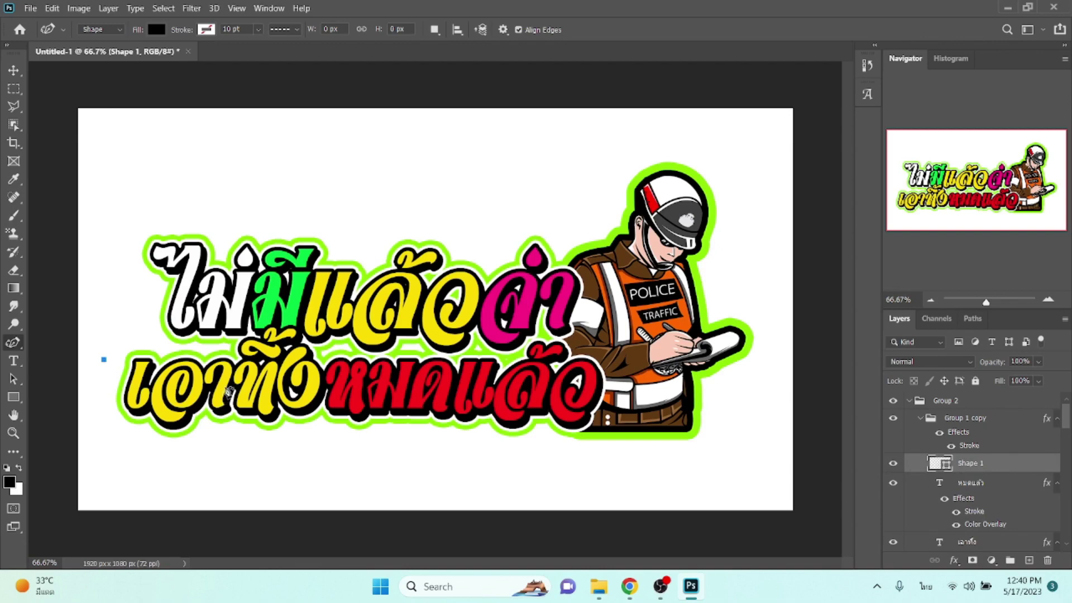
{"action": "mouse_move", "coordinate": [225, 386]}
{"action": "left_mouse_down"}
{"action": "mouse_move", "coordinate": [350, 399]}
{"action": "mouse_move", "coordinate": [419, 377]}
{"action": "left_mouse_up"}
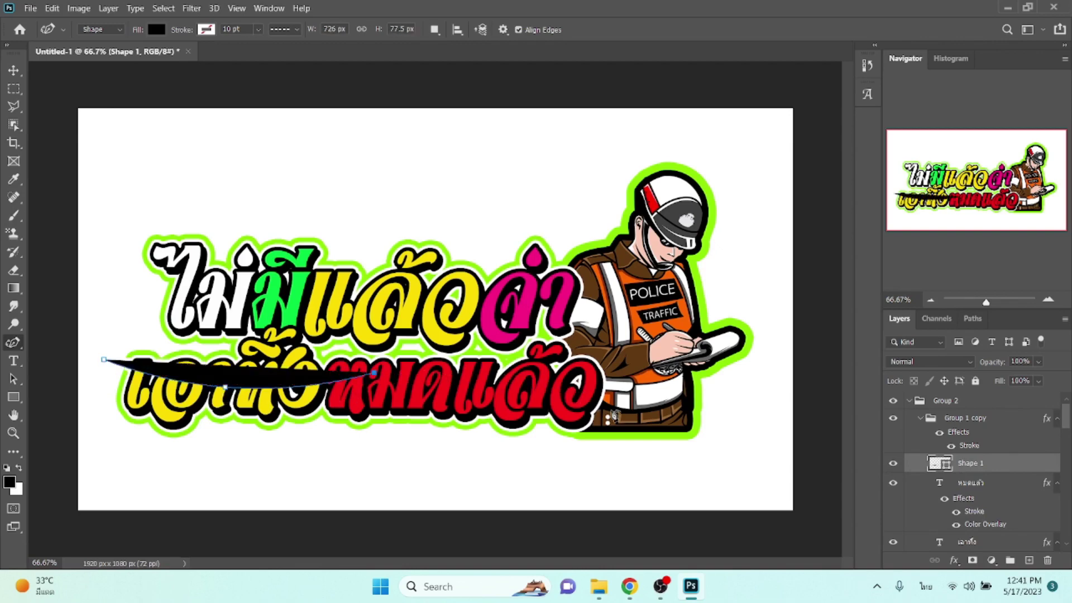
{"action": "left_click", "coordinate": [636, 436]}
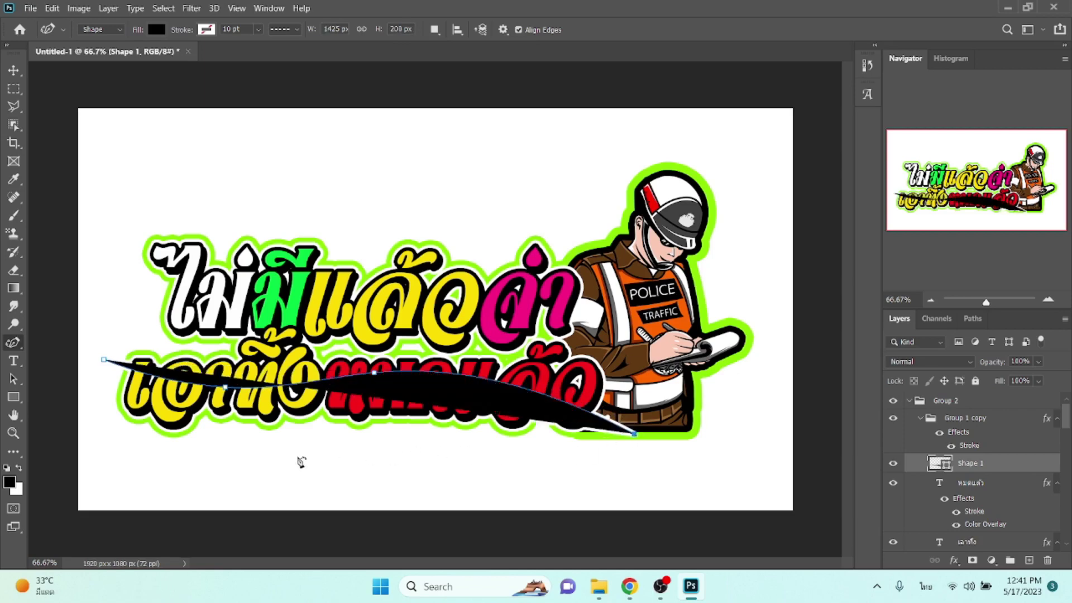
{"action": "left_click", "coordinate": [298, 457]}
{"action": "left_click", "coordinate": [99, 439]}
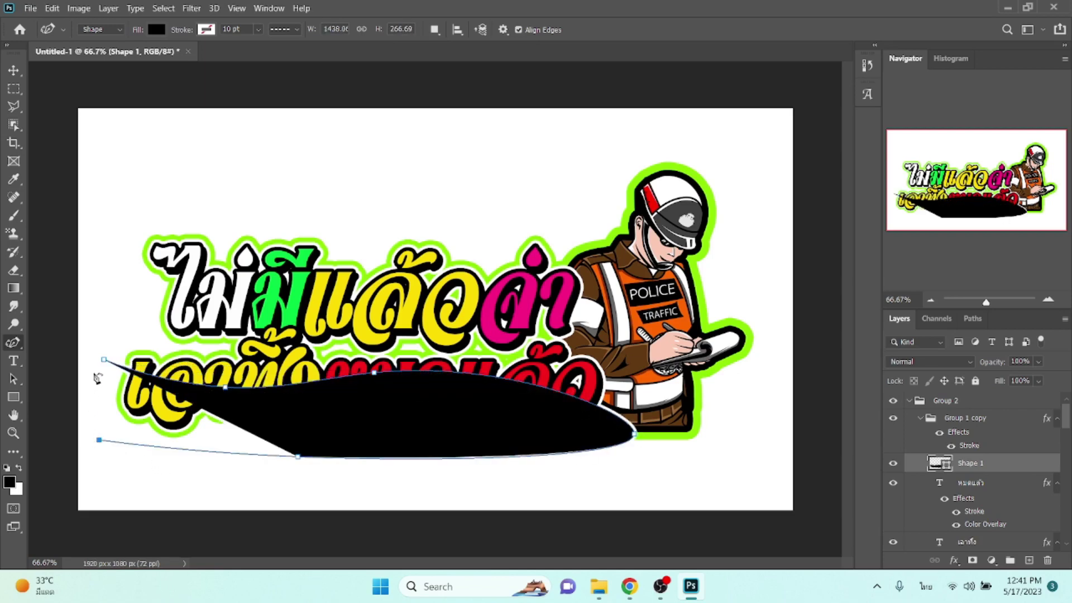
{"action": "left_click", "coordinate": [104, 360]}
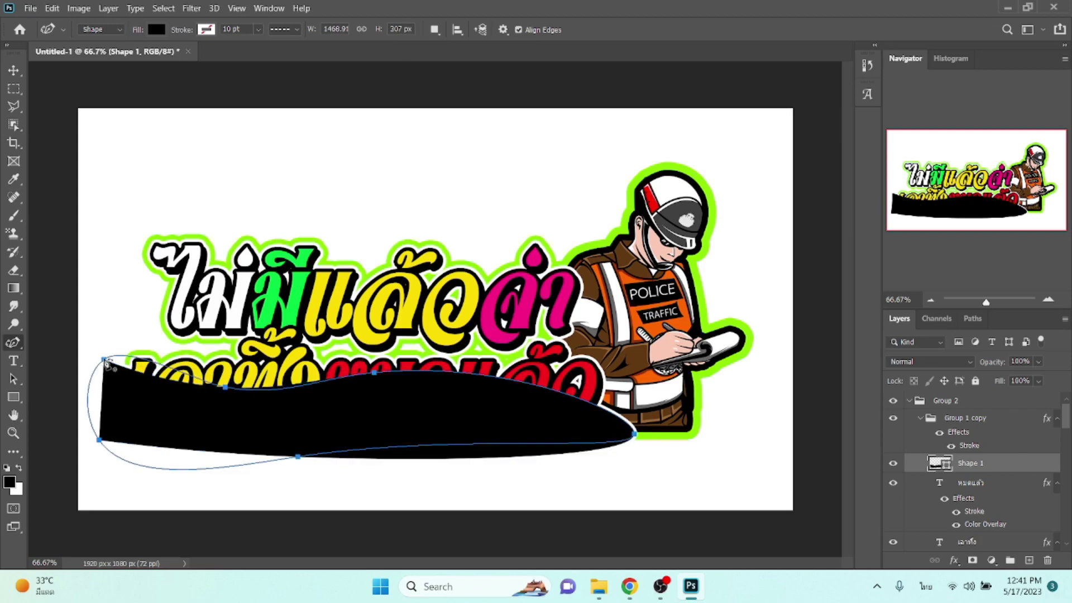
{"action": "left_click_drag", "start_coordinate": [106, 364], "coordinate": [102, 369]}
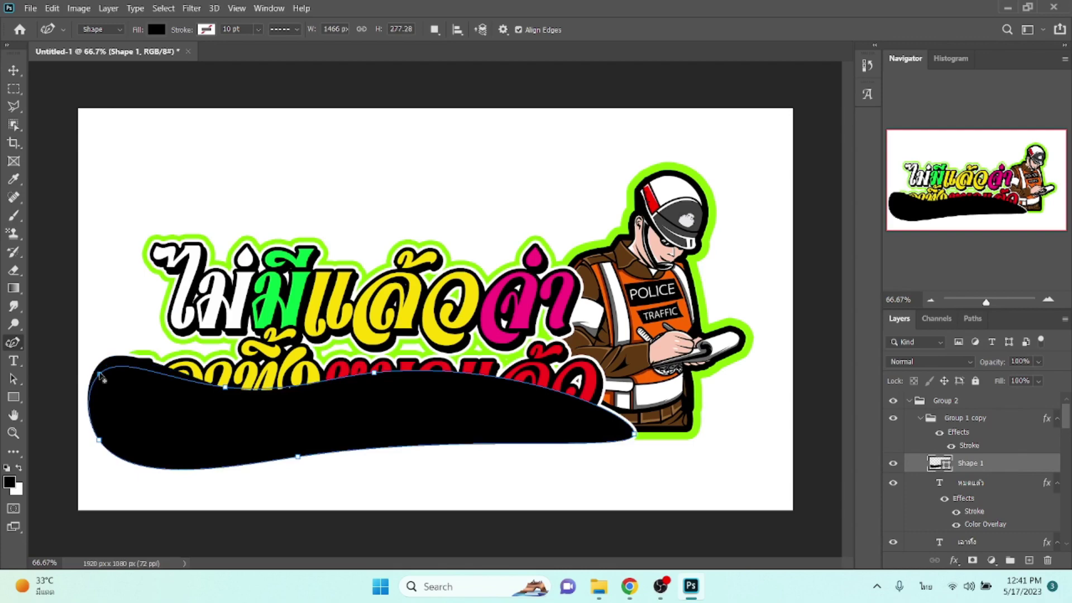
{"action": "left_click_drag", "start_coordinate": [102, 369], "coordinate": [99, 373]}
{"action": "key", "text": "Escape"}
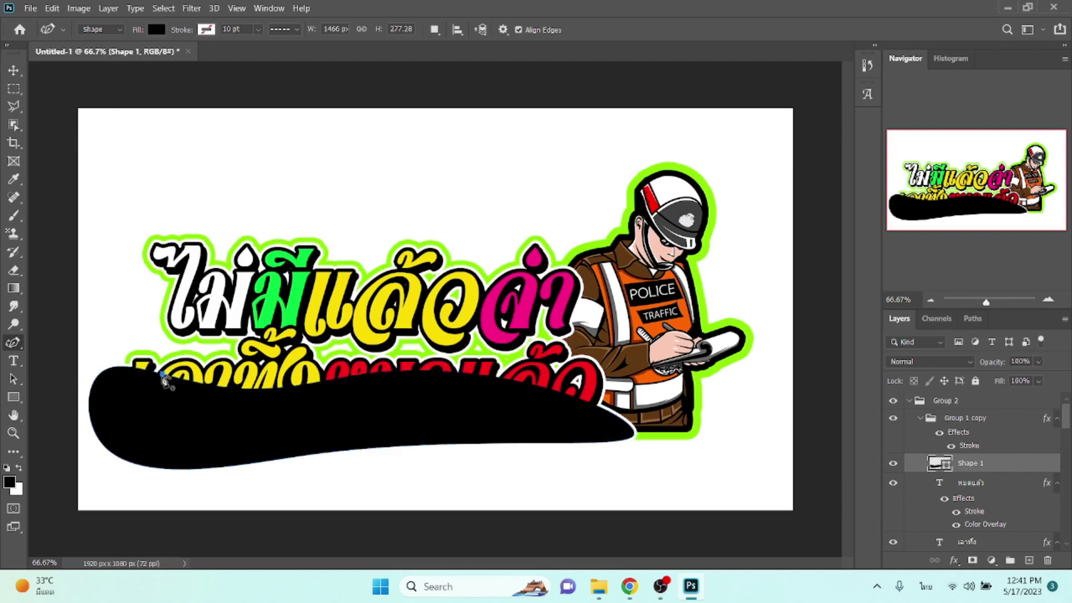
{"action": "left_click", "coordinate": [14, 70]}
- Rasterize the Shape 1 swoosh layer and reselect the หมดแล้ว text layer
{"action": "right_click", "coordinate": [978, 465]}
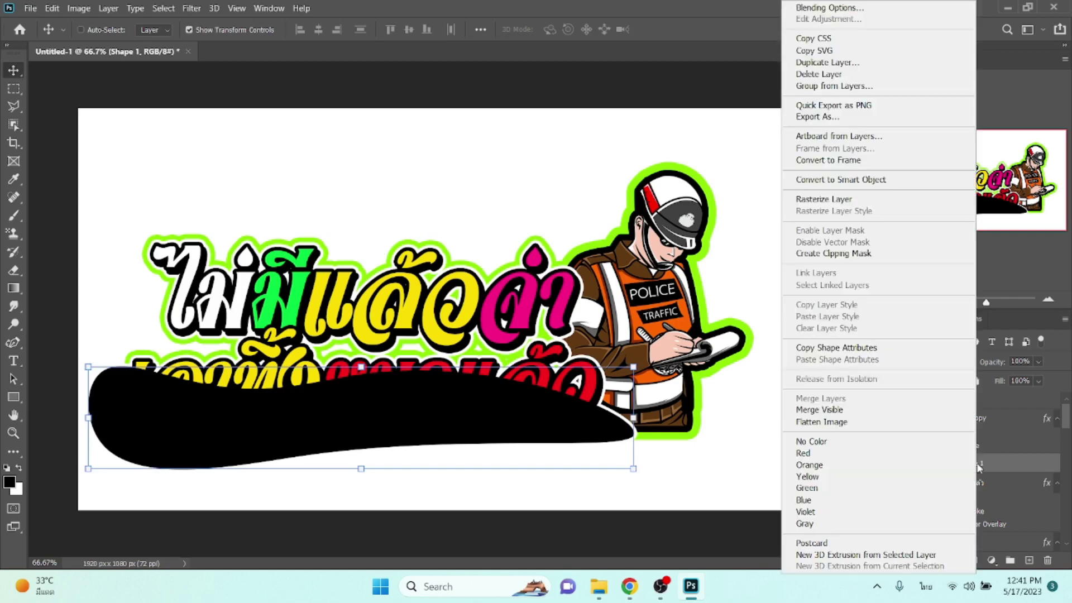
{"action": "left_click", "coordinate": [843, 199]}
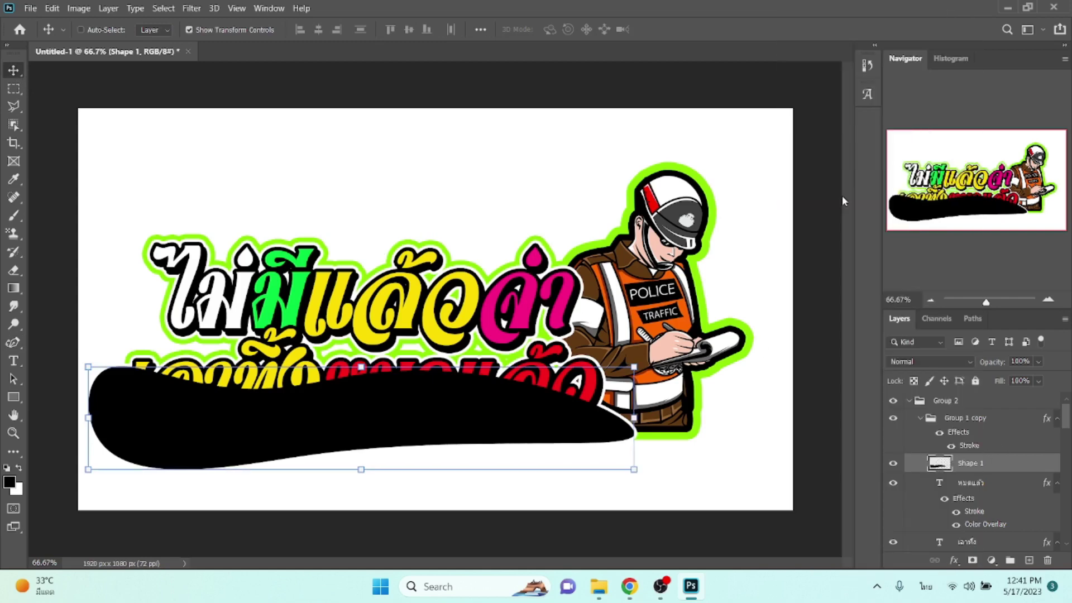
{"action": "left_click", "coordinate": [980, 485]}
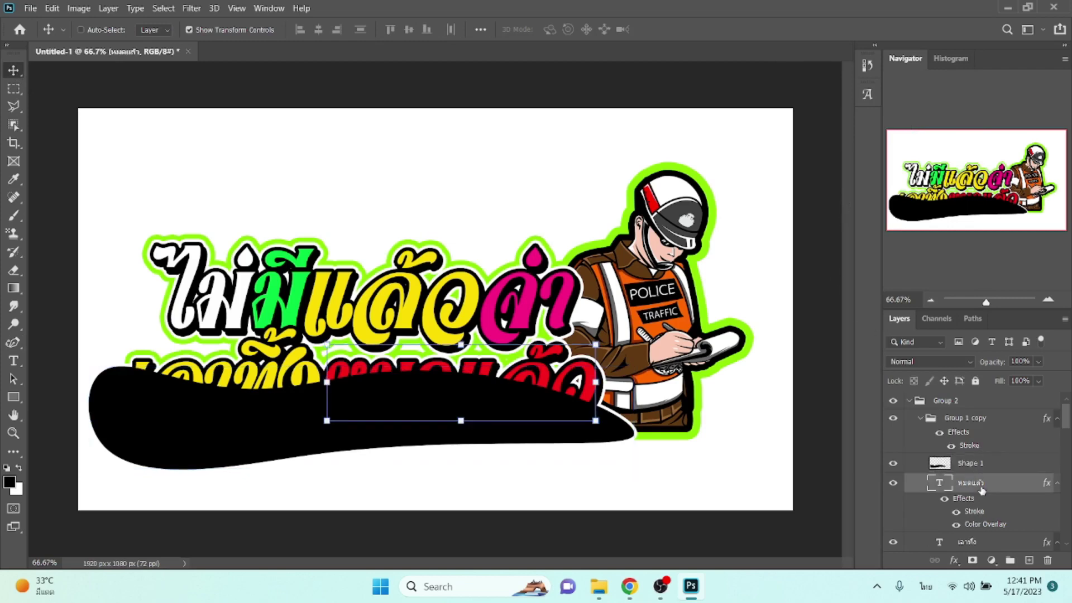
- Object-select the หมดแล้ว letters and cut that part of the swoosh into Layer 1
{"action": "key", "text": "w"}
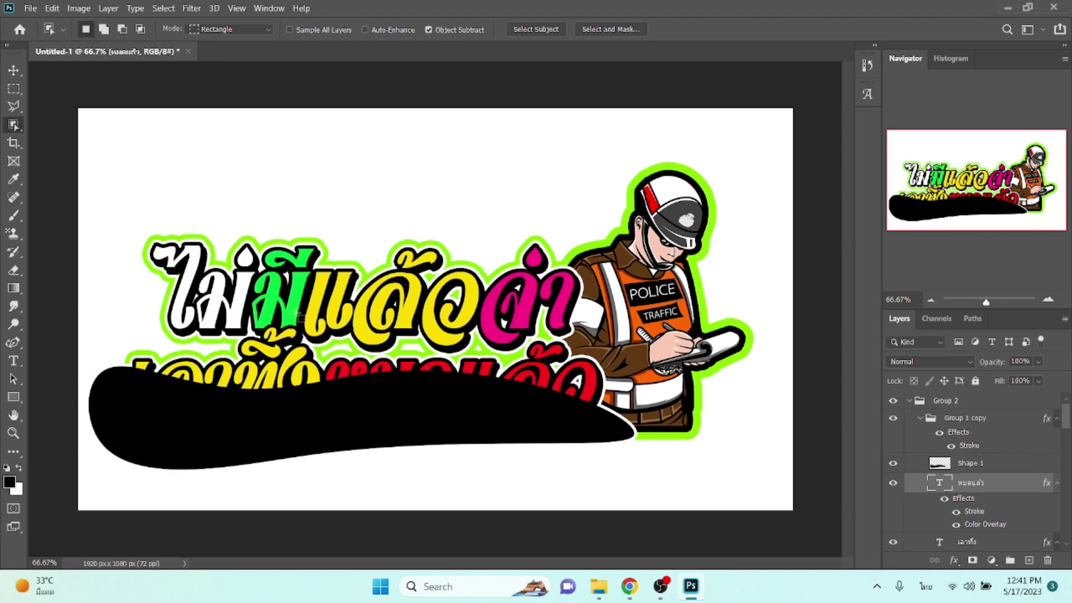
{"action": "left_click_drag", "start_coordinate": [286, 289], "coordinate": [669, 476]}
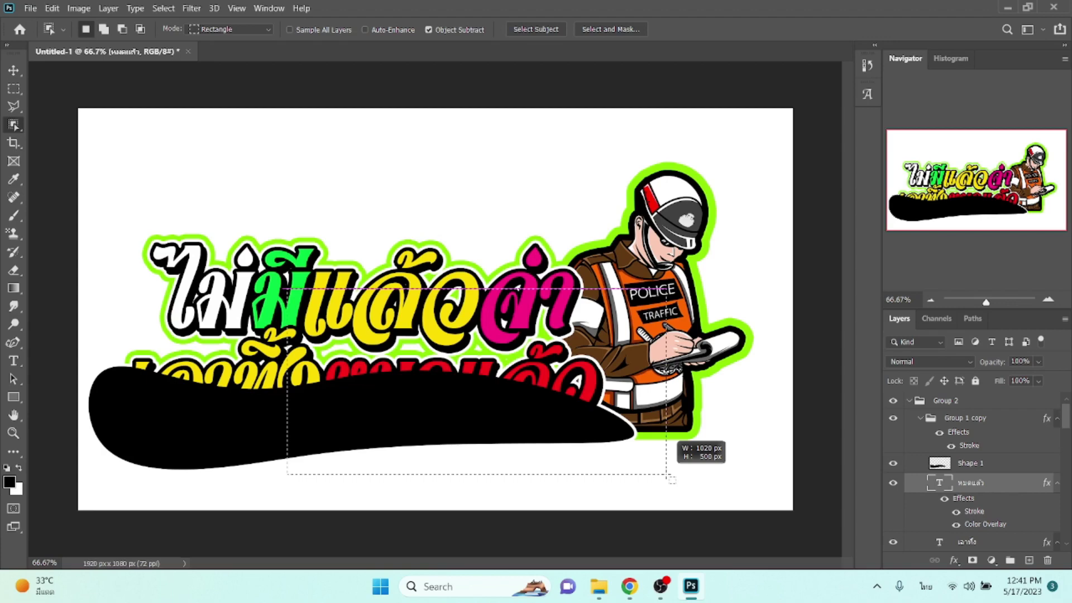
{"action": "left_click_drag", "start_coordinate": [670, 478], "coordinate": [667, 473]}
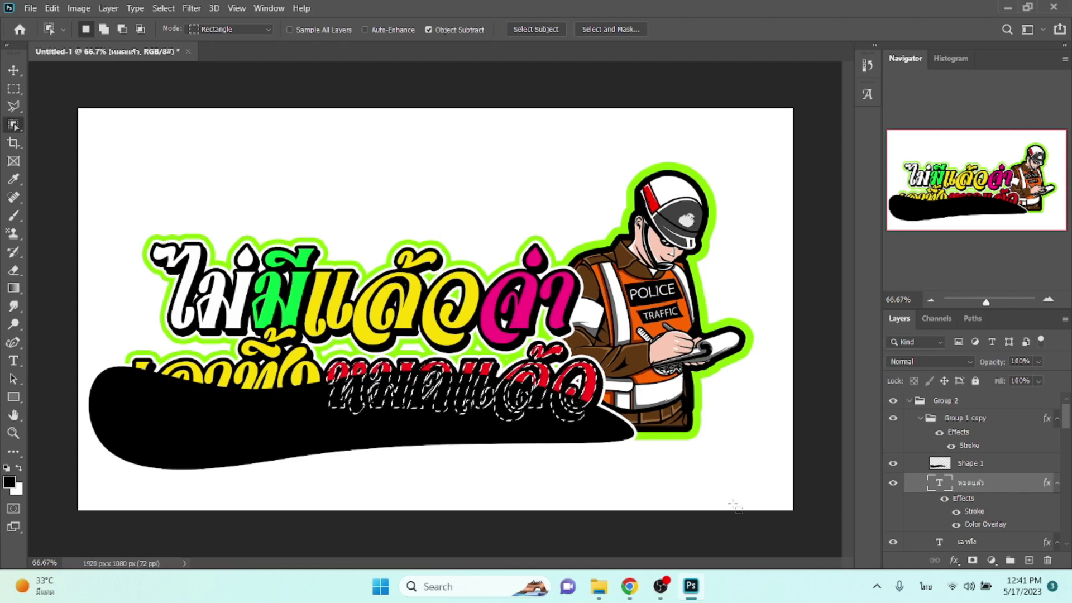
{"action": "key", "text": "alt+bracketright"}
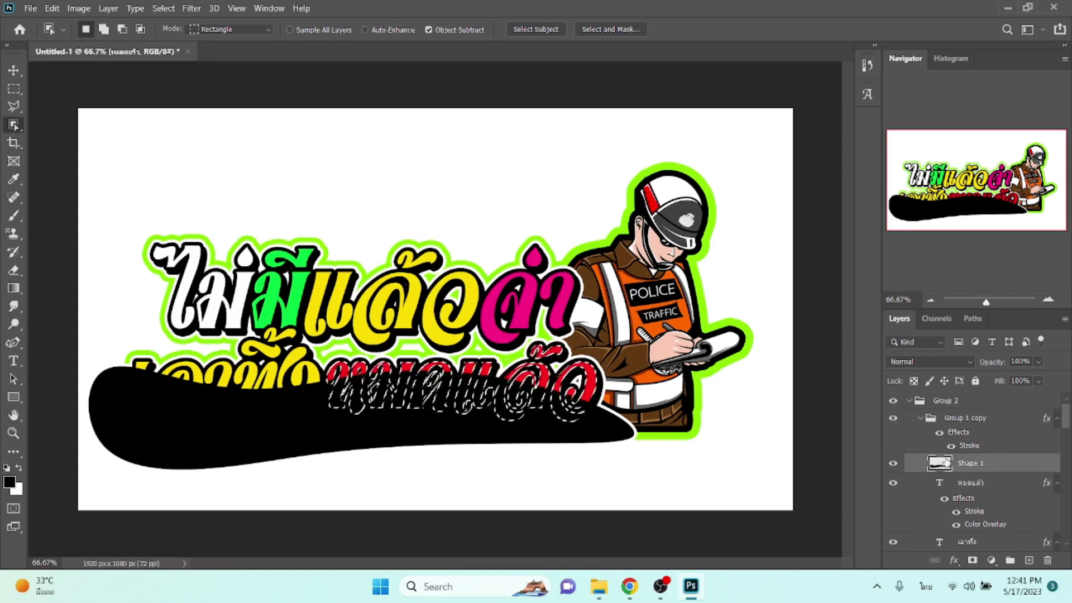
{"action": "right_click", "coordinate": [506, 397]}
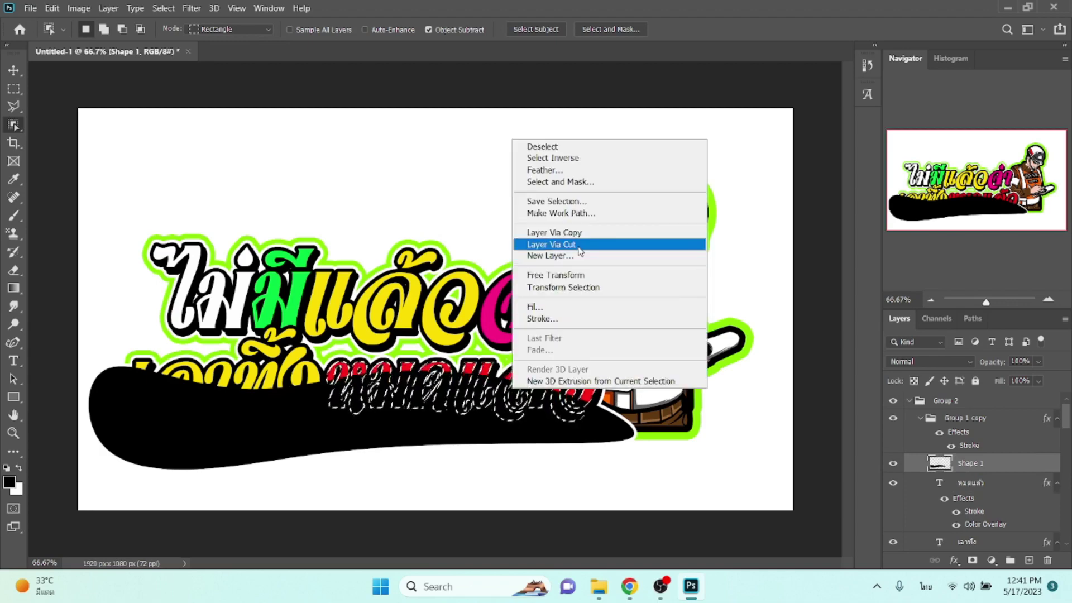
{"action": "left_click", "coordinate": [578, 244]}
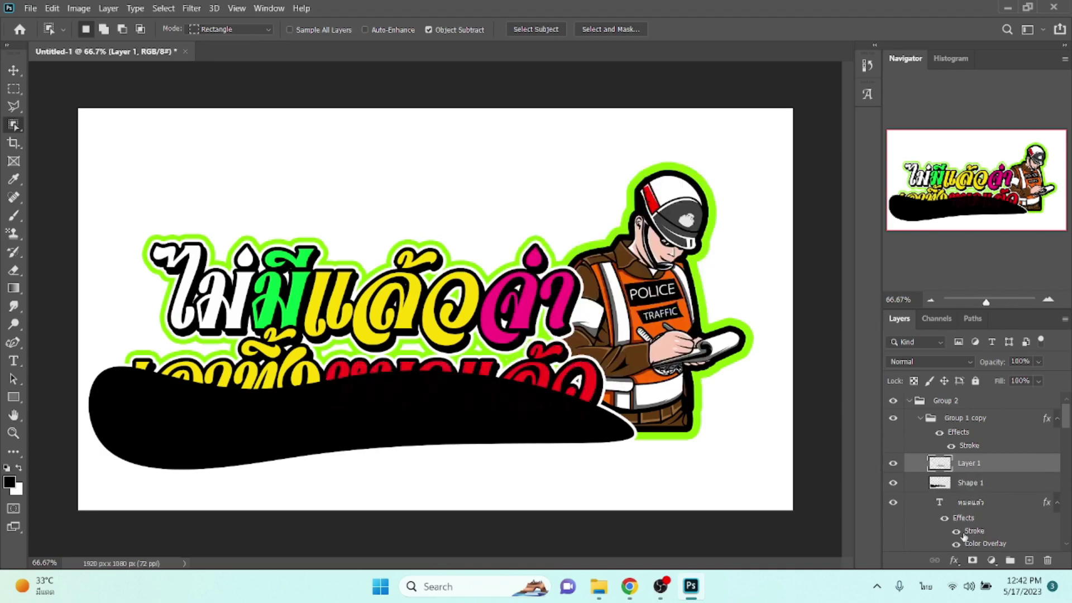
- Apply a dark red #a90313 Color Overlay to Layer 1
{"action": "left_click", "coordinate": [954, 560]}
{"action": "left_click", "coordinate": [967, 507]}
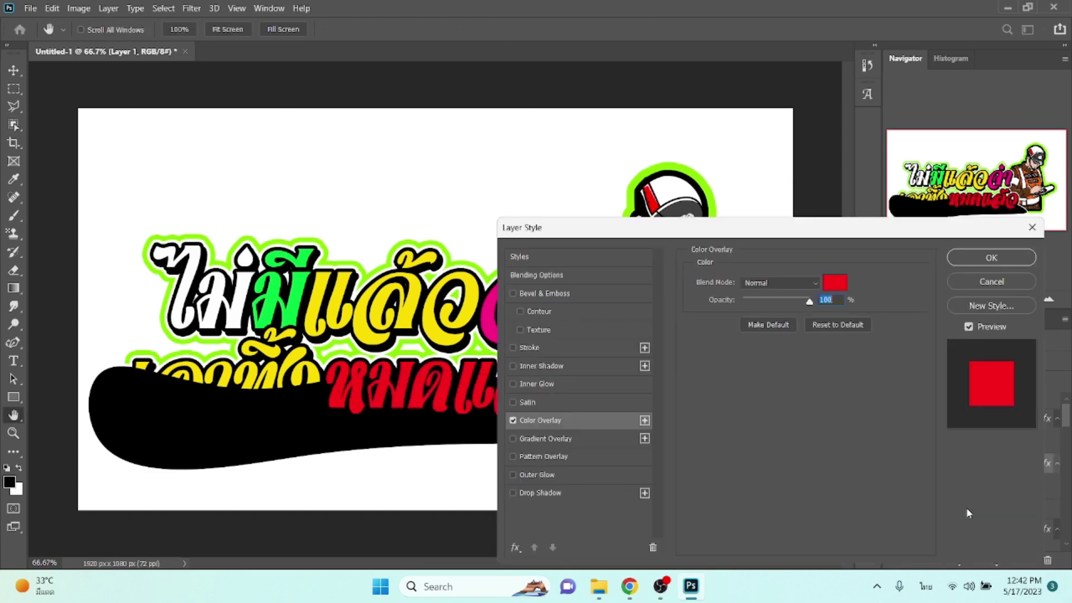
{"action": "left_click", "coordinate": [835, 285]}
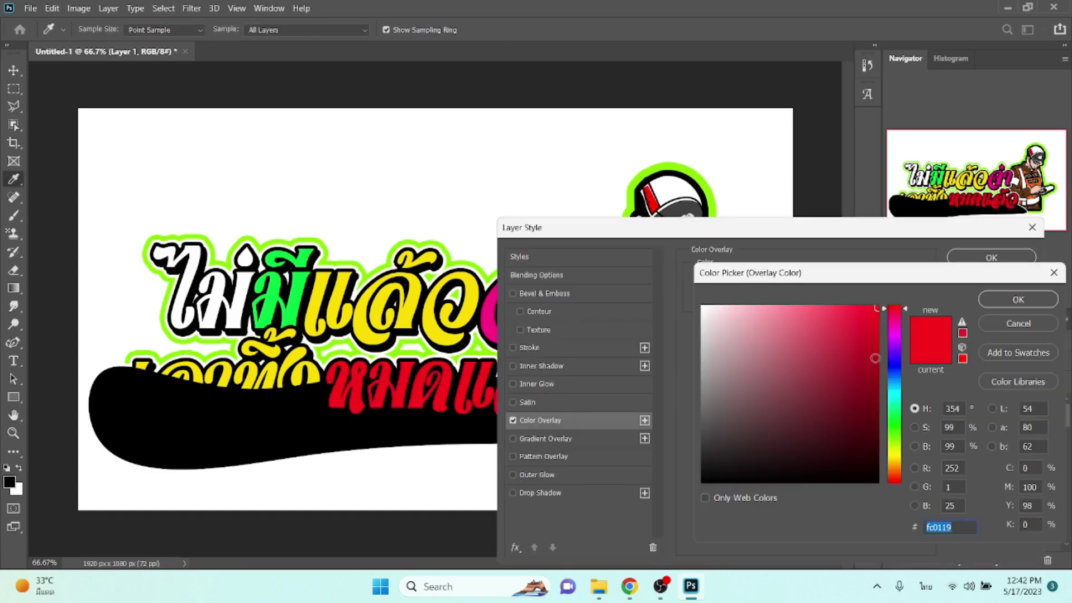
{"action": "type", "text": "a90313"}
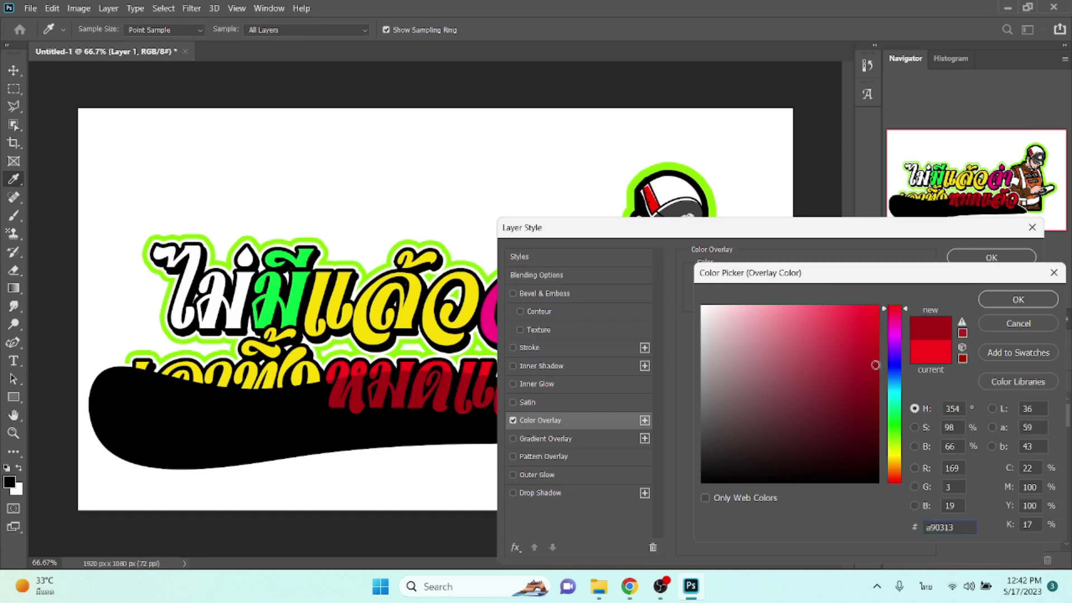
{"action": "key", "text": "Return"}
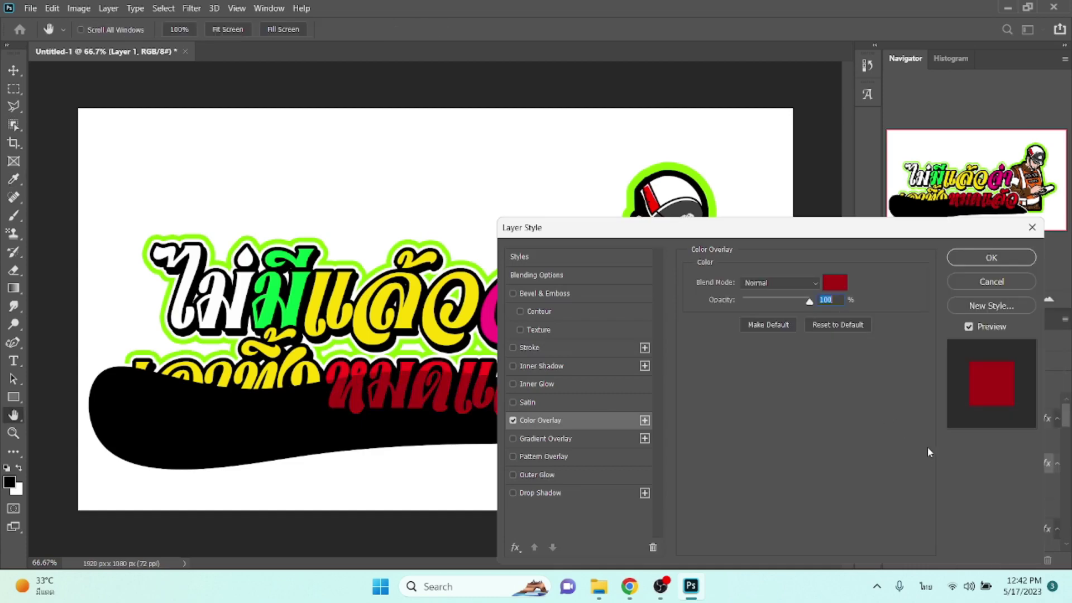
{"action": "key", "text": "Return"}
{"action": "scroll", "coordinate": [971, 510], "scroll_direction": "down", "scroll_amount": 1}
- Object-select the letters of the lower-left yellow word เอาทิ้ง
{"action": "scroll", "coordinate": [971, 511], "scroll_direction": "down", "scroll_amount": 1}
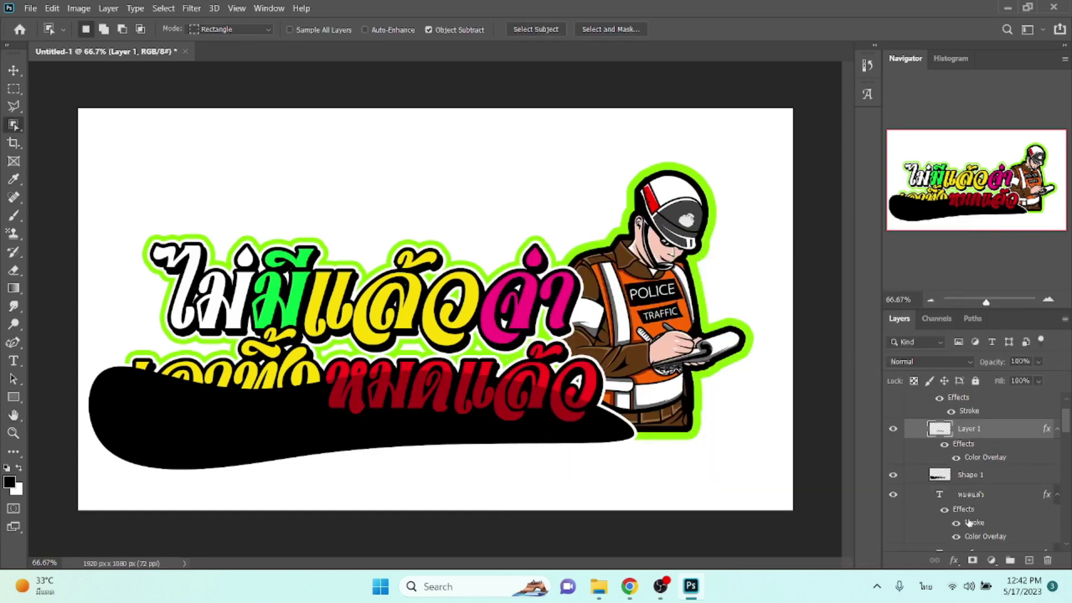
{"action": "scroll", "coordinate": [972, 513], "scroll_direction": "down", "scroll_amount": 1}
{"action": "left_click", "coordinate": [974, 519]}
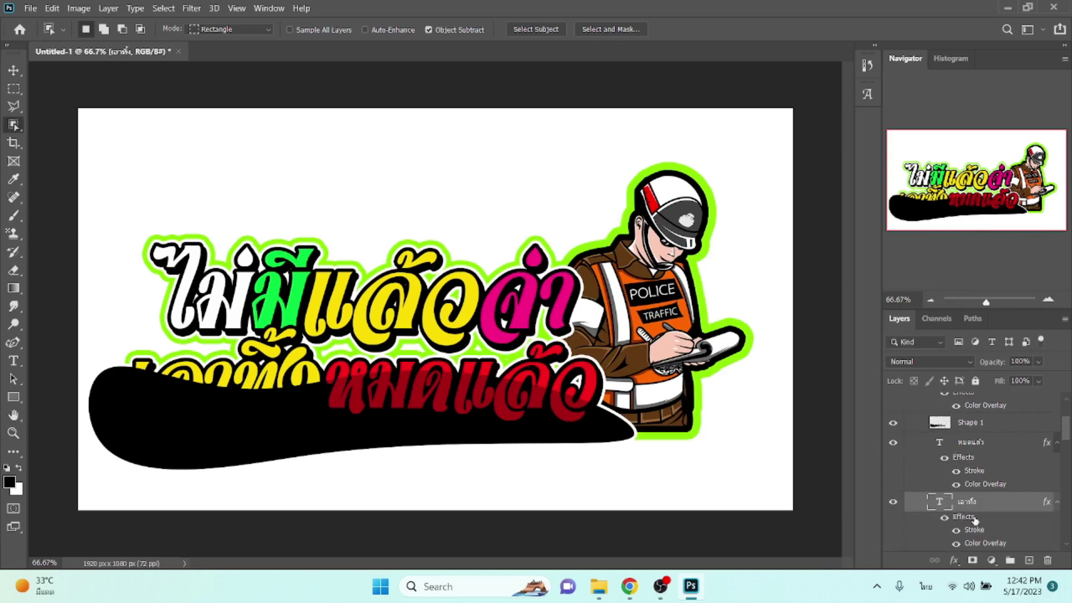
{"action": "left_click_drag", "start_coordinate": [100, 335], "coordinate": [346, 458]}
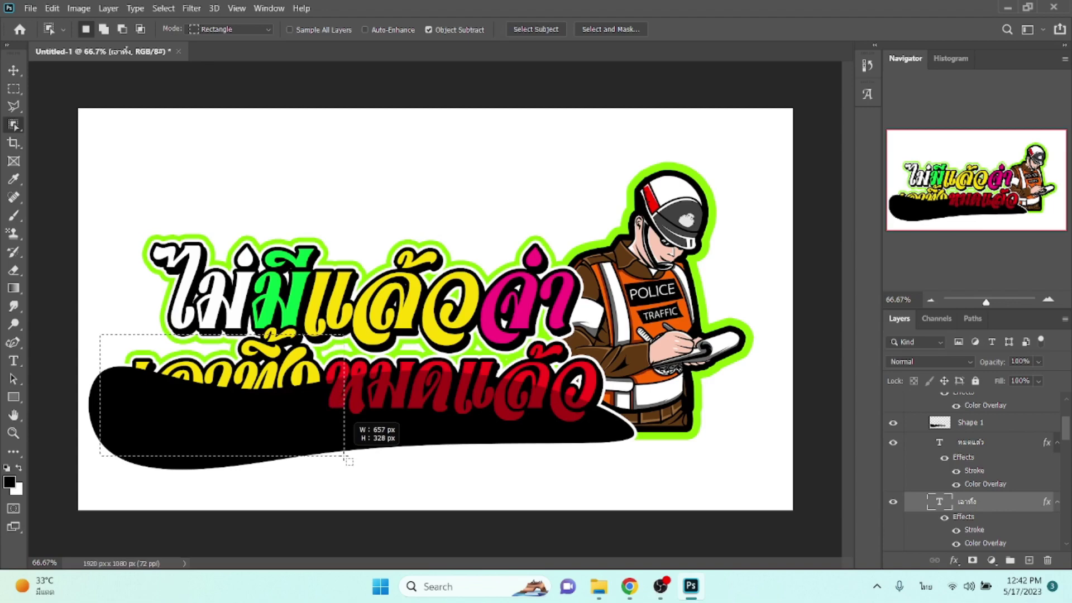
{"action": "left_click_drag", "start_coordinate": [346, 458], "coordinate": [346, 458]}
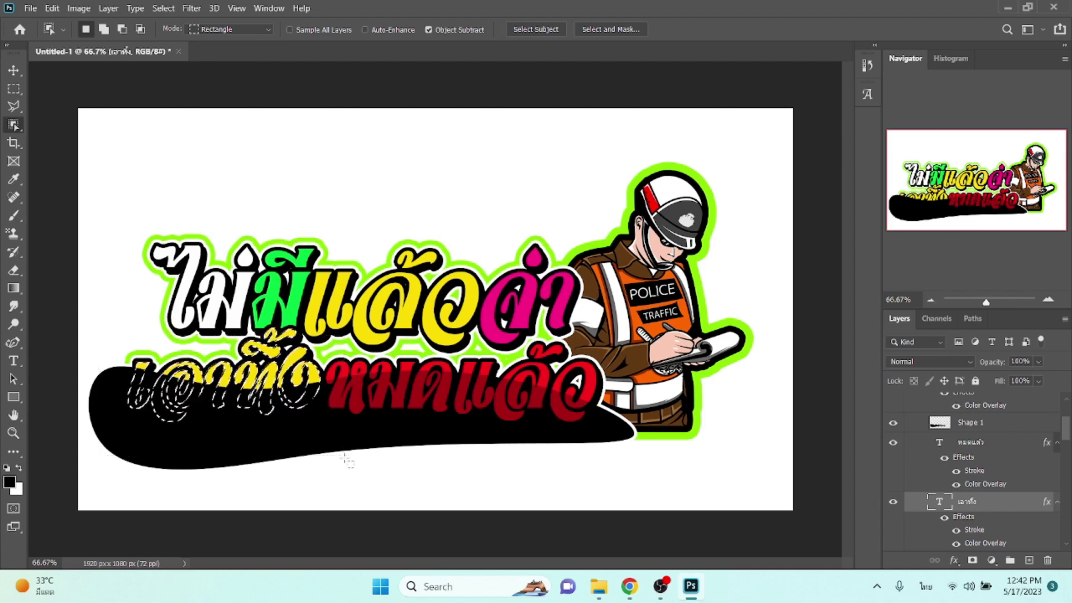
- Cut that part of Shape 1 onto Layer 2 and delete the remaining swoosh
{"action": "left_click", "coordinate": [961, 426]}
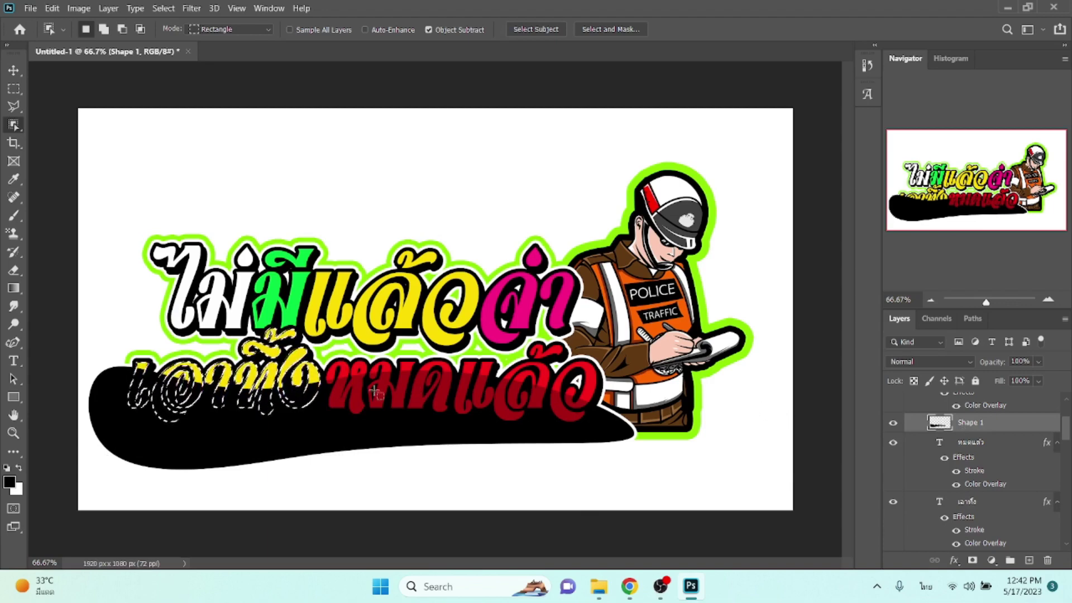
{"action": "right_click", "coordinate": [294, 395]}
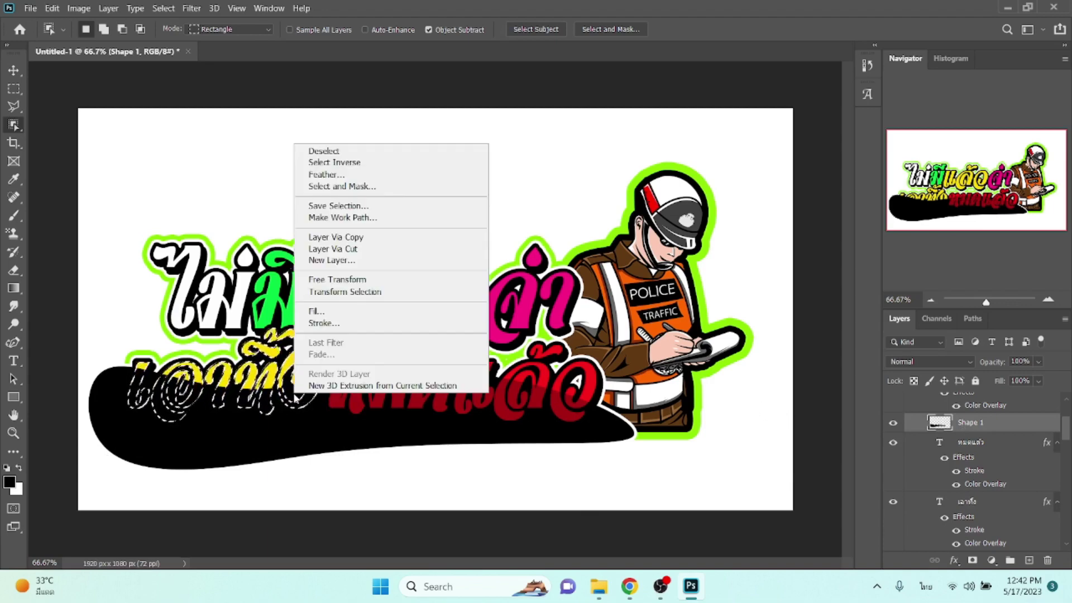
{"action": "left_click", "coordinate": [360, 250]}
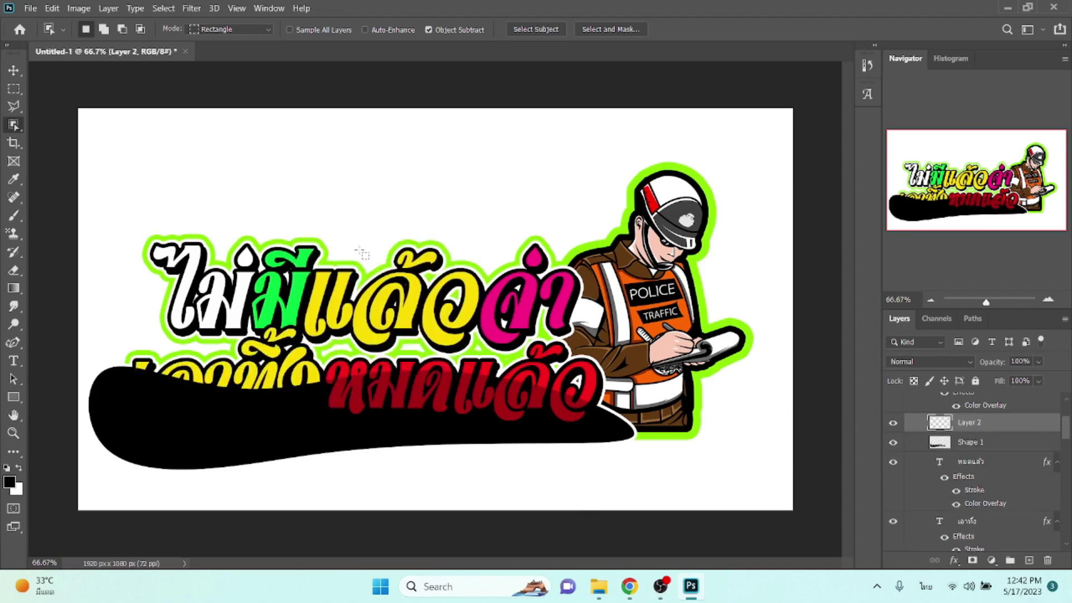
{"action": "left_click", "coordinate": [965, 446]}
{"action": "key", "text": "Delete"}
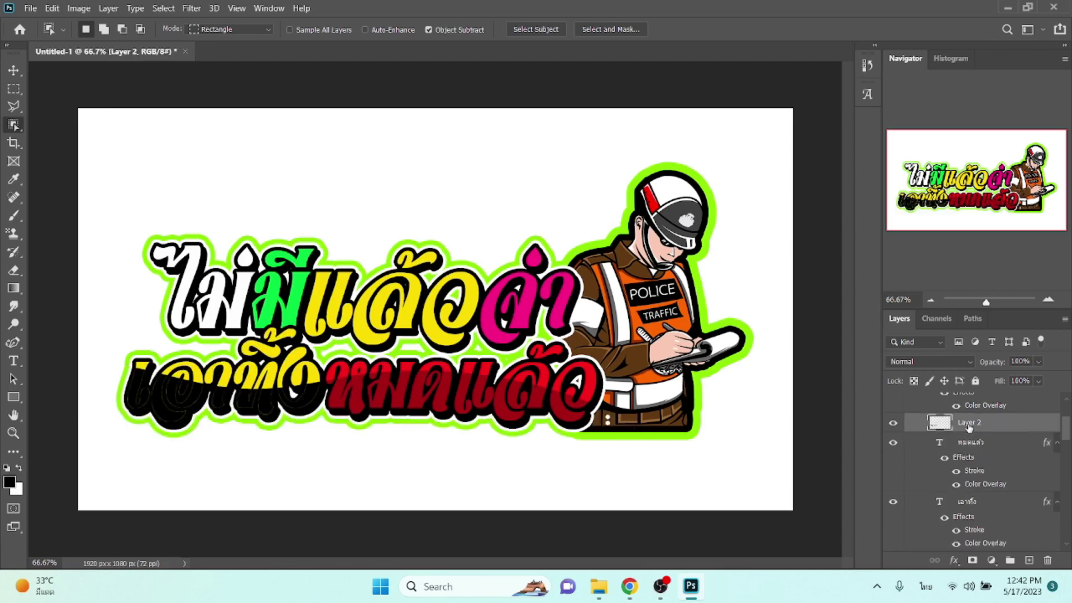
- Give Layer 2 a Color Overlay sampled from the yellow text and darkened to a28d01
{"action": "left_click", "coordinate": [954, 560]}
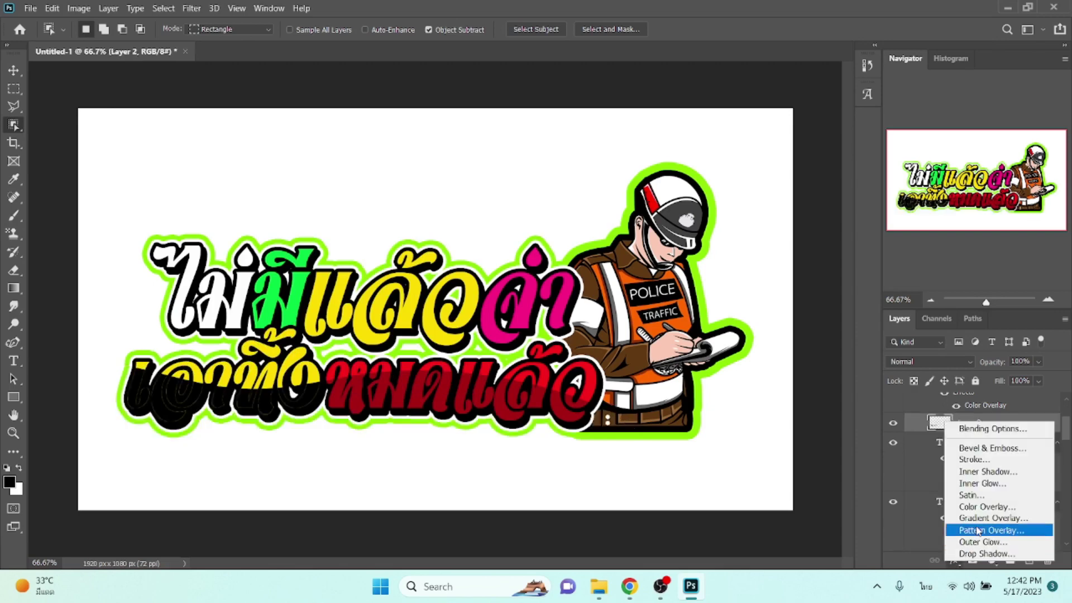
{"action": "left_click", "coordinate": [984, 507]}
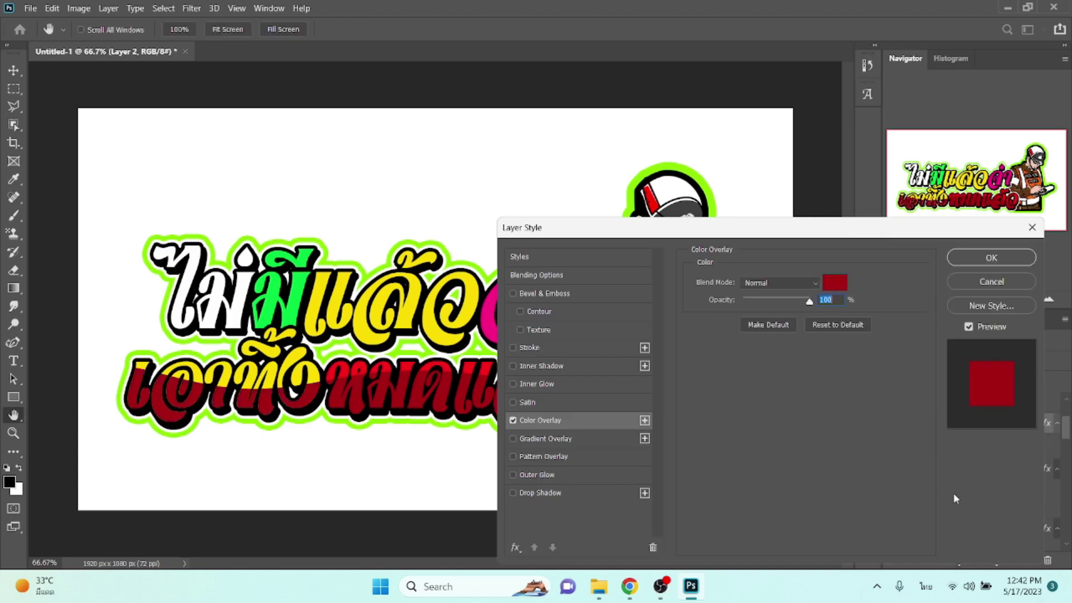
{"action": "left_click", "coordinate": [834, 283]}
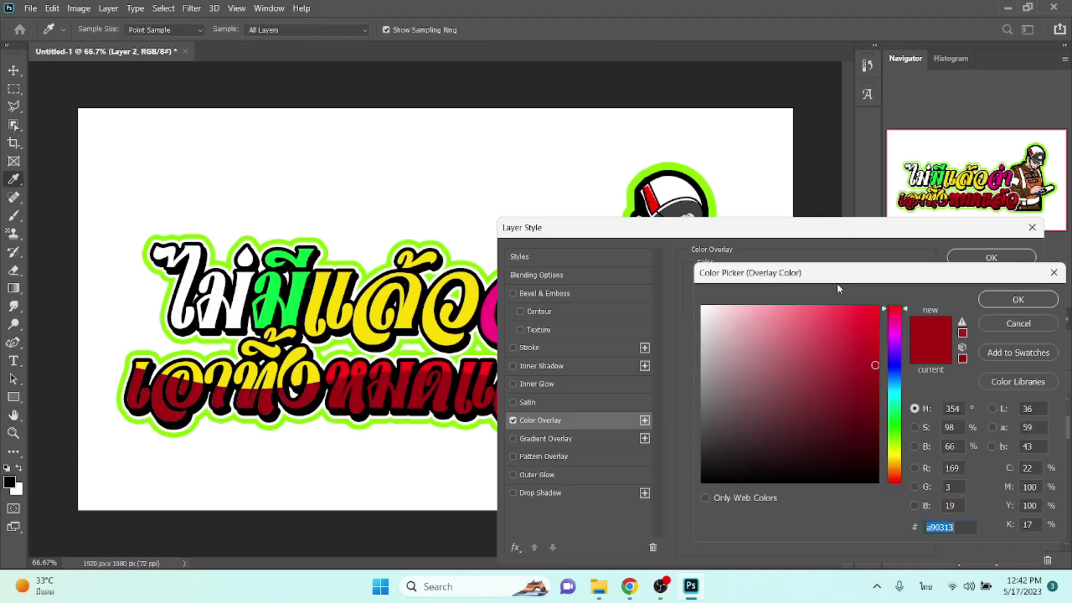
{"action": "left_click", "coordinate": [275, 367]}
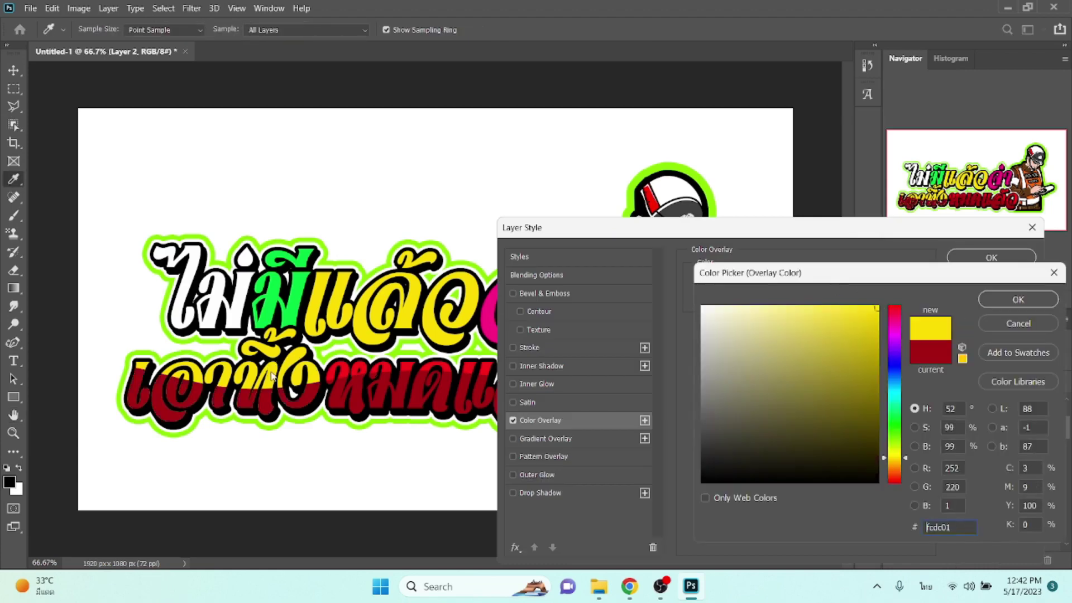
{"action": "left_click", "coordinate": [878, 370]}
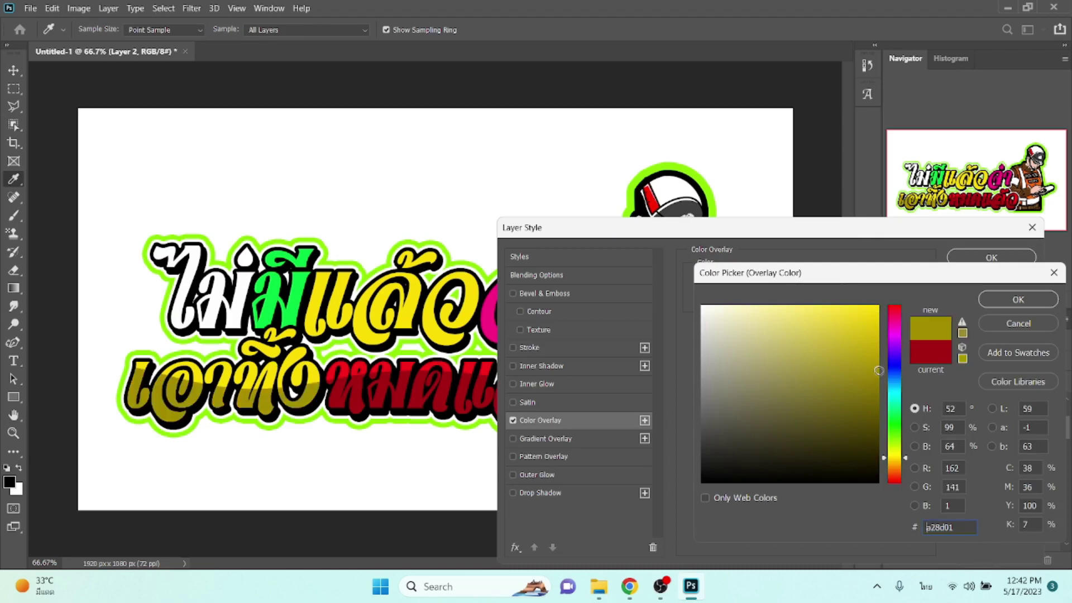
{"action": "key", "text": "Return"}
{"action": "key", "text": "Return"}
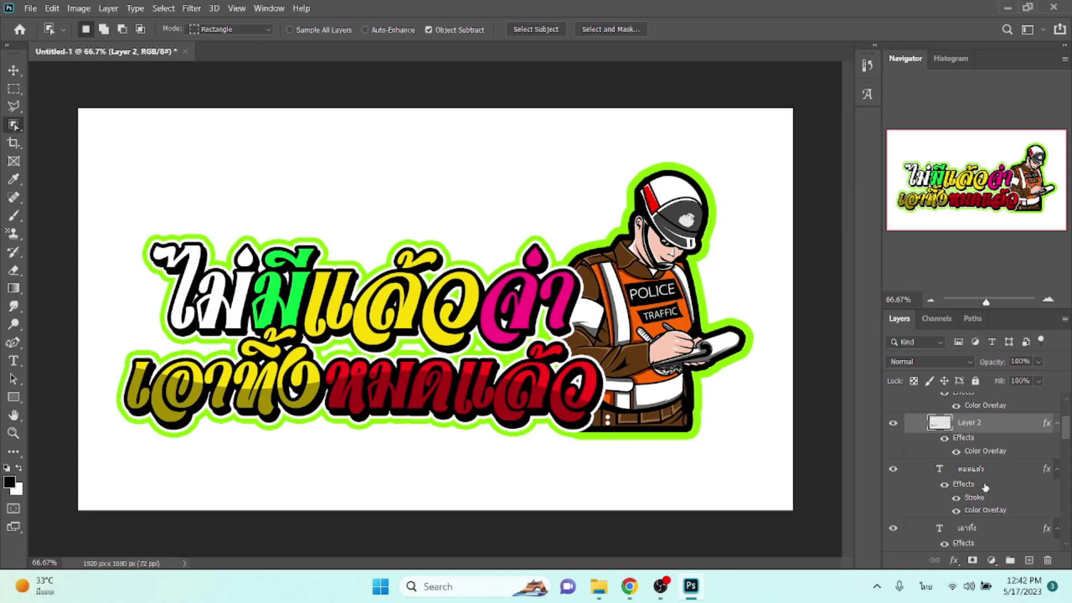
- Select the pink word จ่า's text layer in the Layers panel
{"action": "scroll", "coordinate": [994, 481], "scroll_direction": "down", "scroll_amount": 2}
{"action": "scroll", "coordinate": [994, 483], "scroll_direction": "down", "scroll_amount": 1}
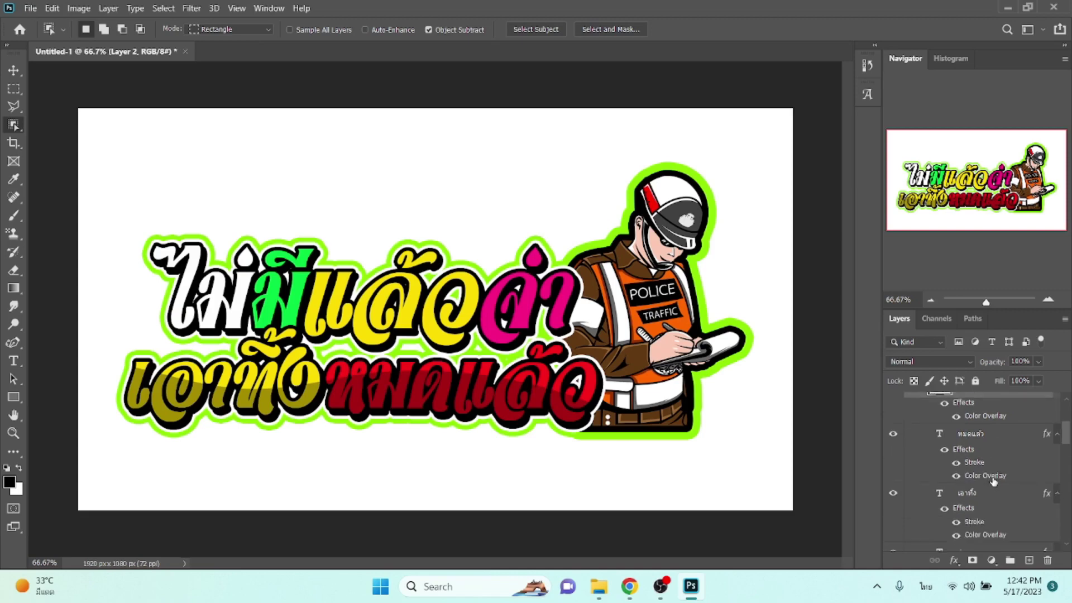
{"action": "scroll", "coordinate": [991, 486], "scroll_direction": "down", "scroll_amount": 1}
{"action": "scroll", "coordinate": [991, 489], "scroll_direction": "down", "scroll_amount": 1}
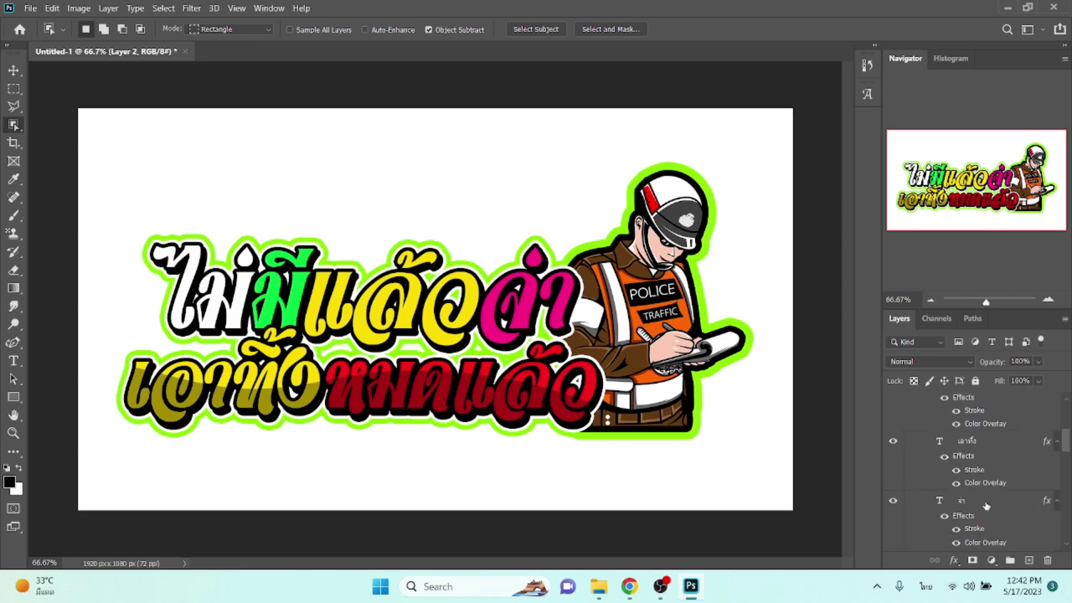
{"action": "left_click", "coordinate": [986, 504]}
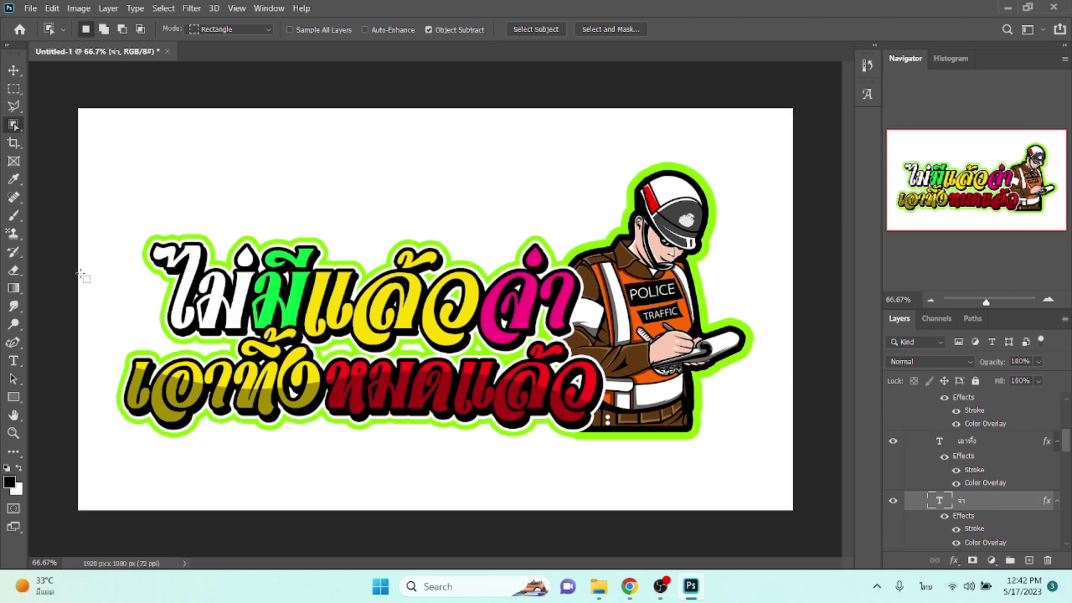
- Switch to the standard Pen Tool from the pen tools flyout
{"action": "key", "text": "v"}
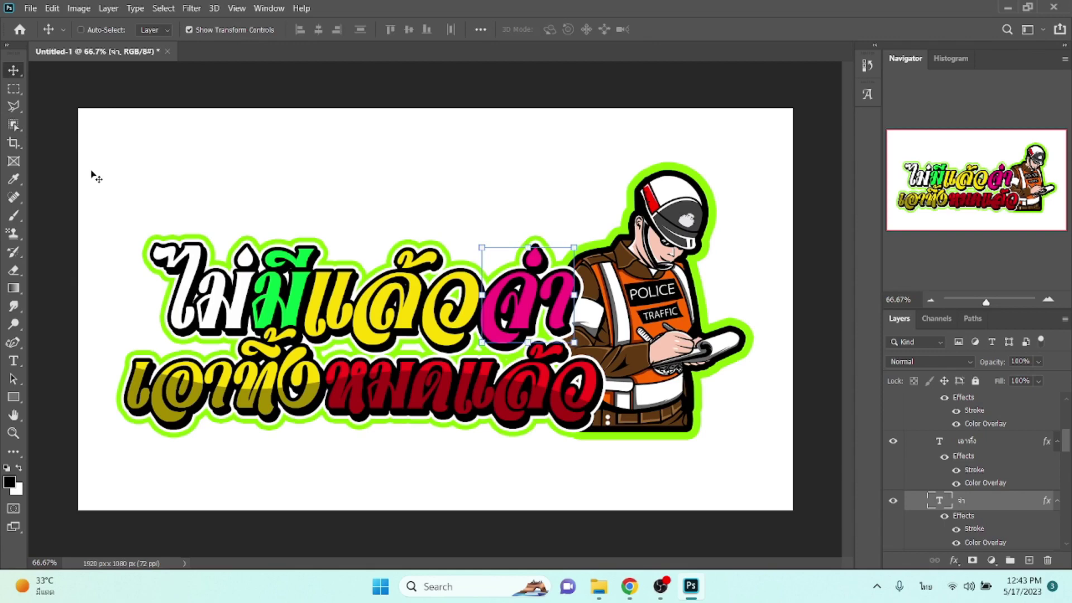
{"action": "key", "text": "p"}
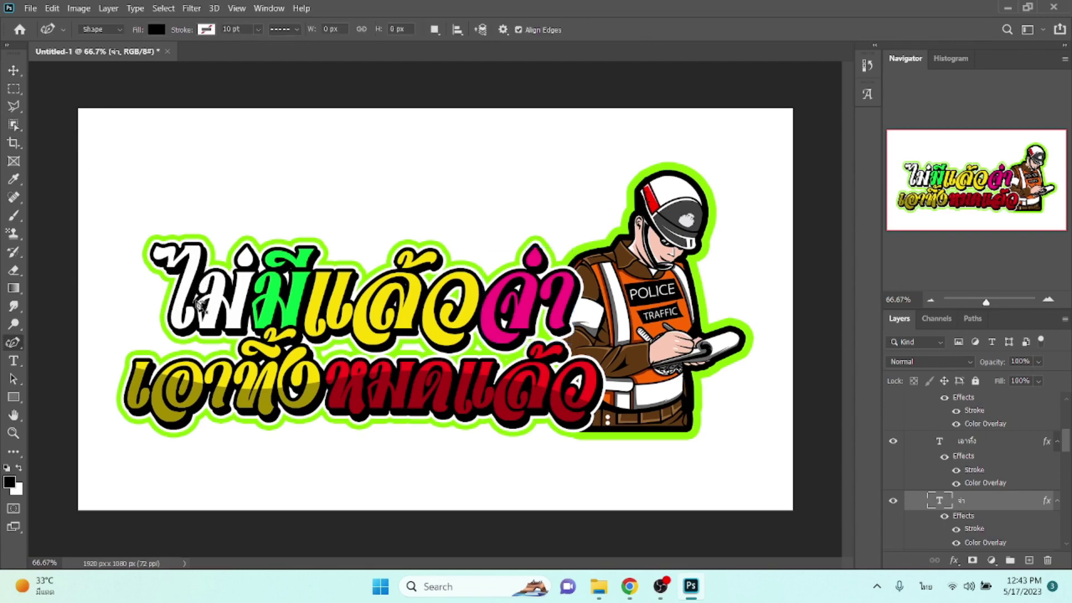
{"action": "right_click", "coordinate": [14, 343]}
{"action": "left_click", "coordinate": [56, 344]}
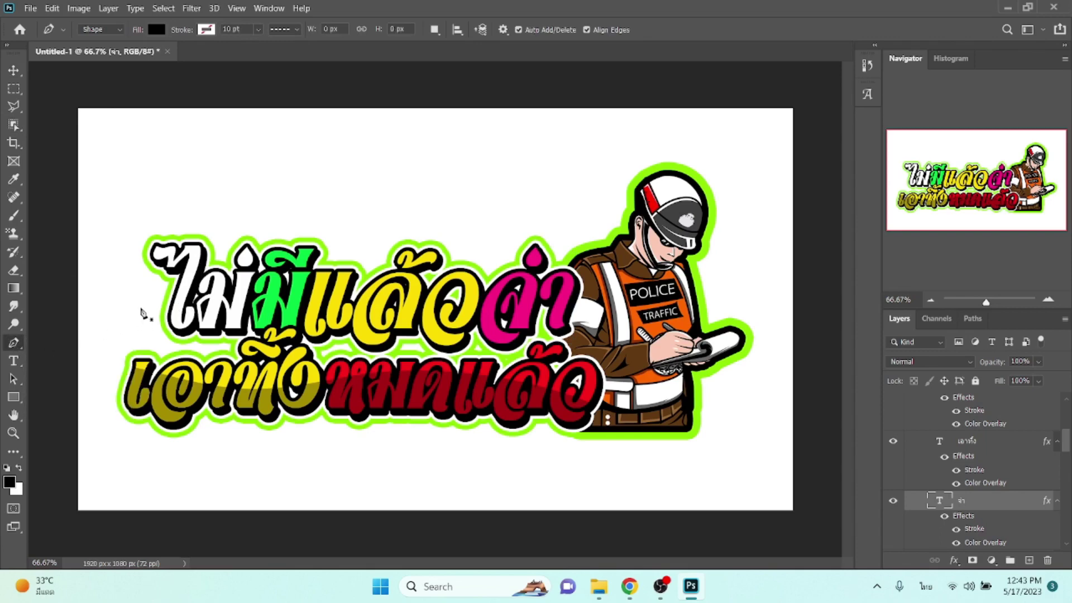
- Trace the jagged zigzag top edge of the swoosh across the top line with Pen anchors
{"action": "left_click", "coordinate": [140, 308]}
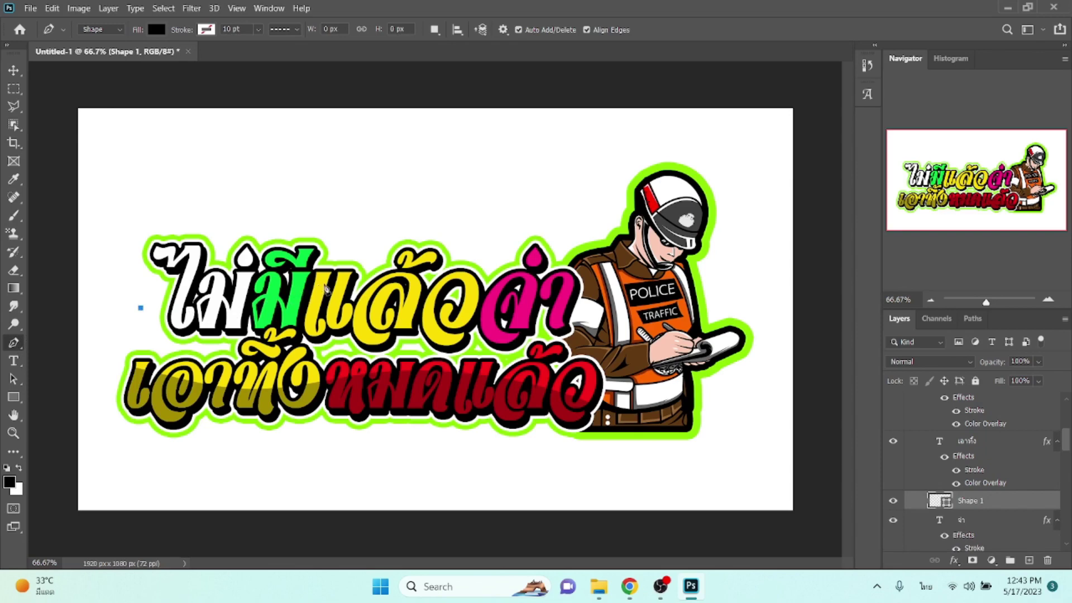
{"action": "left_click", "coordinate": [334, 280]}
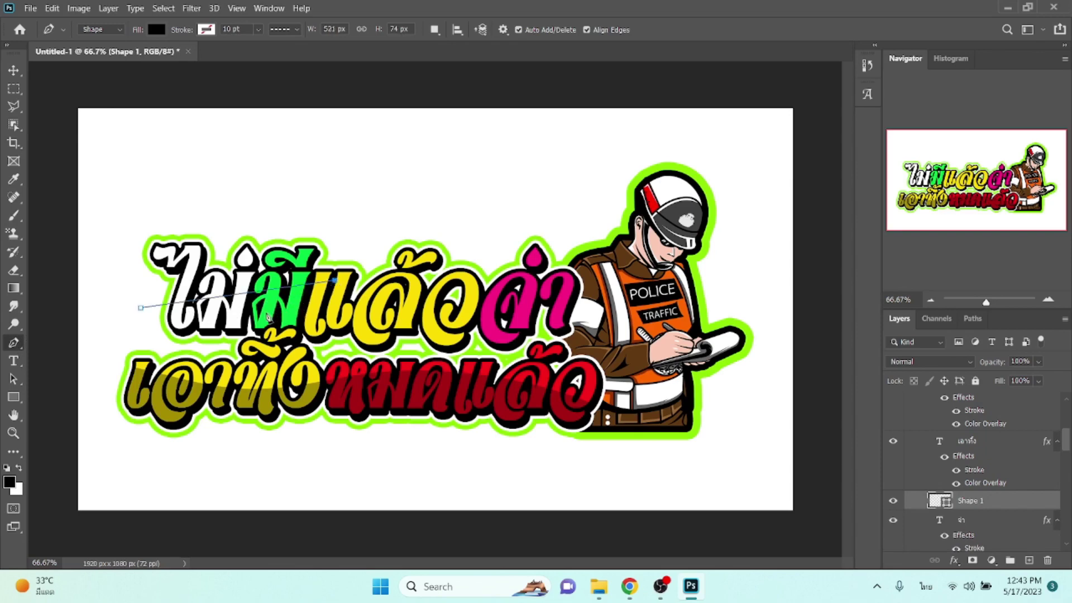
{"action": "left_click", "coordinate": [267, 312]}
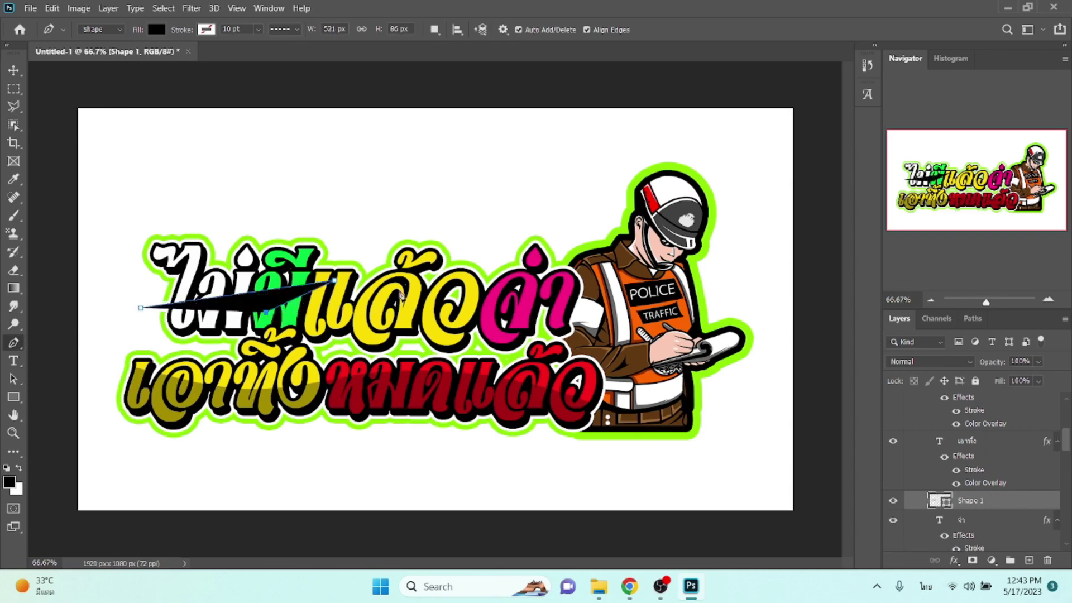
{"action": "left_click", "coordinate": [406, 286]}
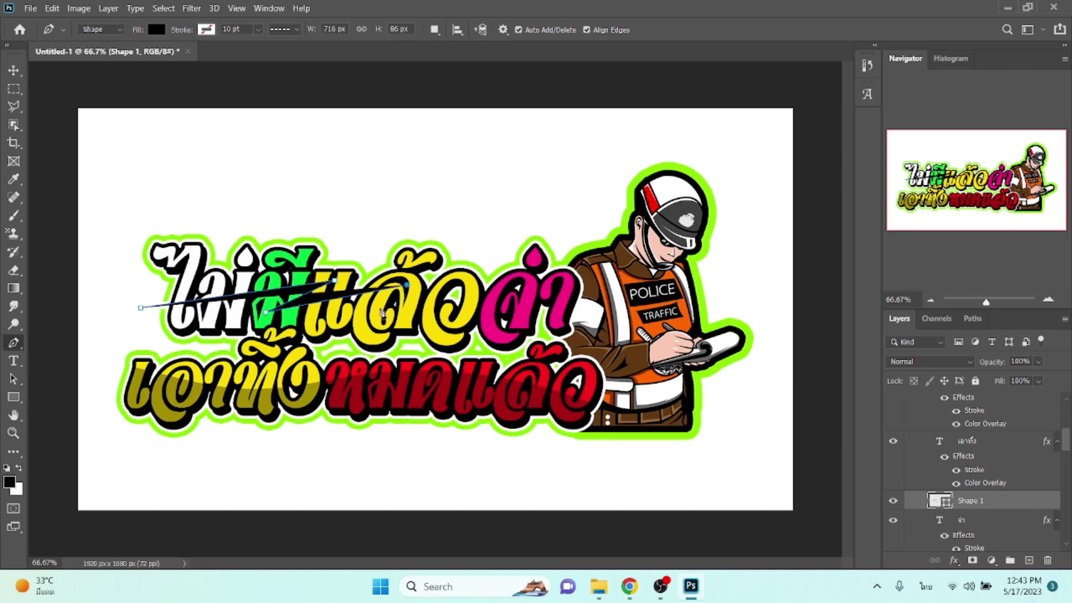
{"action": "left_click", "coordinate": [360, 314]}
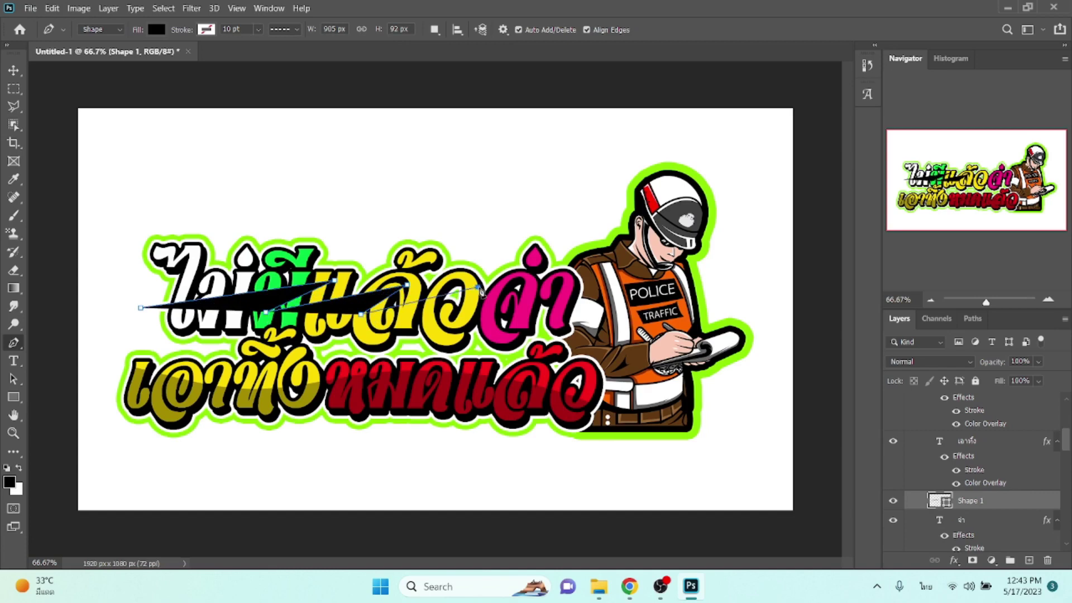
{"action": "left_click", "coordinate": [478, 287]}
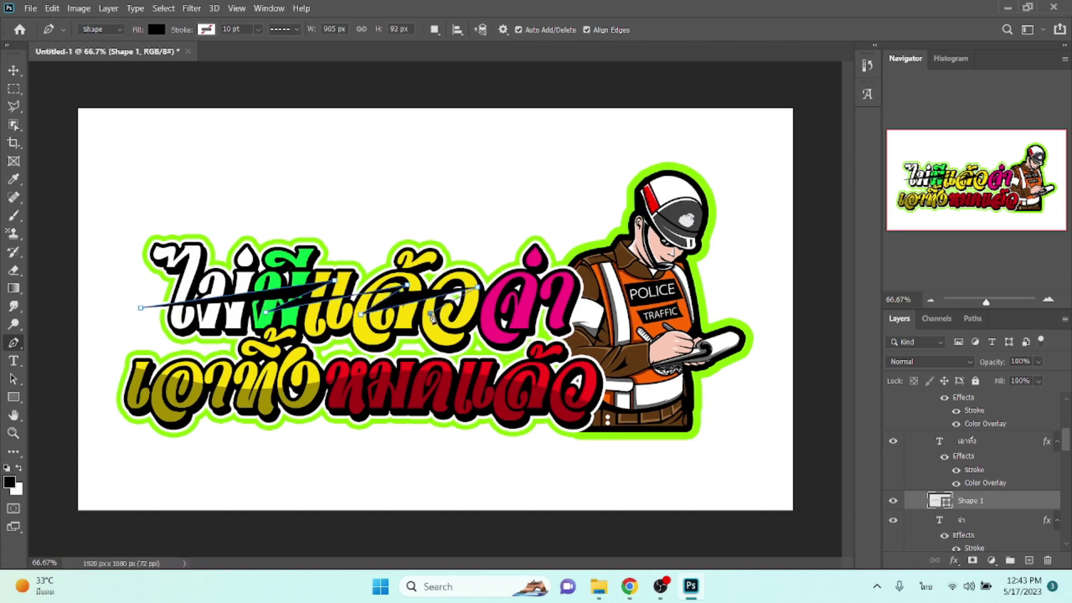
{"action": "left_click", "coordinate": [430, 315]}
{"action": "left_click", "coordinate": [541, 287]}
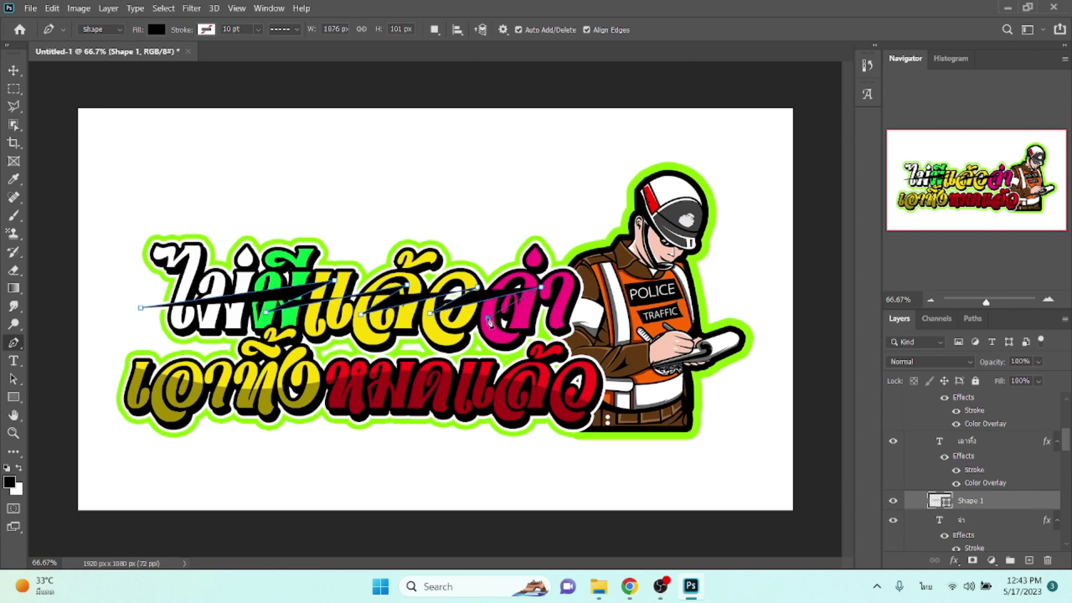
{"action": "left_click", "coordinate": [487, 318]}
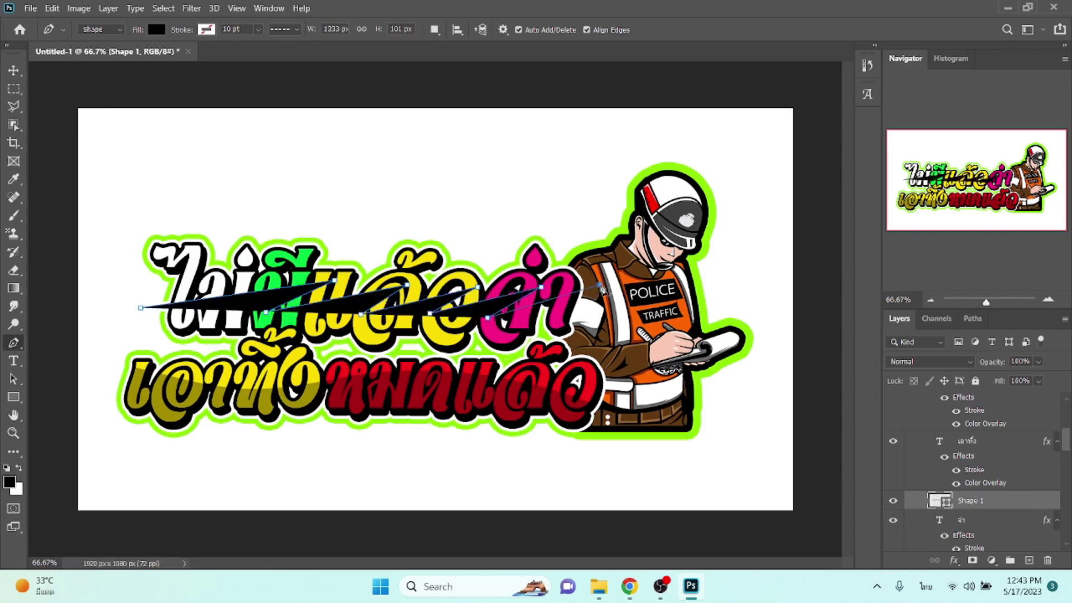
{"action": "left_click", "coordinate": [600, 286]}
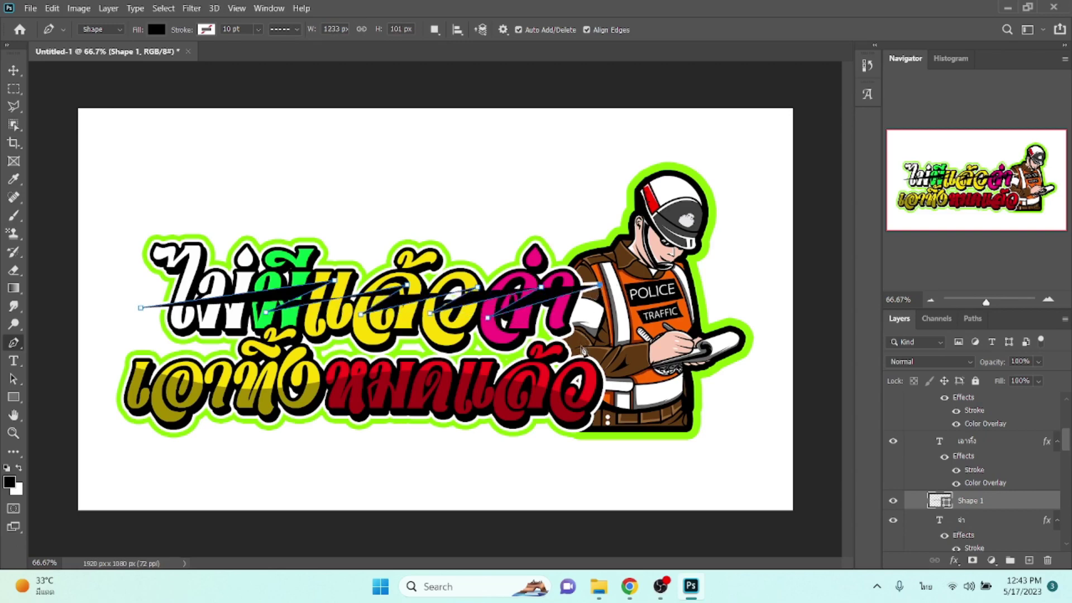
- Add the banner's lower corners and close the path to finish black Shape 1
{"action": "left_click", "coordinate": [577, 371]}
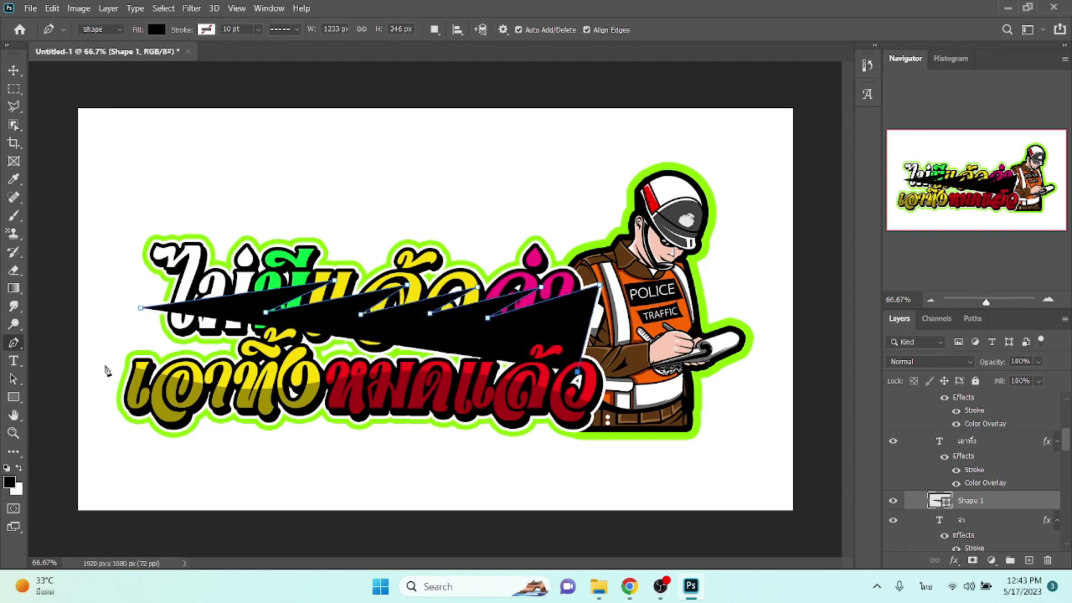
{"action": "left_click", "coordinate": [105, 365]}
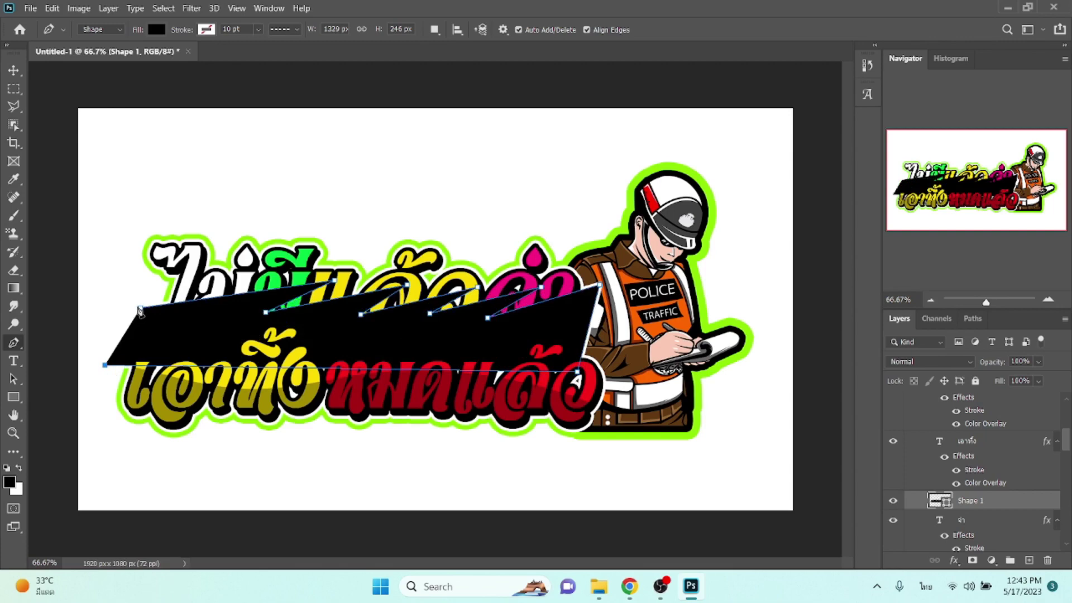
{"action": "left_click", "coordinate": [140, 308]}
{"action": "key", "text": "Return"}
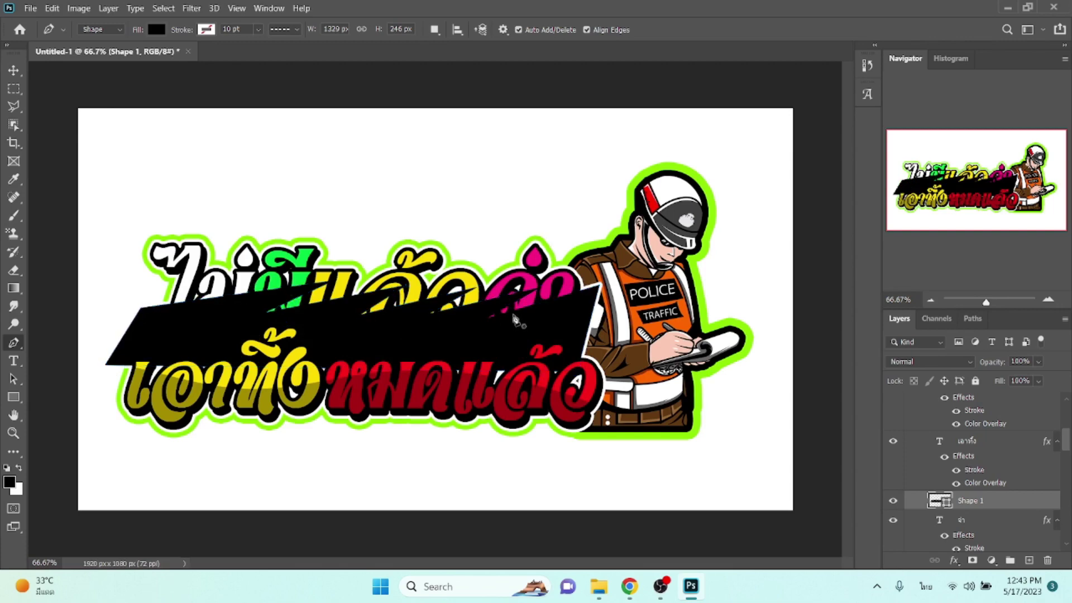
- Rasterize Shape 1 and object-select the outline of the pink word จ้า
{"action": "key", "text": "v"}
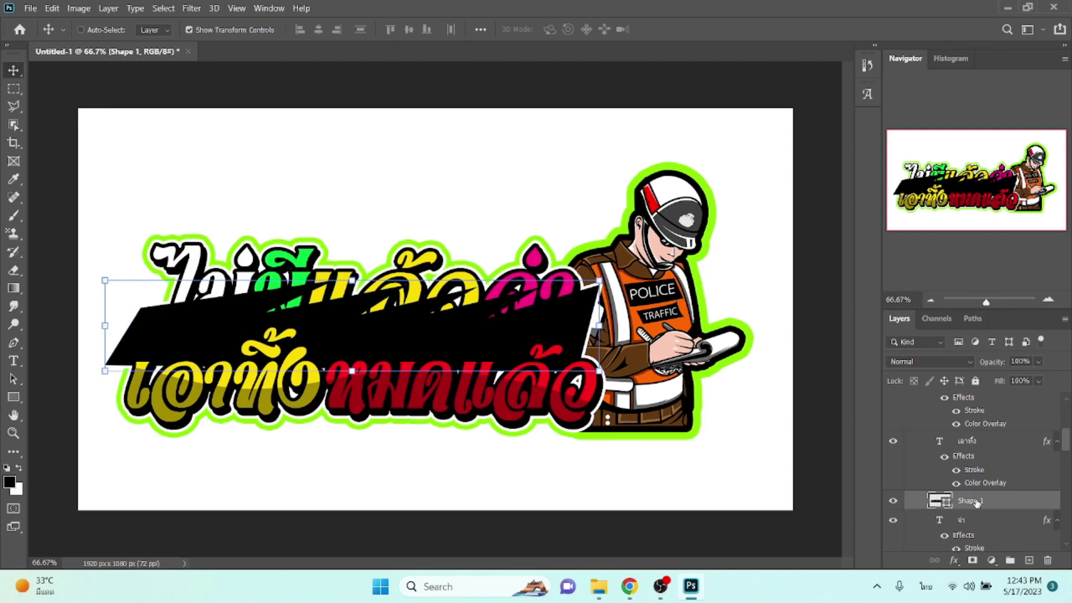
{"action": "right_click", "coordinate": [976, 501]}
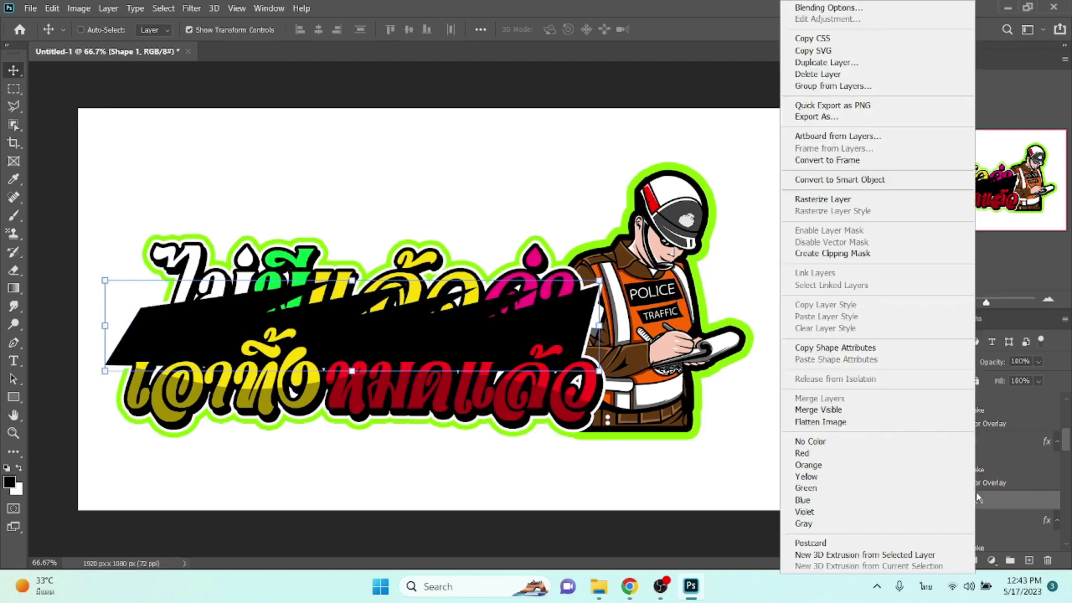
{"action": "left_click", "coordinate": [842, 198]}
{"action": "left_click", "coordinate": [972, 521]}
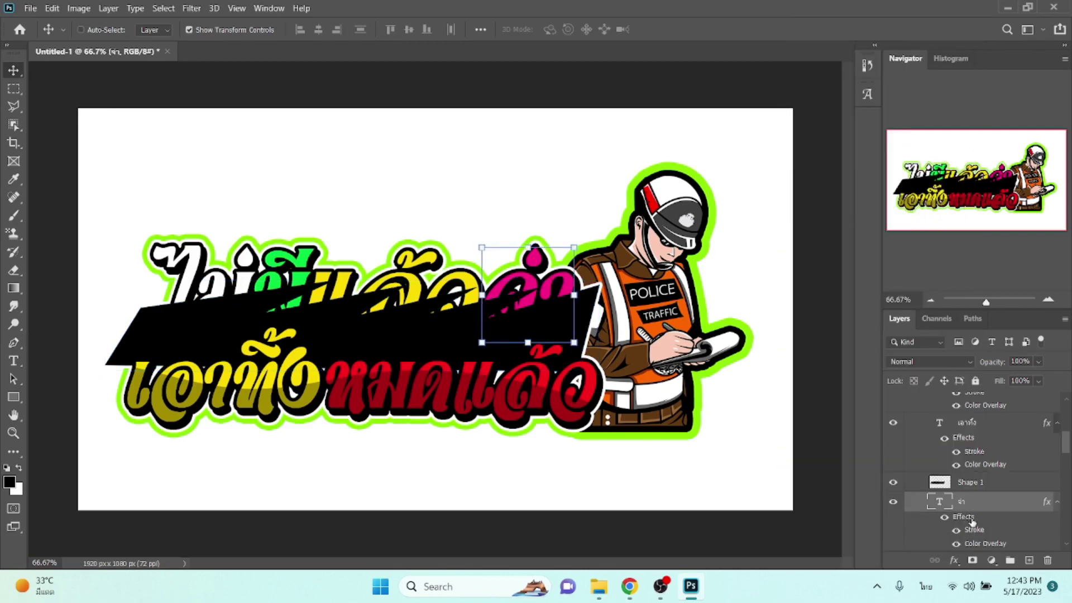
{"action": "key", "text": "w"}
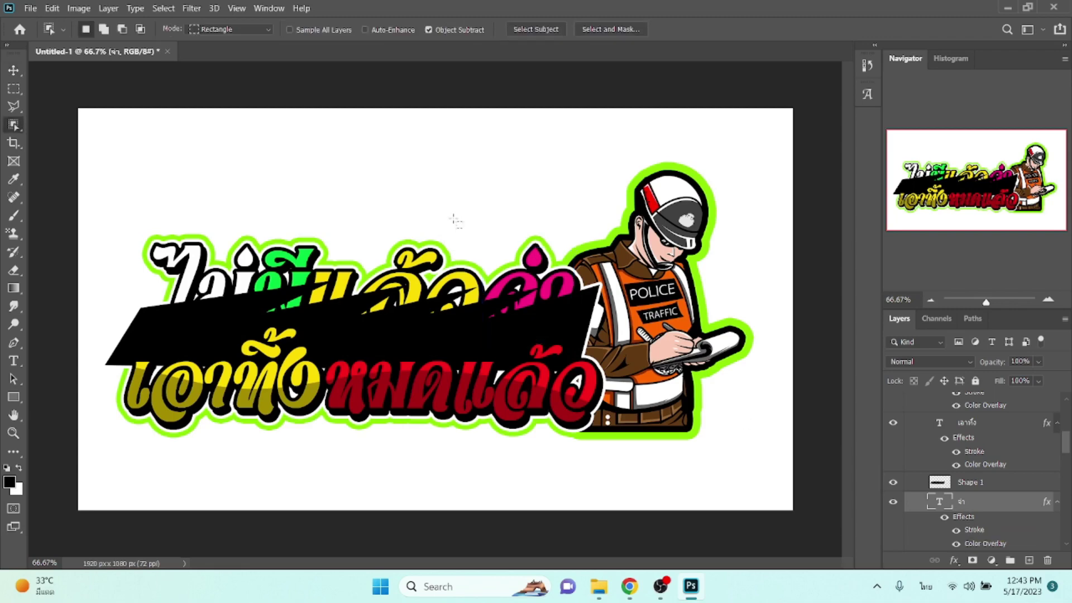
{"action": "left_click_drag", "start_coordinate": [453, 203], "coordinate": [619, 387]}
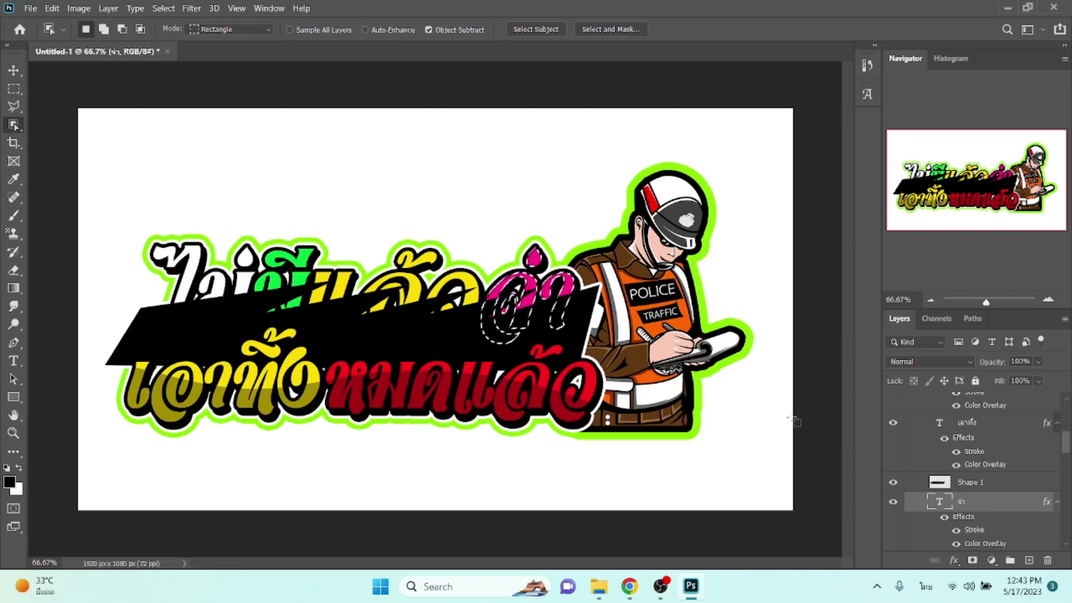
- Cut the banner's overlap with จ้า into Layer 3 and give it a white (#ffffff) Color Overlay
{"action": "left_click", "coordinate": [940, 482]}
{"action": "right_click", "coordinate": [552, 333]}
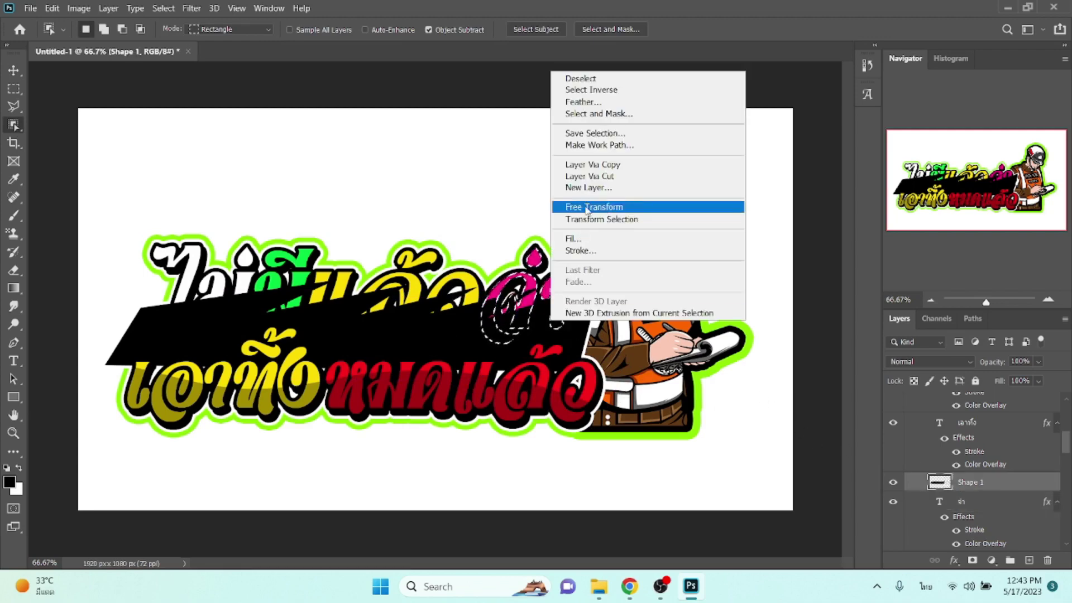
{"action": "left_click", "coordinate": [608, 176]}
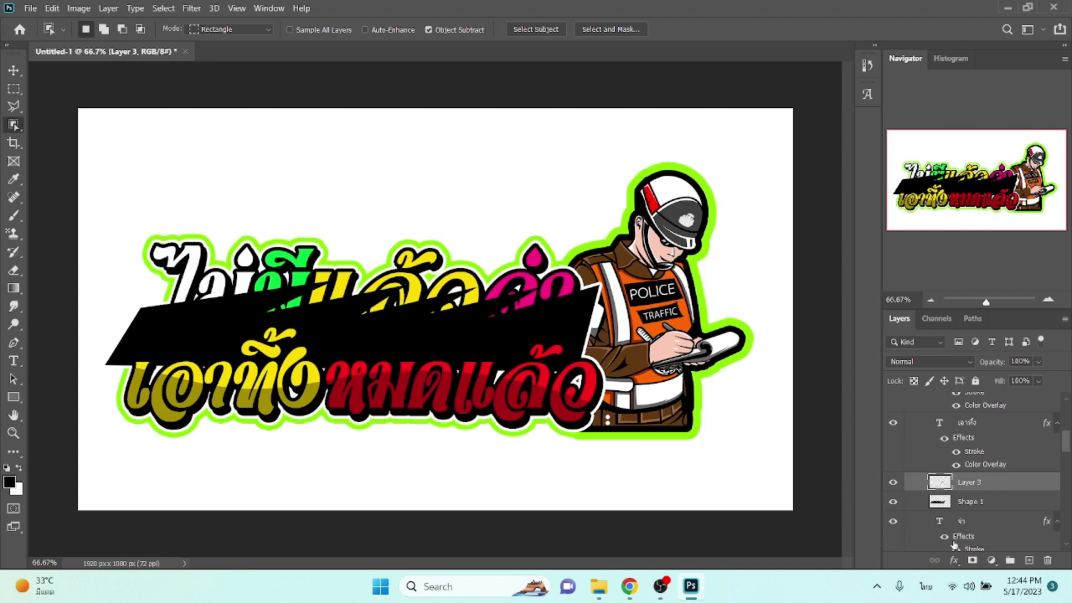
{"action": "left_click", "coordinate": [954, 559]}
{"action": "left_click", "coordinate": [961, 499]}
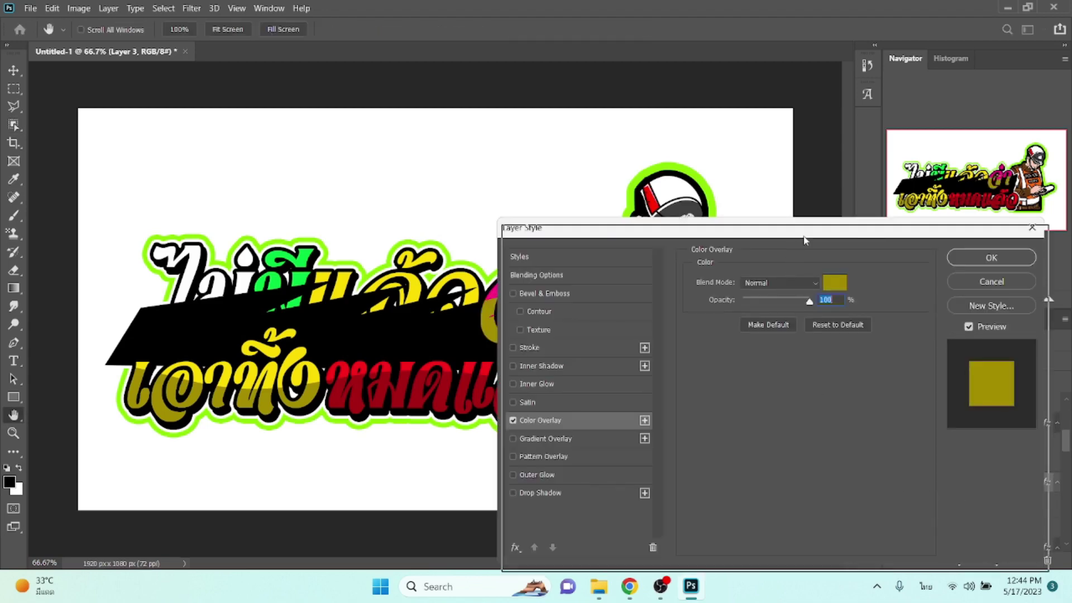
{"action": "left_click_drag", "start_coordinate": [799, 253], "coordinate": [884, 340]}
{"action": "left_click", "coordinate": [918, 394]}
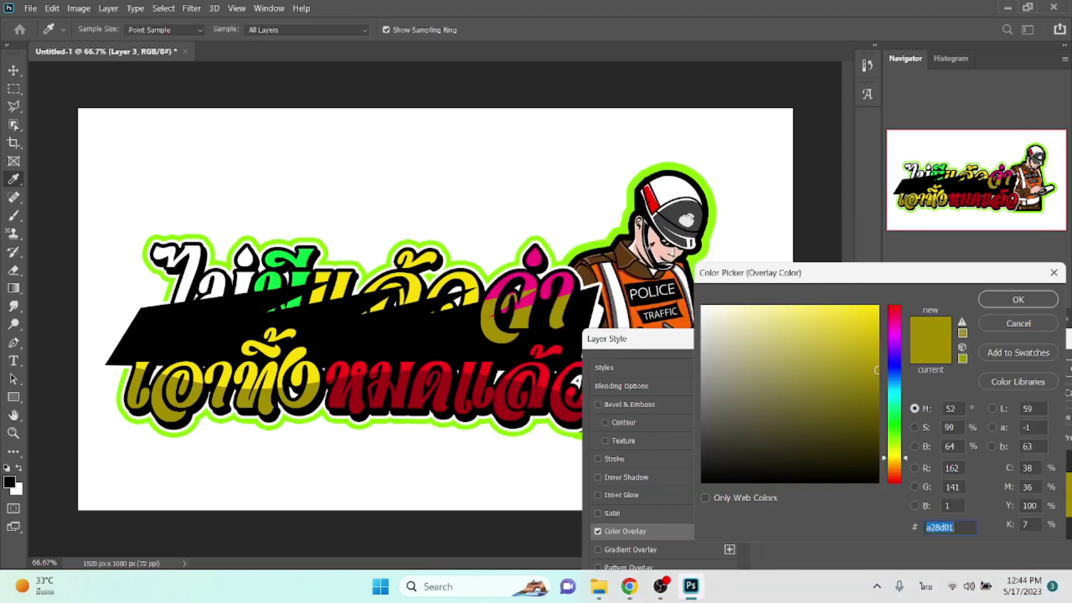
{"action": "left_click", "coordinate": [556, 182]}
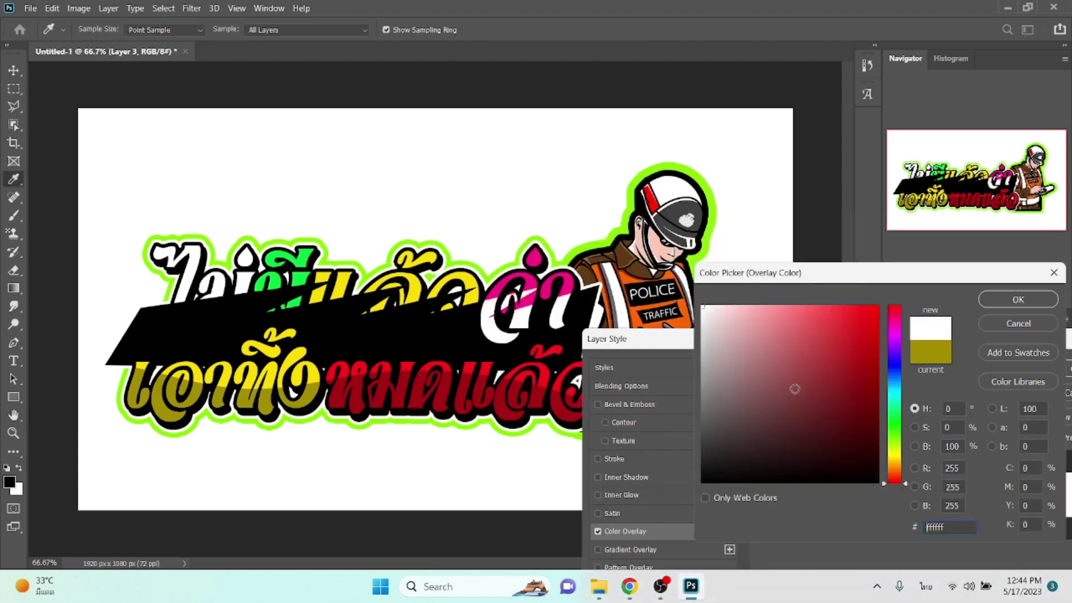
{"action": "key", "text": "Return"}
{"action": "key", "text": "Return"}
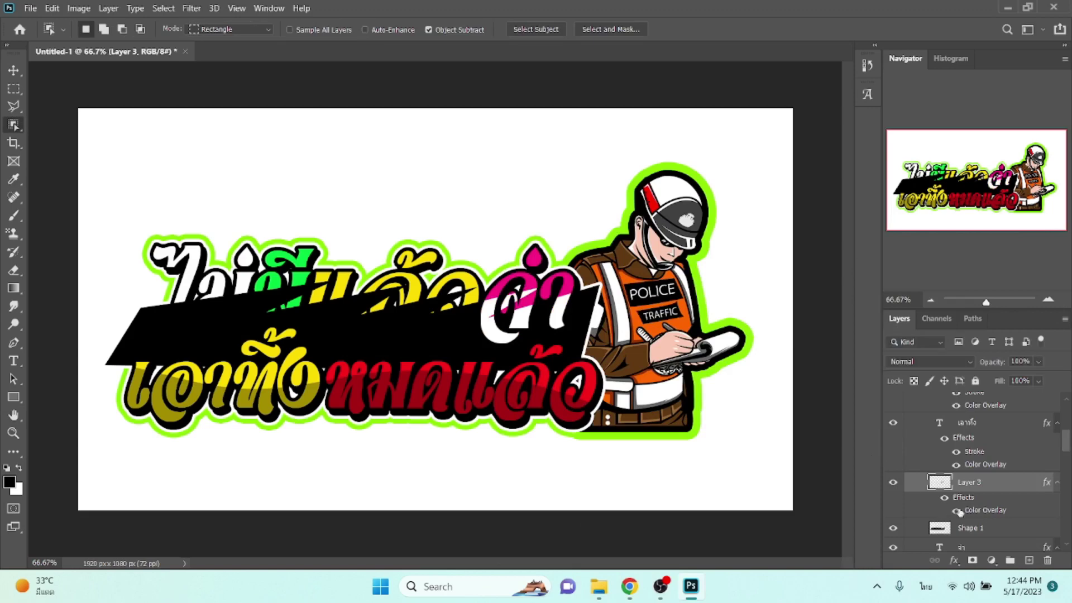
- Select the yellow word แล้ว's text layer
{"action": "scroll", "coordinate": [986, 518], "scroll_direction": "down", "scroll_amount": 2}
{"action": "scroll", "coordinate": [983, 513], "scroll_direction": "down", "scroll_amount": 1}
{"action": "scroll", "coordinate": [980, 510], "scroll_direction": "down", "scroll_amount": 2}
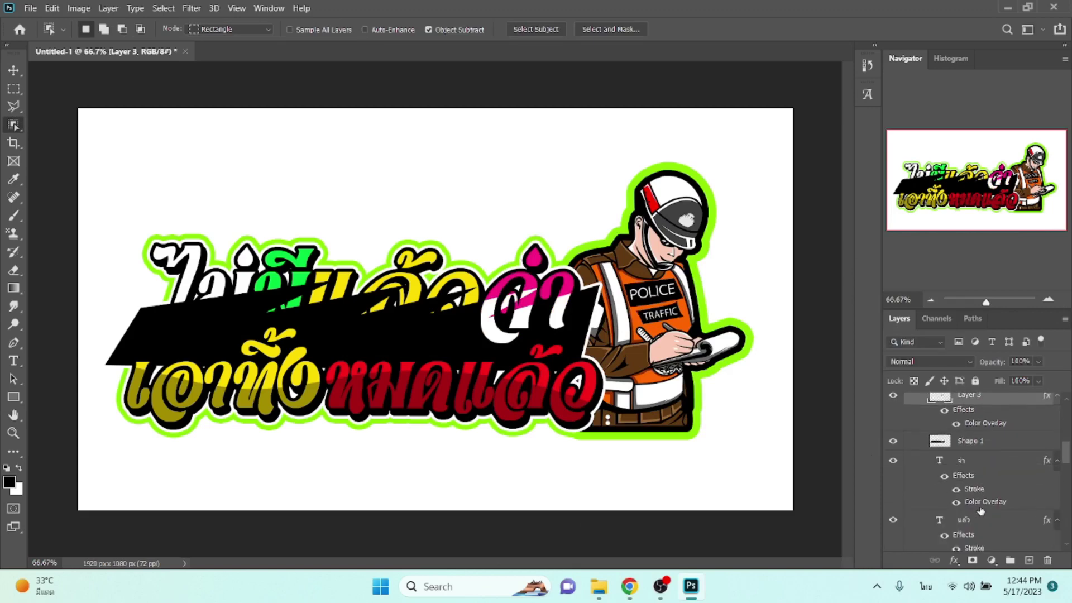
{"action": "left_click", "coordinate": [974, 521]}
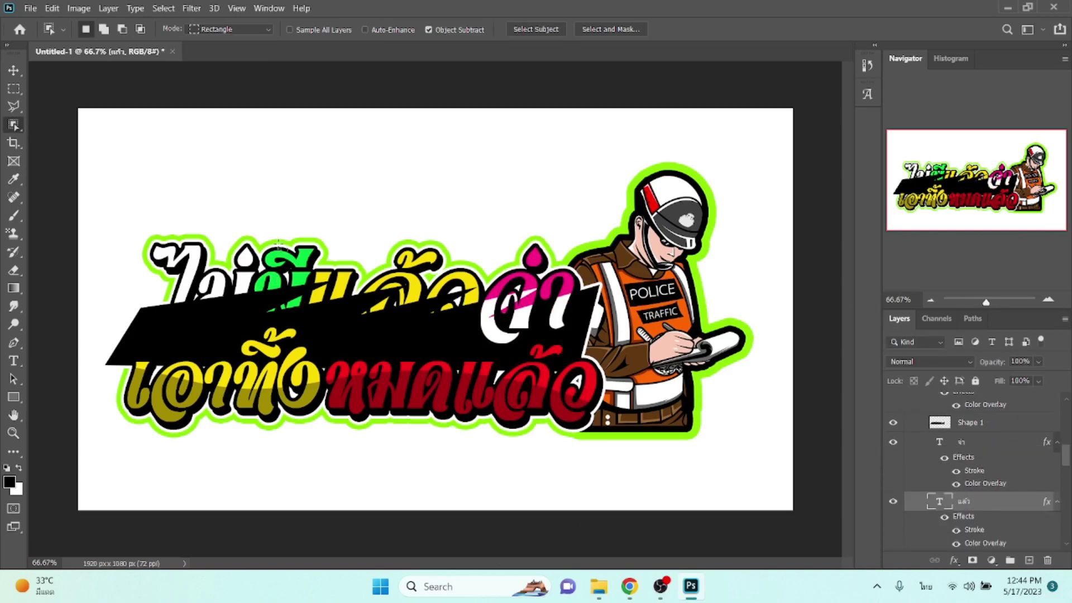
- Cut the banner's overlap with แล้ว into a new layer with a white Color Overlay
{"action": "left_click_drag", "start_coordinate": [287, 185], "coordinate": [501, 381]}
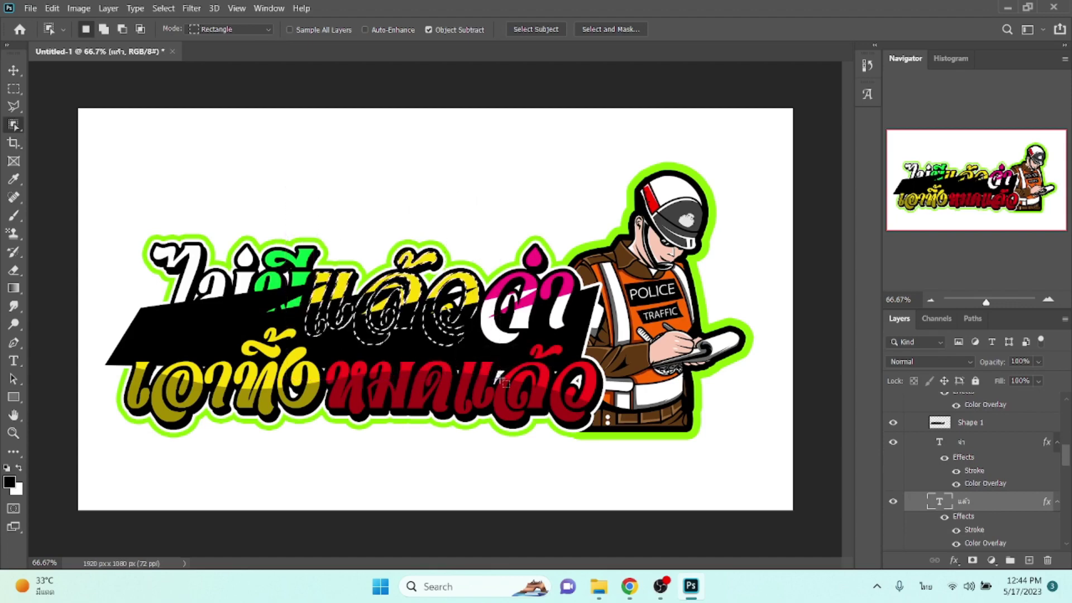
{"action": "left_click", "coordinate": [977, 423]}
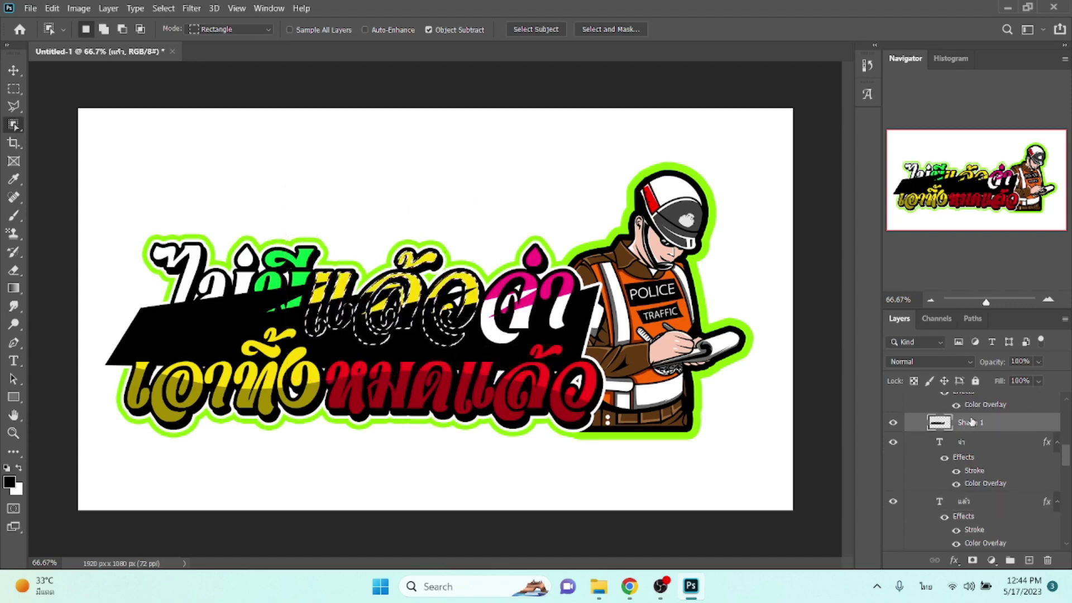
{"action": "right_click", "coordinate": [394, 318]}
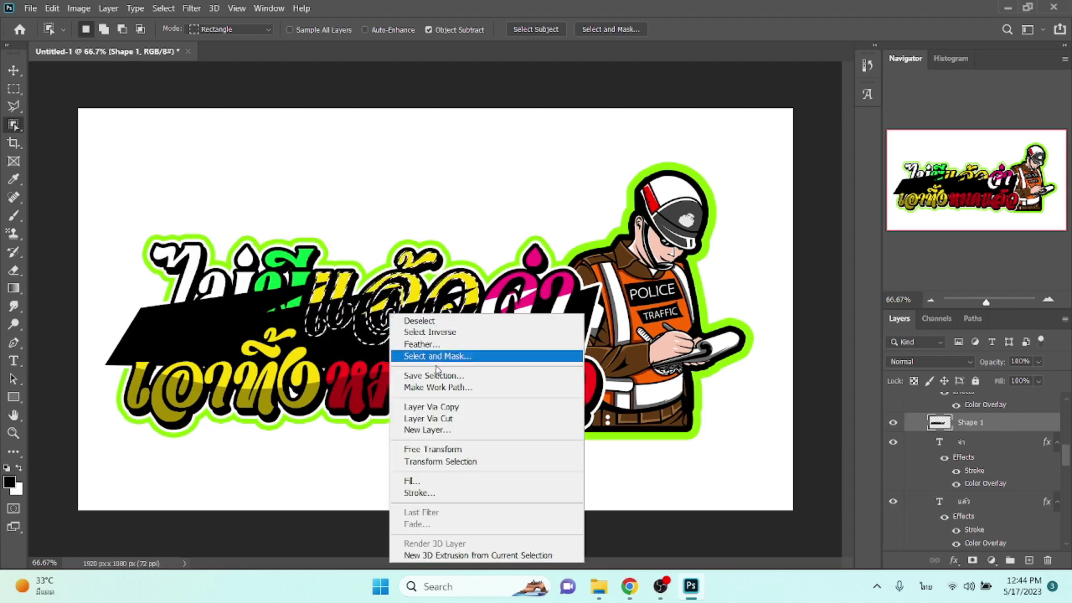
{"action": "left_click", "coordinate": [441, 431]}
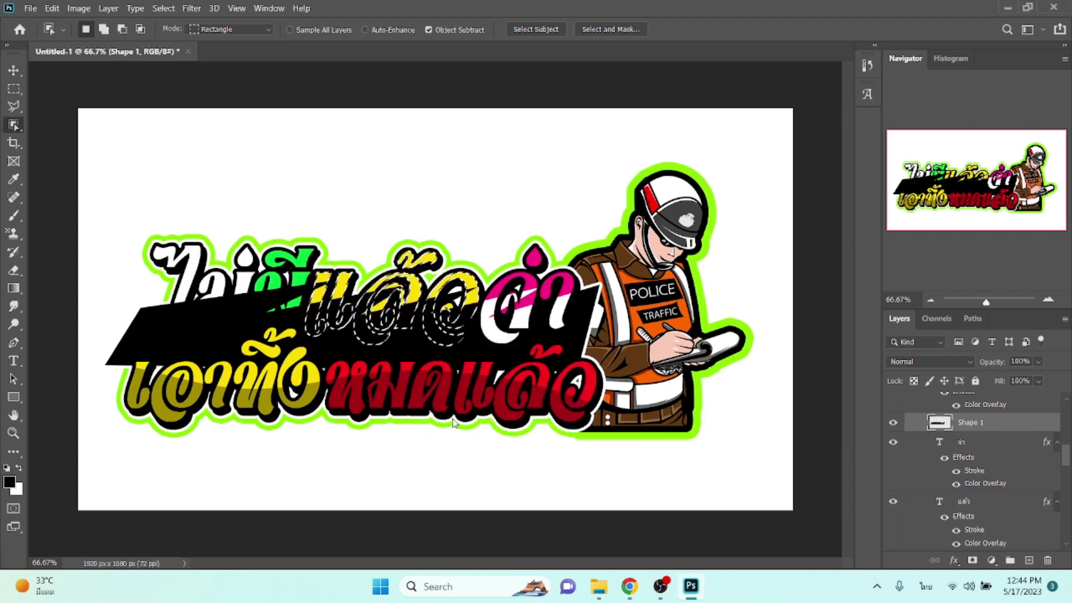
{"action": "left_click", "coordinate": [954, 560]}
{"action": "left_click", "coordinate": [978, 506]}
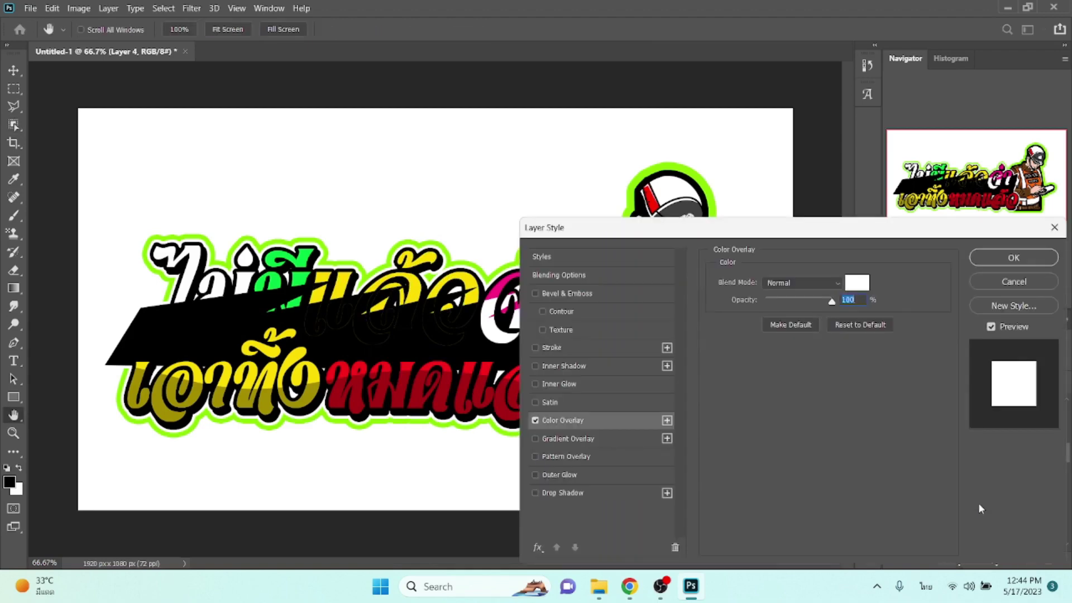
{"action": "key", "text": "Return"}
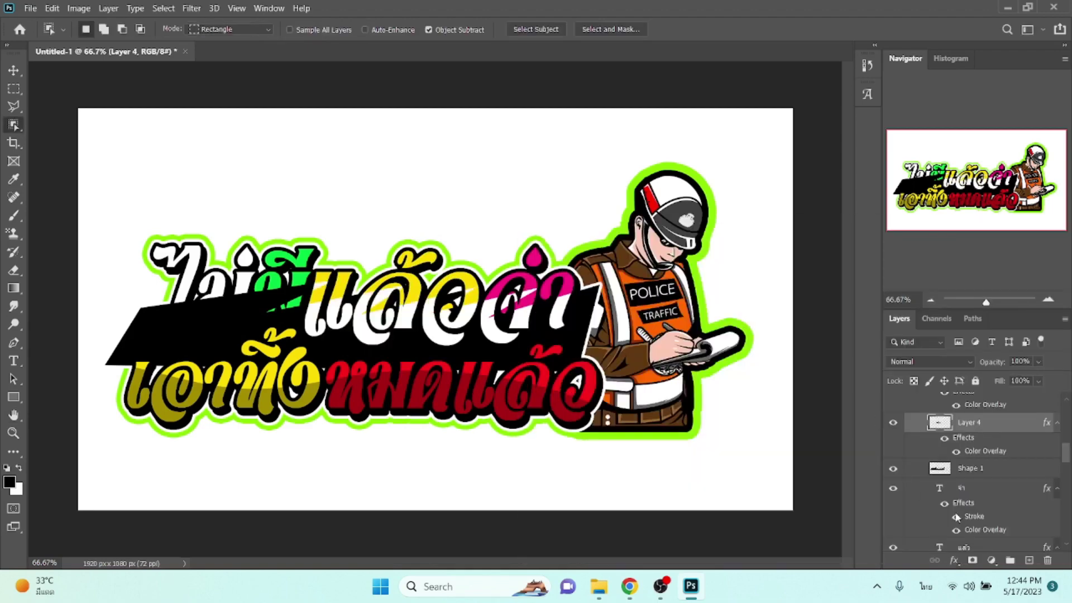
- Object-select the outline of the green letter มี on its text layer
{"action": "scroll", "coordinate": [955, 511], "scroll_direction": "down", "scroll_amount": 2}
{"action": "scroll", "coordinate": [954, 511], "scroll_direction": "down", "scroll_amount": 2}
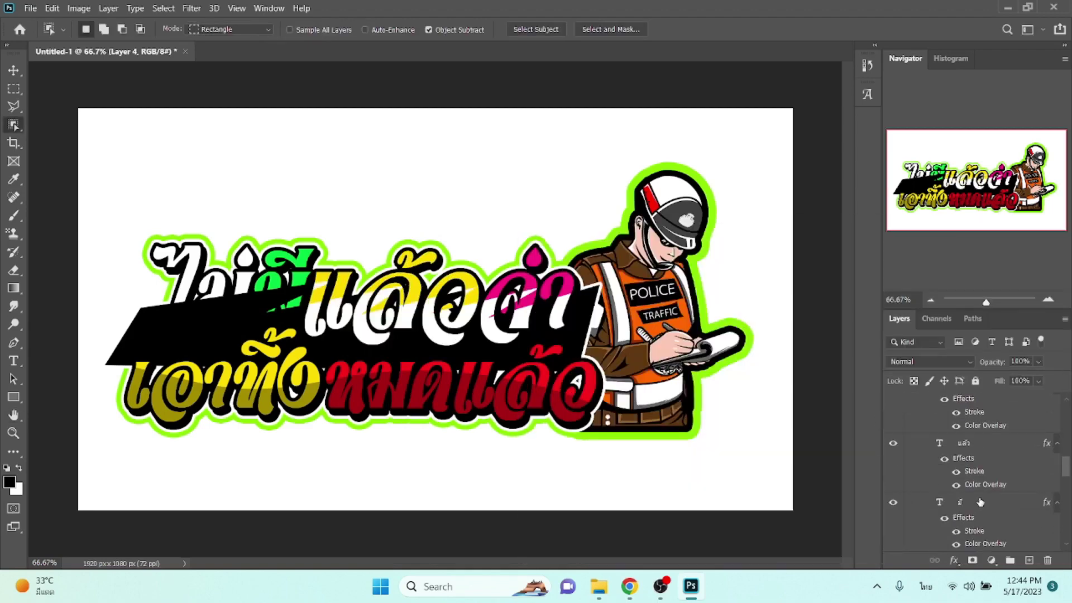
{"action": "left_click", "coordinate": [979, 502]}
{"action": "left_click_drag", "start_coordinate": [219, 216], "coordinate": [346, 373]}
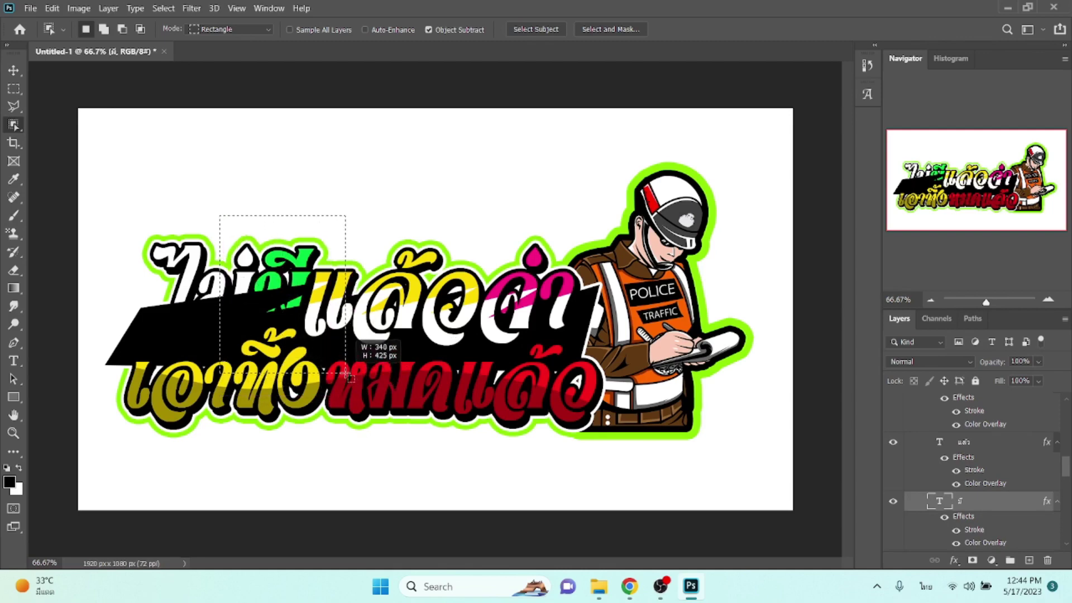
{"action": "left_click_drag", "start_coordinate": [344, 372], "coordinate": [345, 373]}
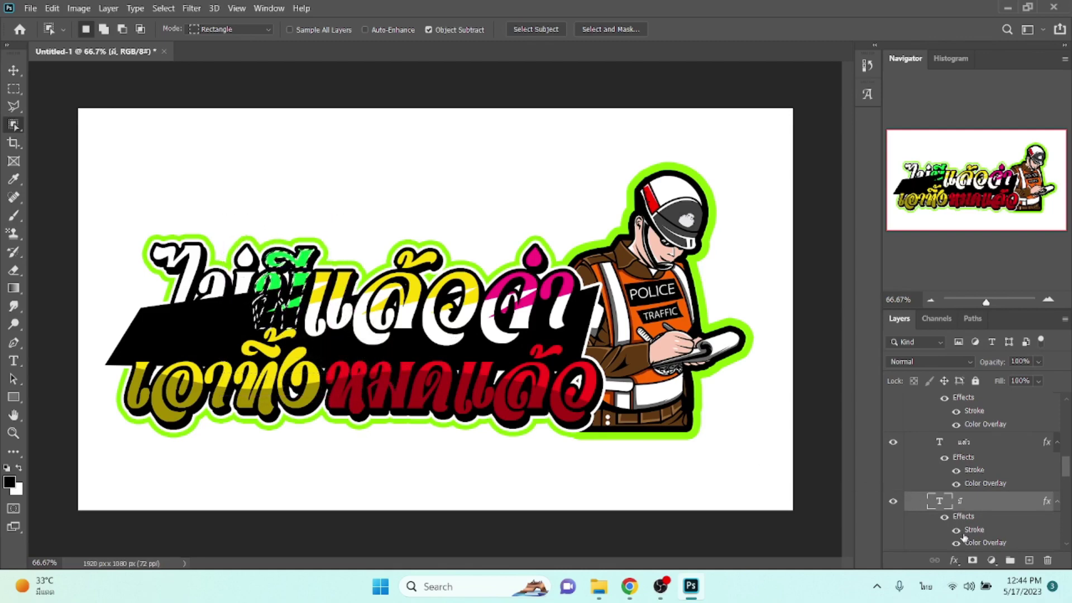
- Put the banner's overlap with มี on Layer 5 with a white Color Overlay
{"action": "key", "text": "alt+bracketright"}
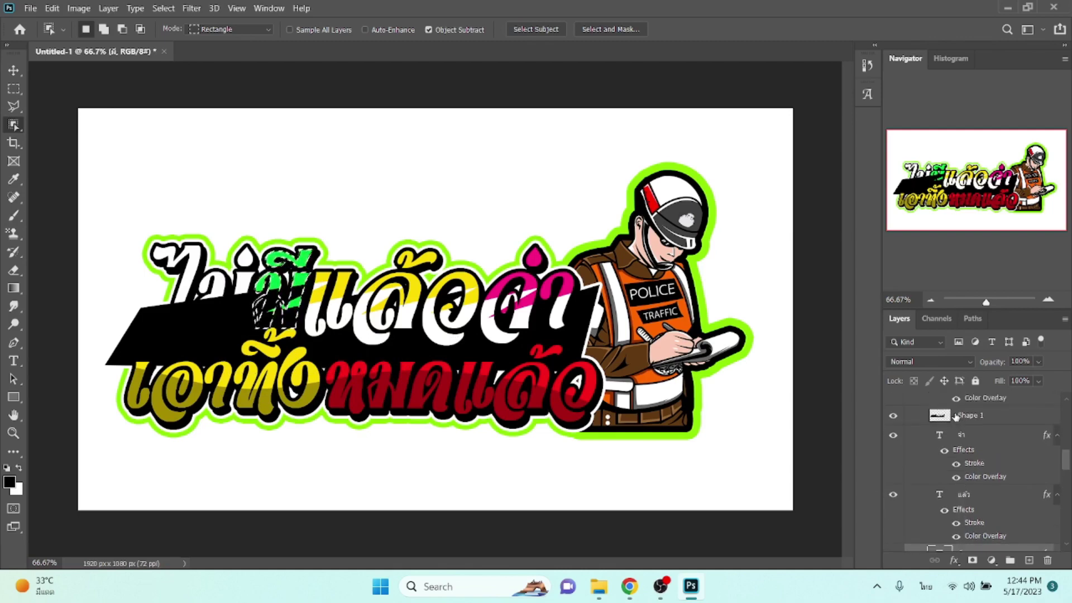
{"action": "right_click", "coordinate": [273, 304]}
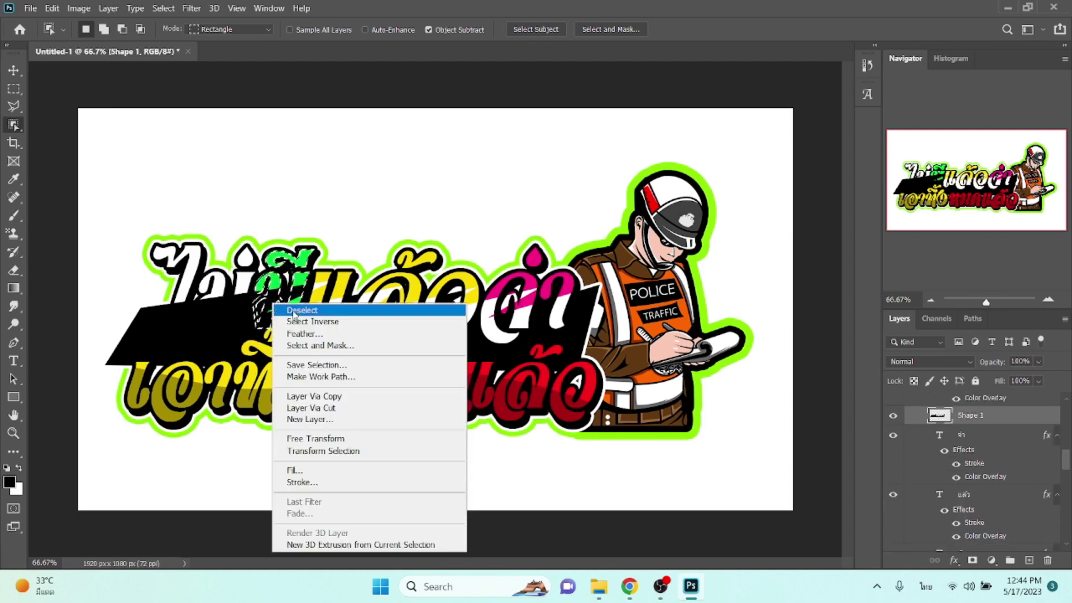
{"action": "left_click", "coordinate": [328, 408]}
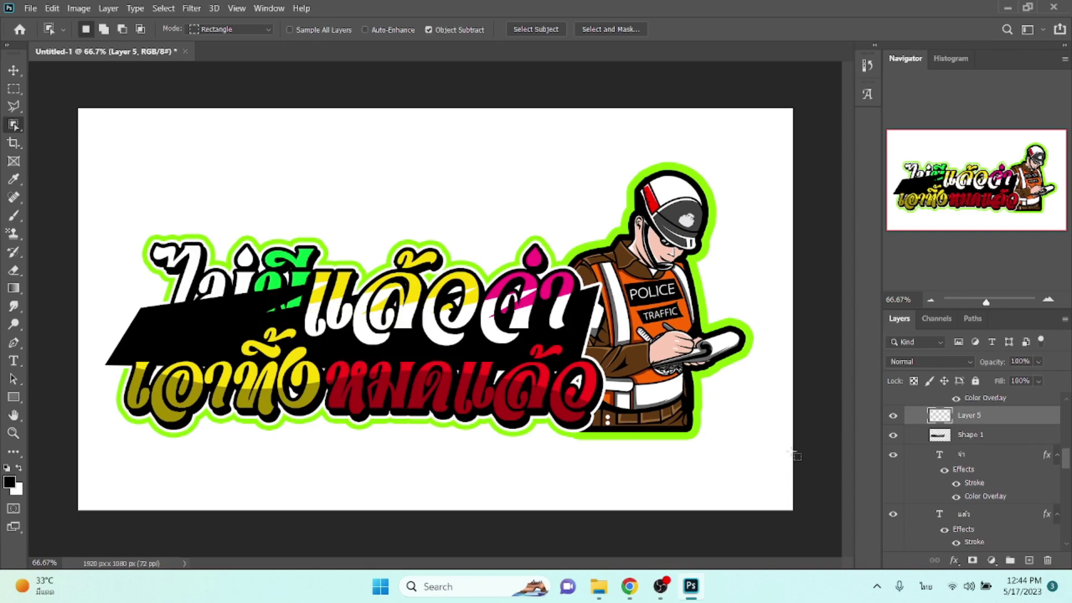
{"action": "left_click", "coordinate": [953, 559]}
{"action": "left_click", "coordinate": [967, 497]}
{"action": "key", "text": "Return"}
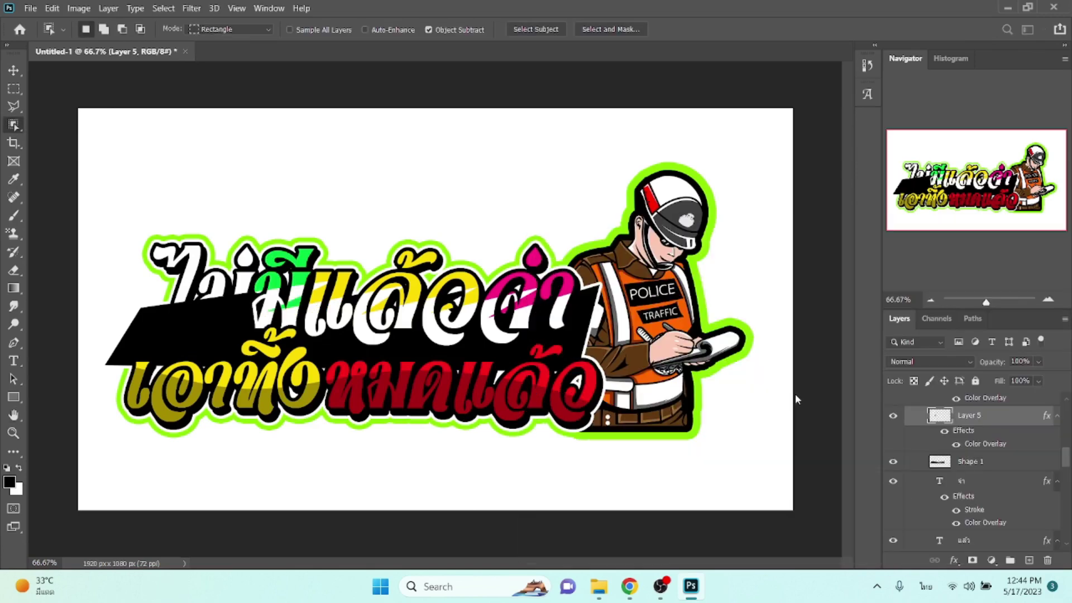
{"action": "scroll", "coordinate": [1003, 508], "scroll_direction": "down", "scroll_amount": 2}
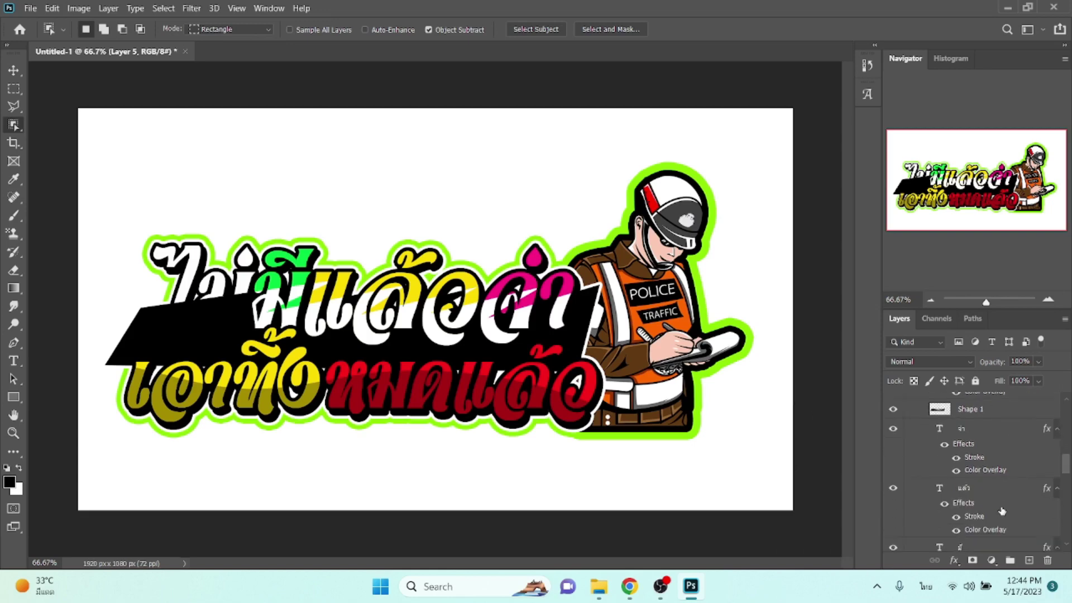
{"action": "scroll", "coordinate": [1002, 508], "scroll_direction": "down", "scroll_amount": 3}
{"action": "scroll", "coordinate": [1000, 509], "scroll_direction": "down", "scroll_amount": 2}
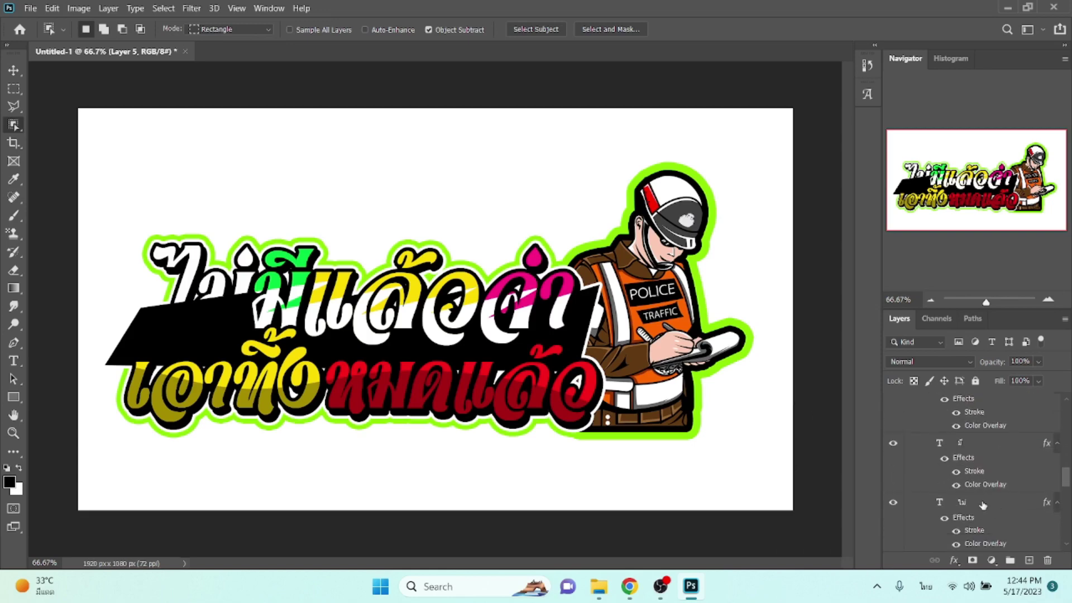
- Marquee around ไม่ and cut that part of Shape 1 into Layer 6
{"action": "left_click", "coordinate": [982, 505]}
{"action": "mouse_move", "coordinate": [115, 217]}
{"action": "left_mouse_down"}
{"action": "mouse_move", "coordinate": [195, 348]}
{"action": "mouse_move", "coordinate": [273, 386]}
{"action": "left_mouse_up"}
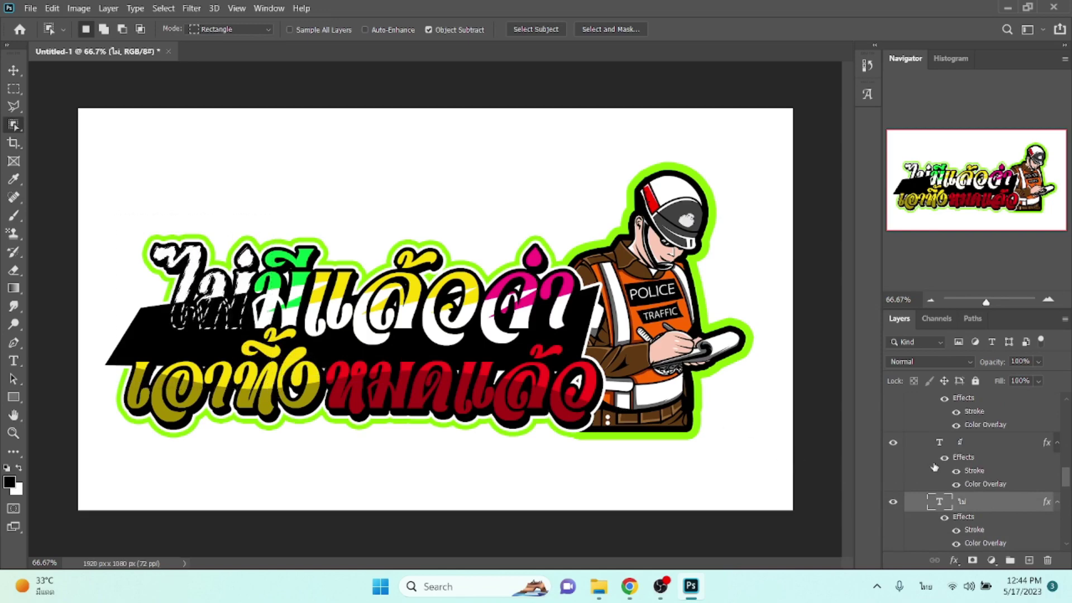
{"action": "scroll", "coordinate": [951, 468], "scroll_direction": "up", "scroll_amount": 3}
{"action": "scroll", "coordinate": [952, 467], "scroll_direction": "up", "scroll_amount": 1}
{"action": "left_click", "coordinate": [970, 425]}
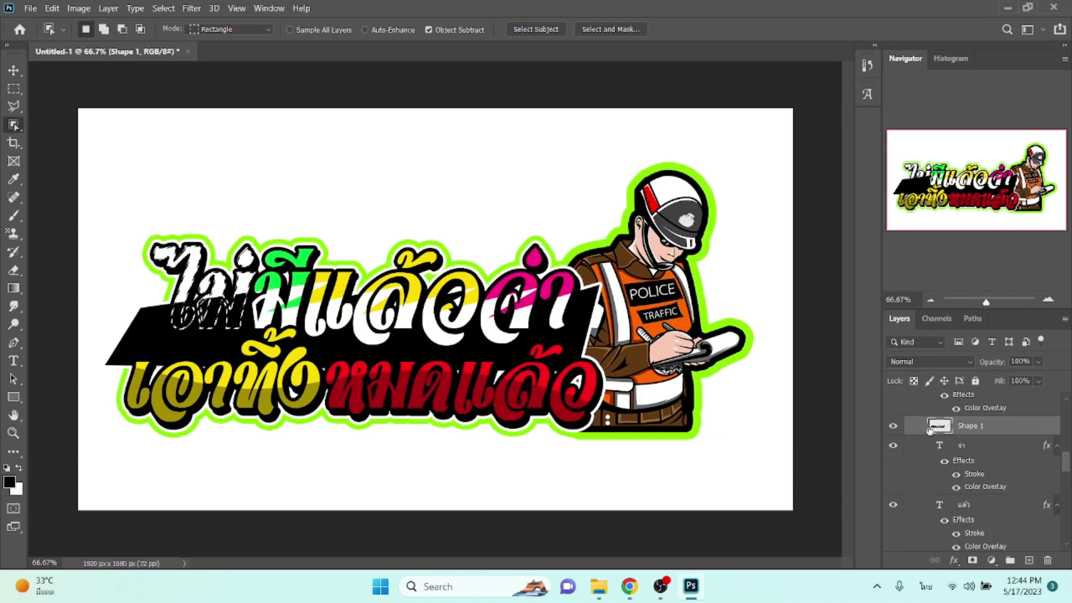
{"action": "right_click", "coordinate": [213, 308]}
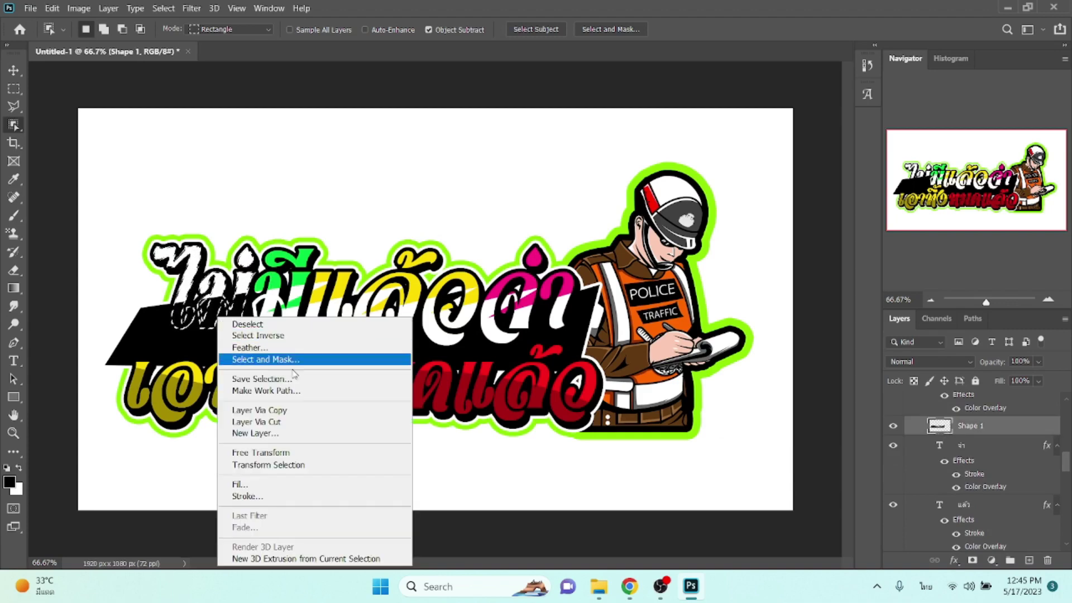
{"action": "left_click", "coordinate": [291, 422]}
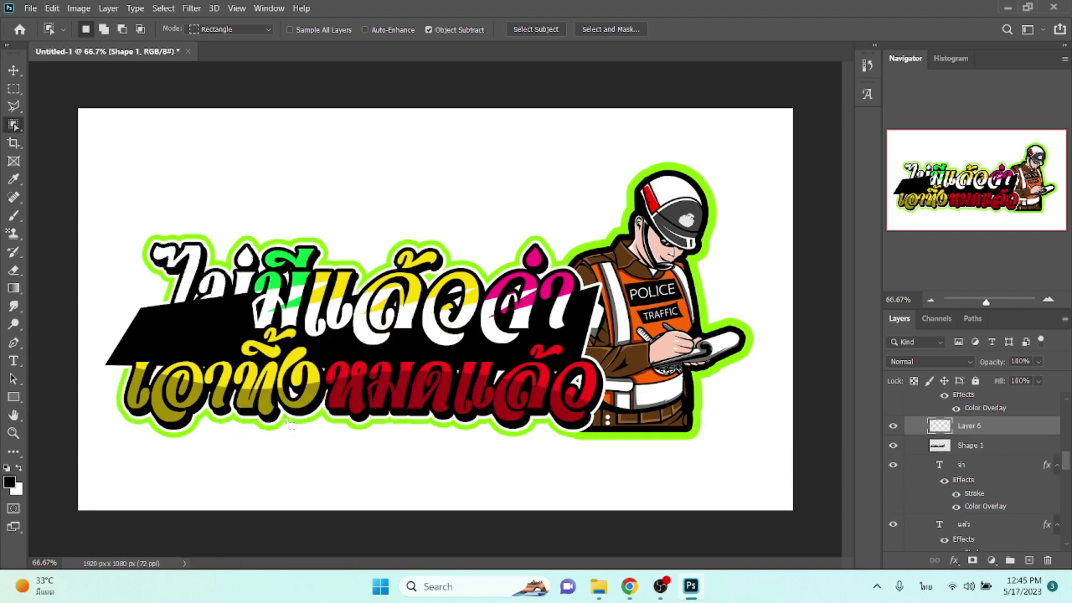
- Give Layer 6 a pink fc0183 Color Overlay and delete the black Shape 1 banner
{"action": "left_click", "coordinate": [954, 560]}
{"action": "left_click", "coordinate": [986, 505]}
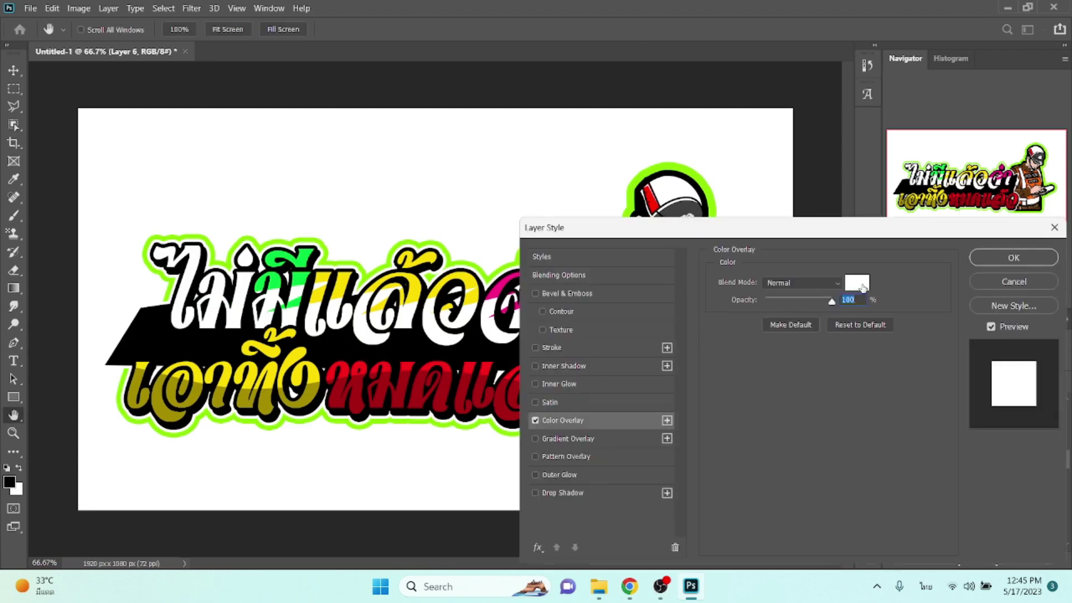
{"action": "left_click", "coordinate": [859, 284]}
{"action": "left_click", "coordinate": [702, 350]}
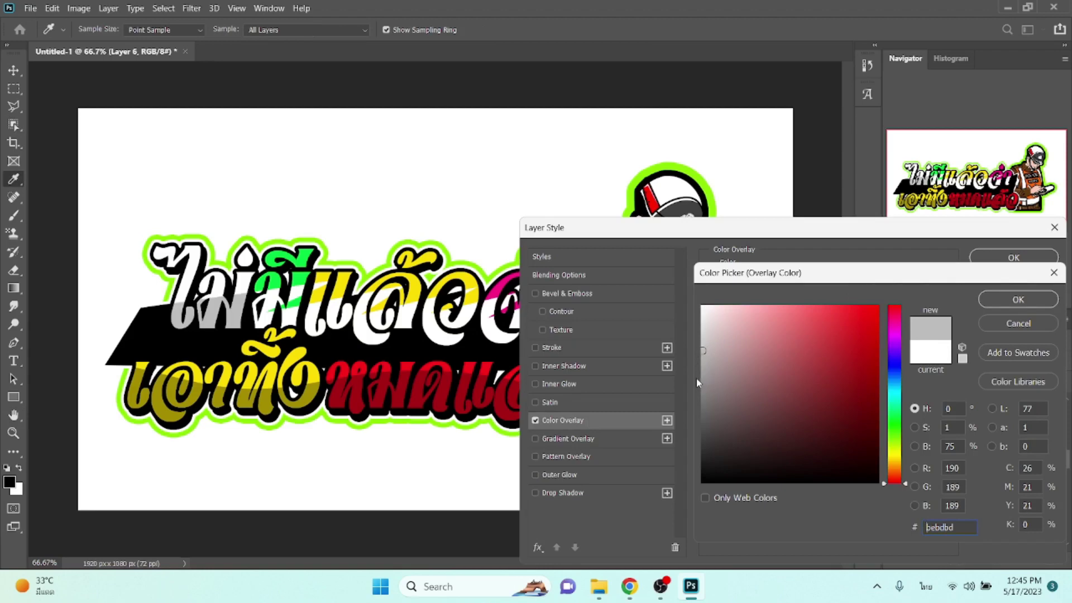
{"action": "left_click", "coordinate": [878, 306]}
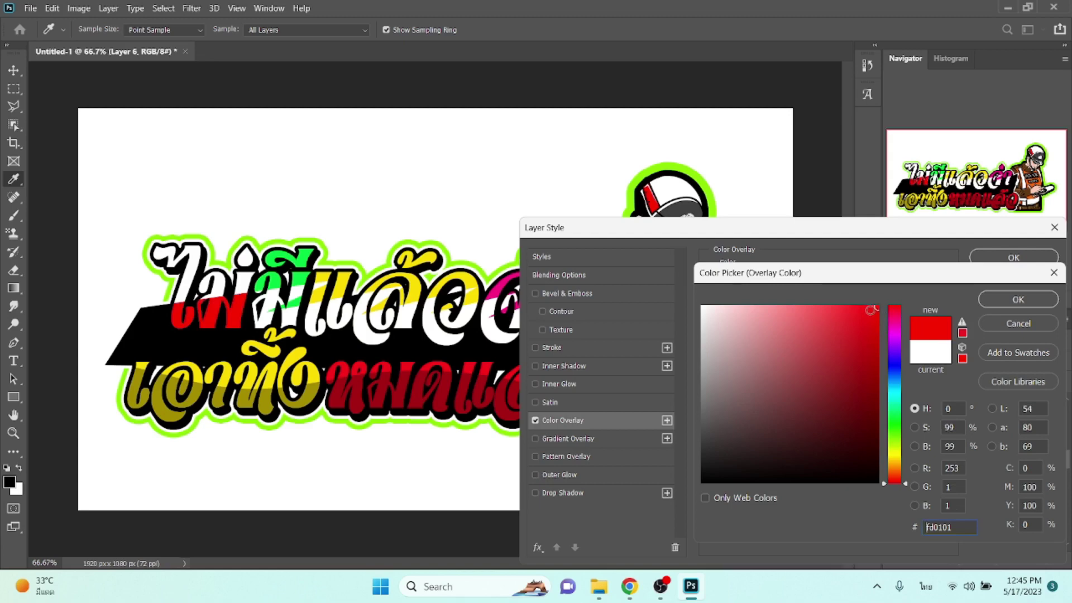
{"action": "left_click", "coordinate": [496, 296]}
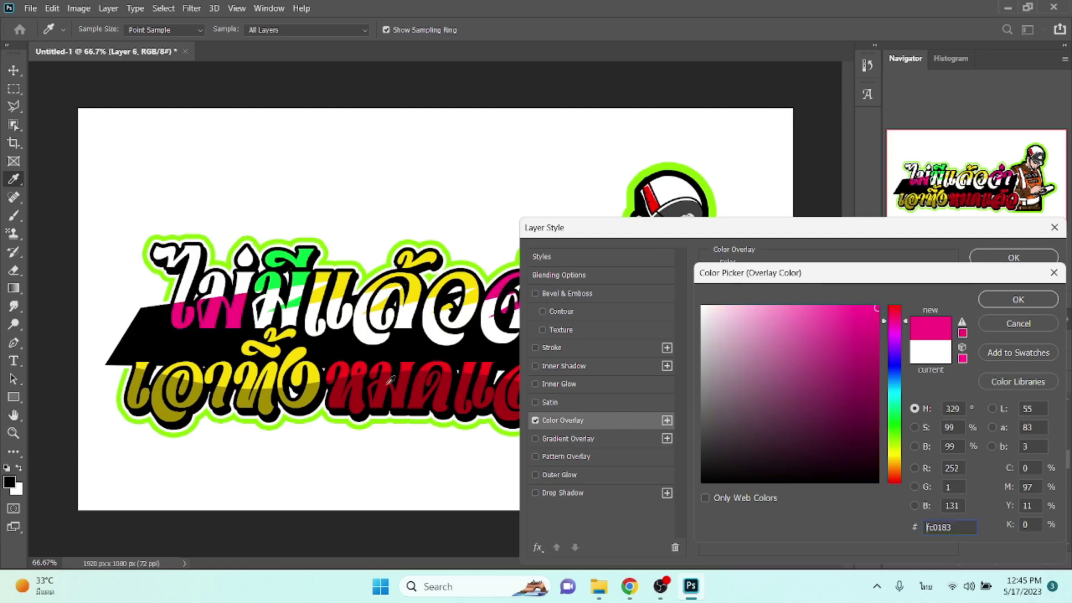
{"action": "key", "text": "Return"}
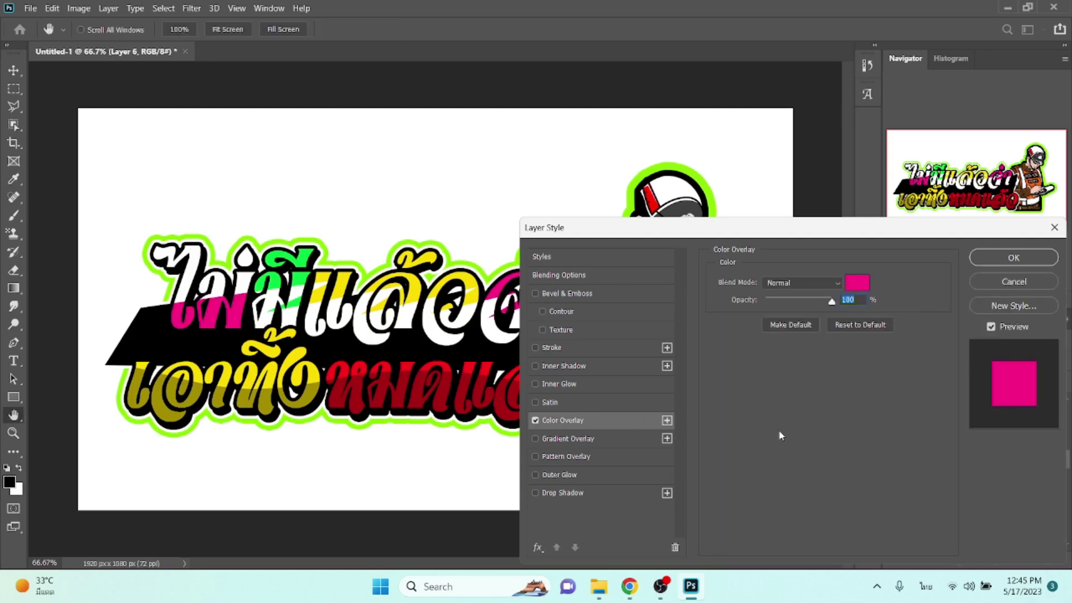
{"action": "key", "text": "Return"}
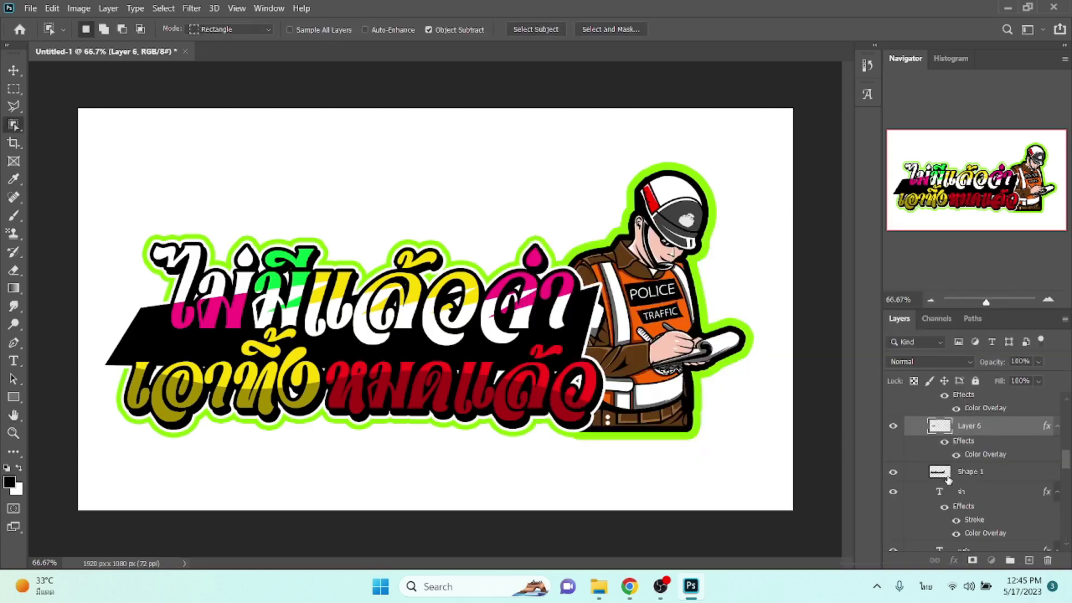
{"action": "left_click", "coordinate": [946, 476]}
{"action": "key", "text": "Delete"}
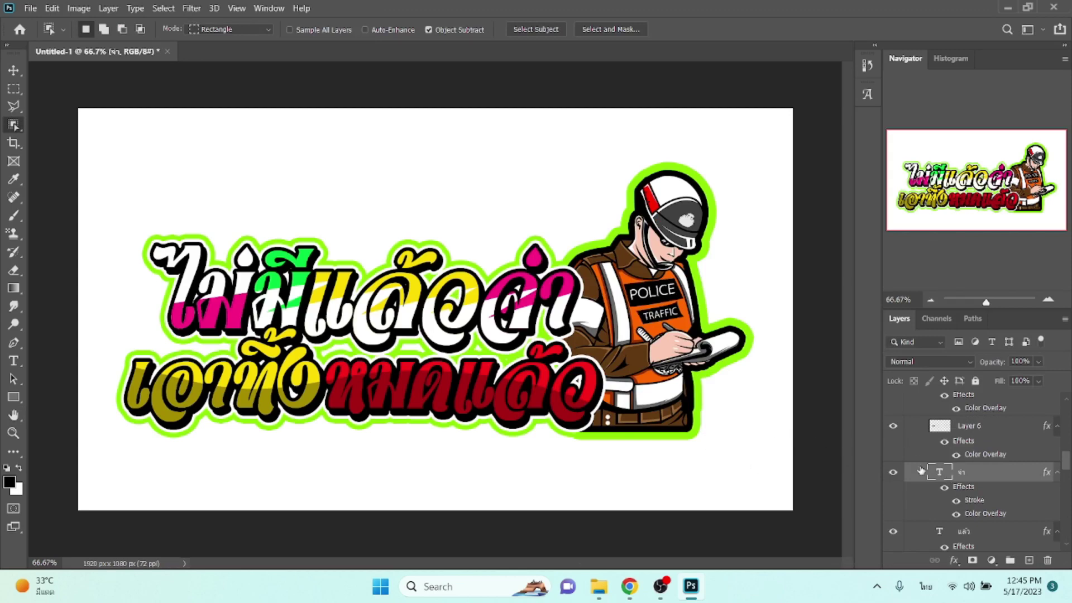
- Collapse Group 2 so only it and Layer 0 show, then start Save As with Ctrl+S
{"action": "key", "text": "v"}
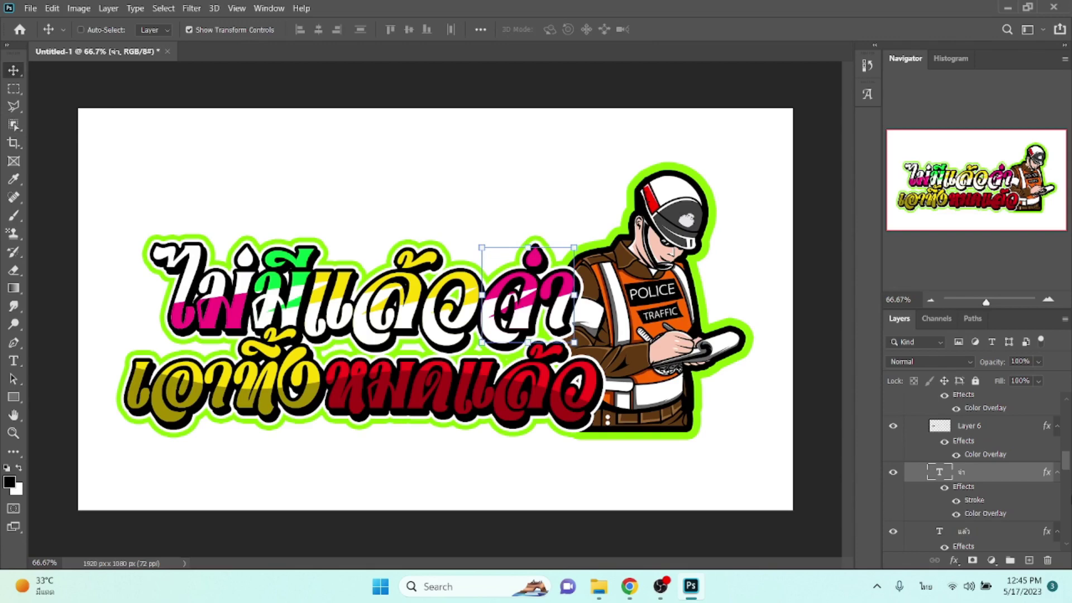
{"action": "left_click_drag", "start_coordinate": [1065, 463], "coordinate": [1062, 395]}
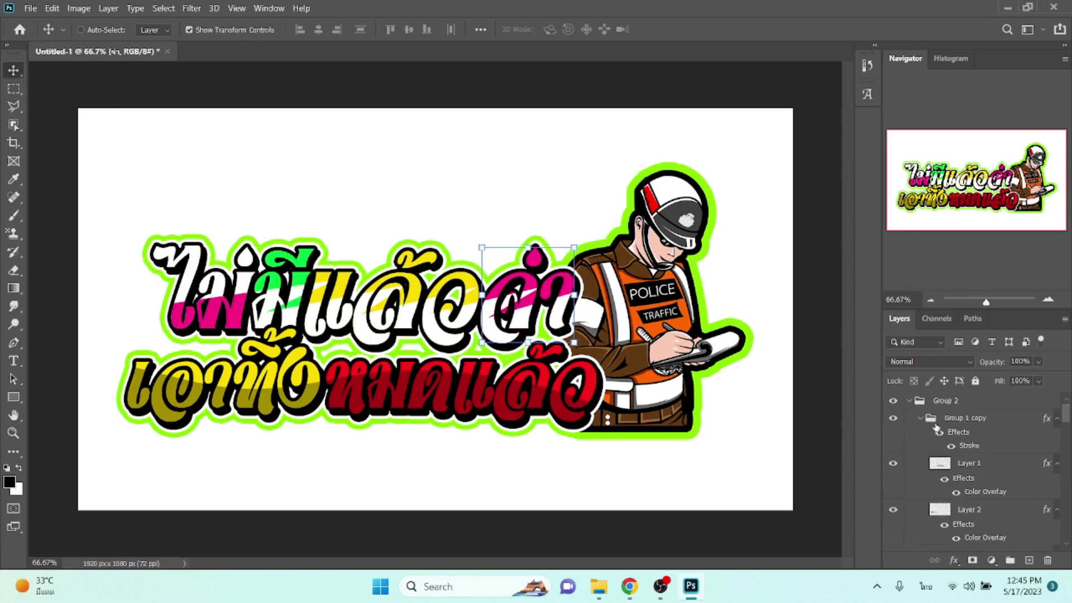
{"action": "left_click", "coordinate": [908, 402]}
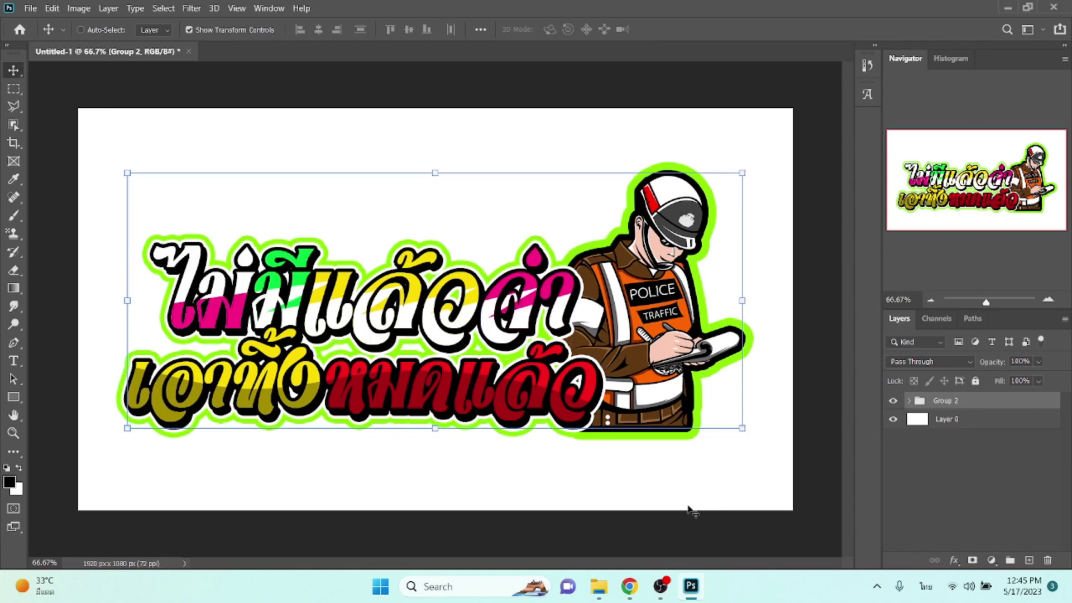
{"action": "key", "text": "ctrl"}
{"action": "key", "text": "ctrl+s"}
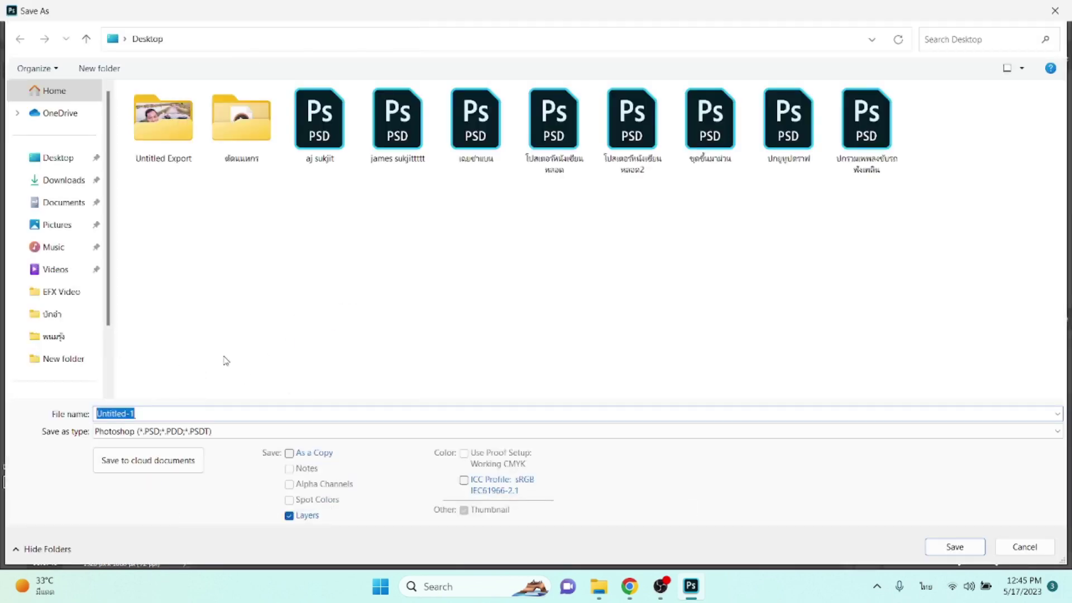
- Save the sticker to the Desktop as JPEG 'ไม่มีแล้วจ้า' at Maximum quality 12
{"action": "type", "text": "ไม่มีแล้วจ้า"}
{"action": "left_click", "coordinate": [158, 431]}
{"action": "left_click", "coordinate": [156, 284]}
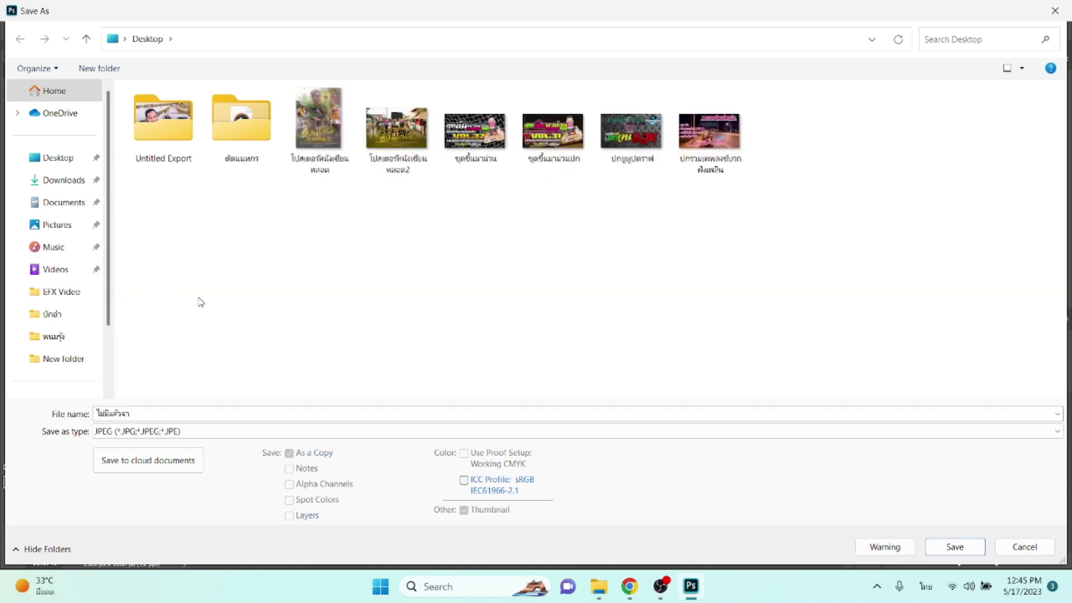
{"action": "key", "text": "Return"}
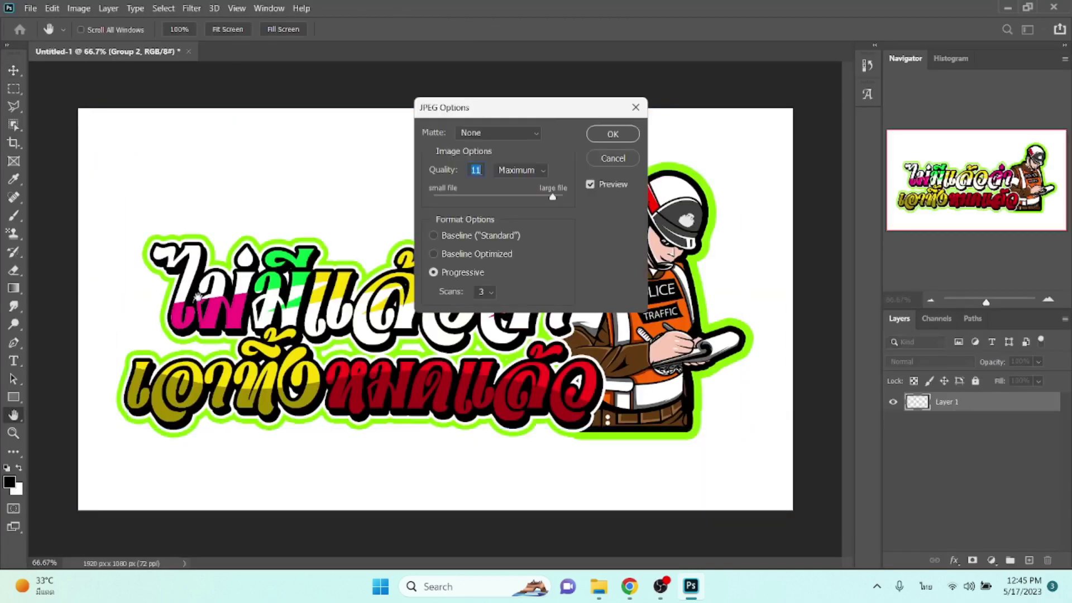
{"action": "left_click_drag", "start_coordinate": [553, 198], "coordinate": [595, 211]}
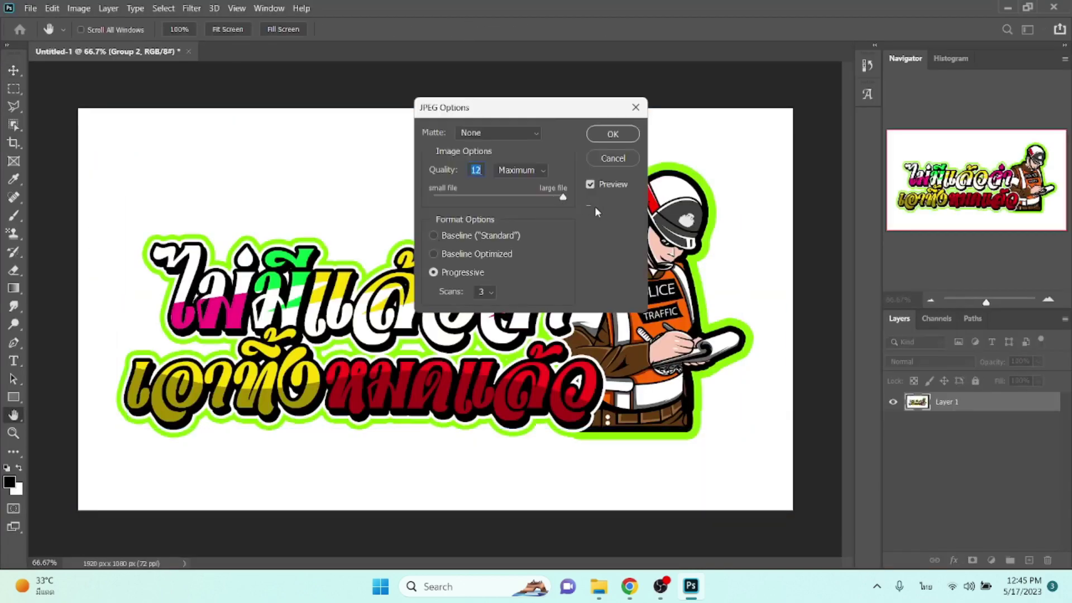
{"action": "key", "text": "Return"}
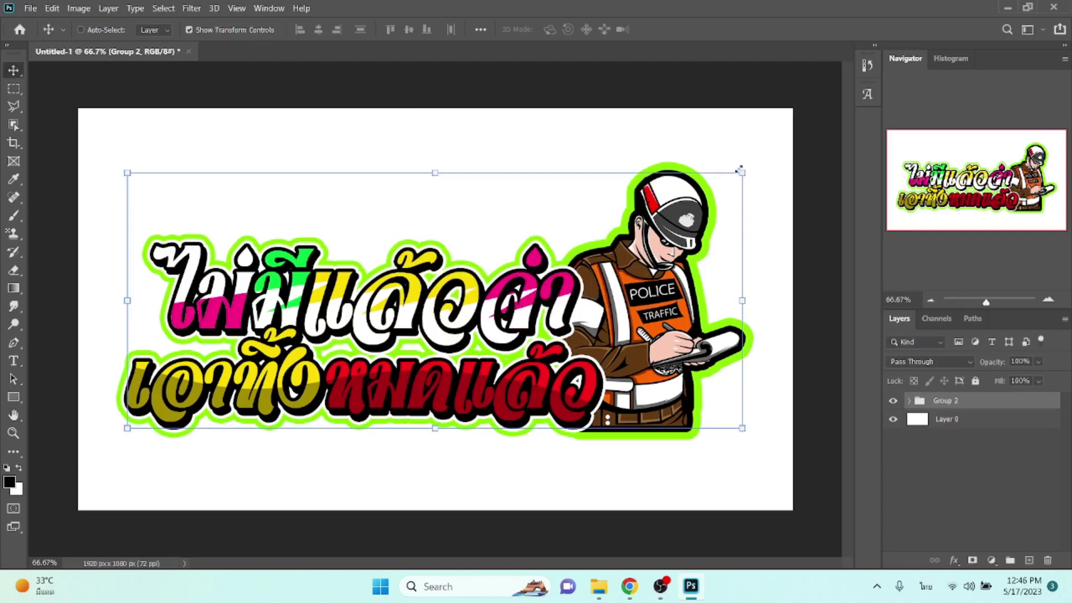
- Minimize Photoshop and open the saved sticker JPEG from the Desktop in Photos
{"action": "left_click", "coordinate": [990, 11]}
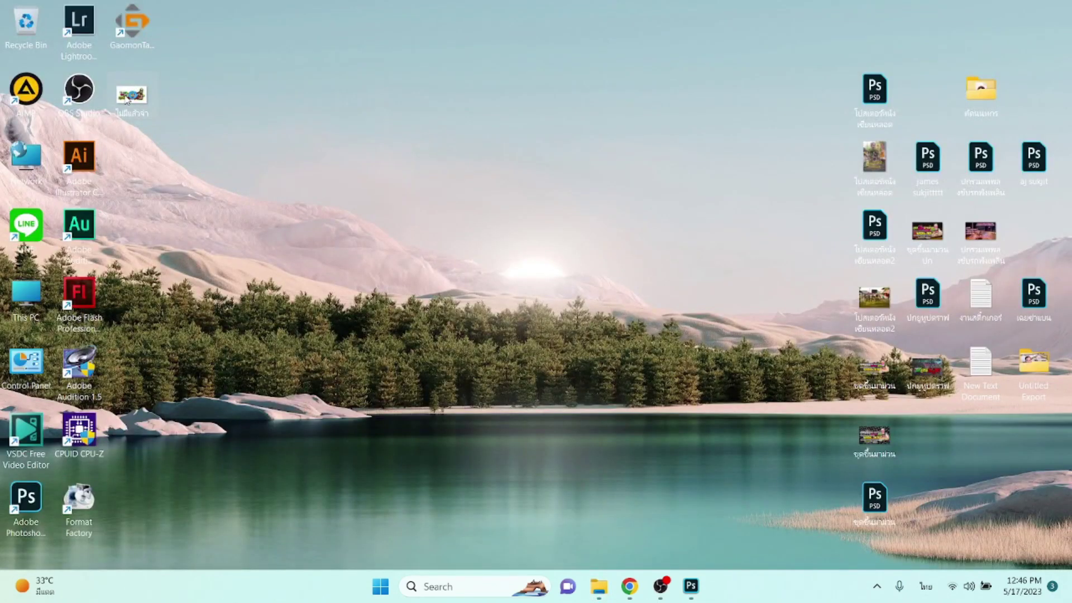
{"action": "double_click", "coordinate": [125, 99]}
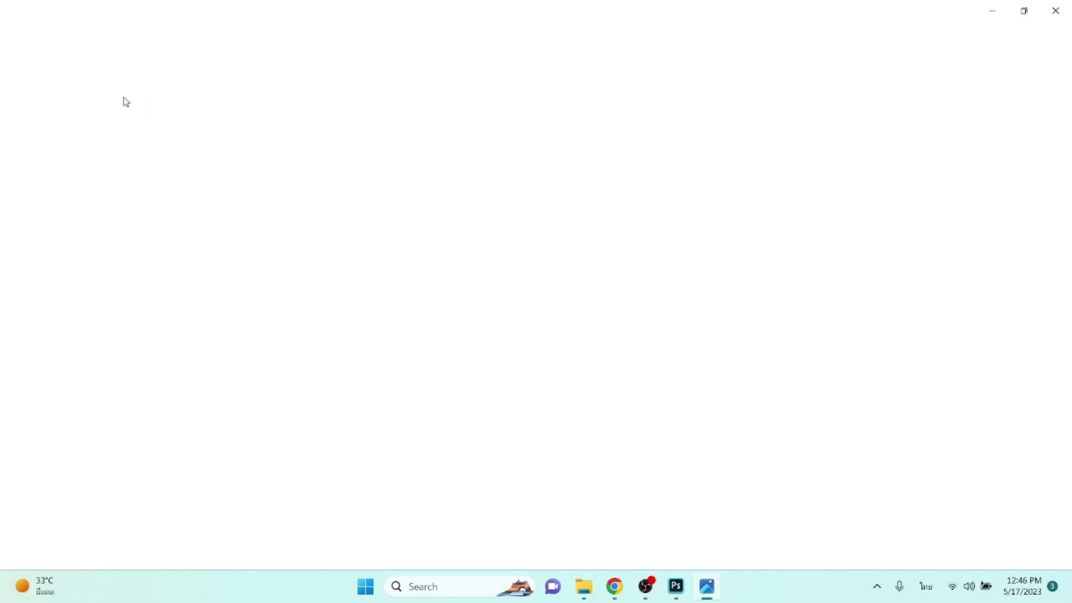